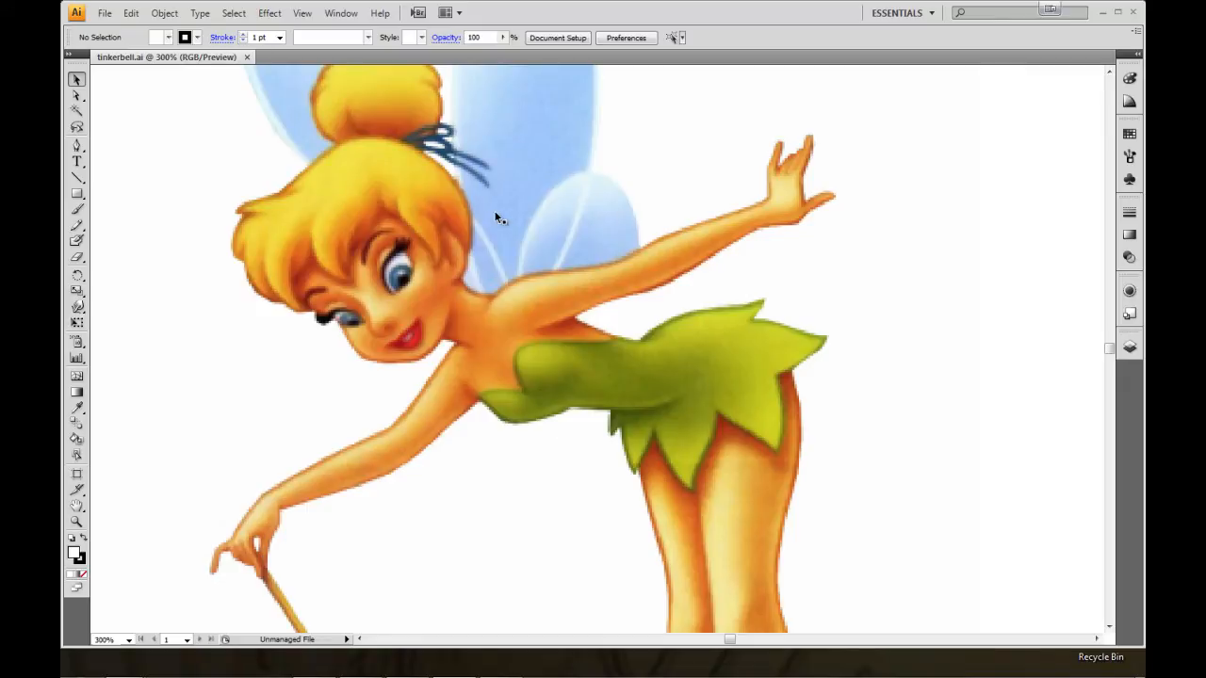
# Examine the Tinker Bell reference image holding the wand and the separate winged Tinker Bell artwork beside it.
pyautogui.press('z')
pyautogui.keyDown('alt'); pyautogui.click(524, 317); pyautogui.keyUp('alt')
pyautogui.moveTo(664, 375); pyautogui.dragTo(583, 299)
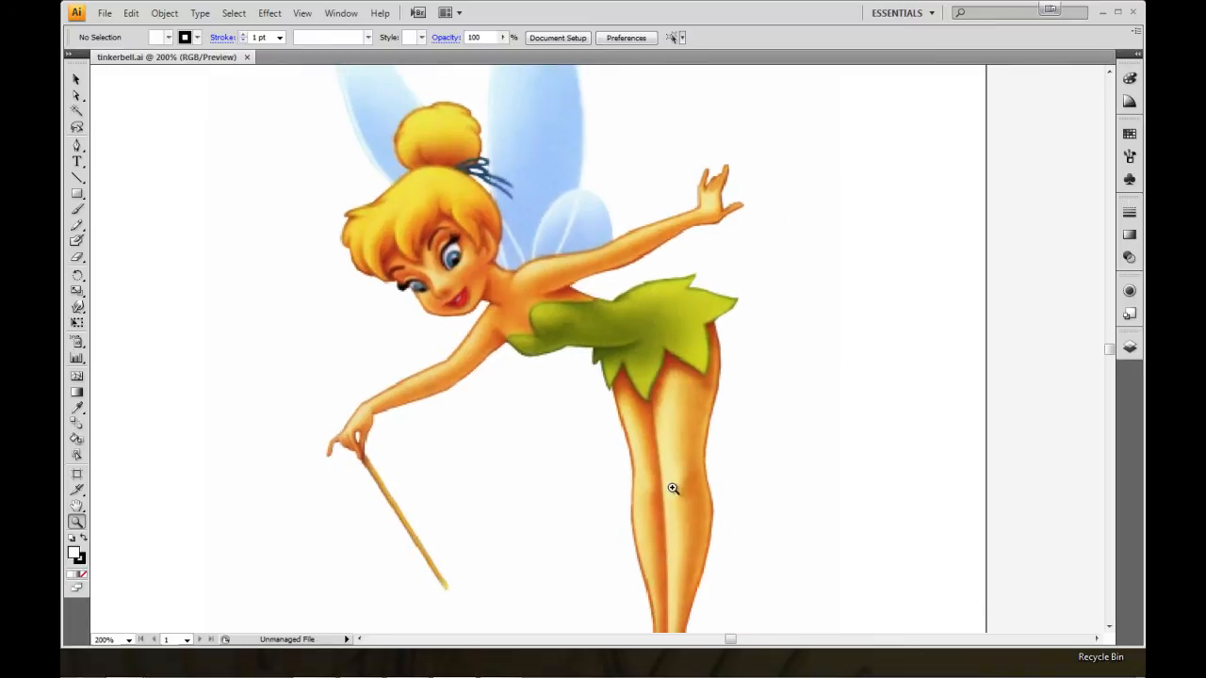
pyautogui.moveTo(390, 274); pyautogui.dragTo(859, 358)
pyautogui.moveTo(742, 350); pyautogui.dragTo(348, 311)
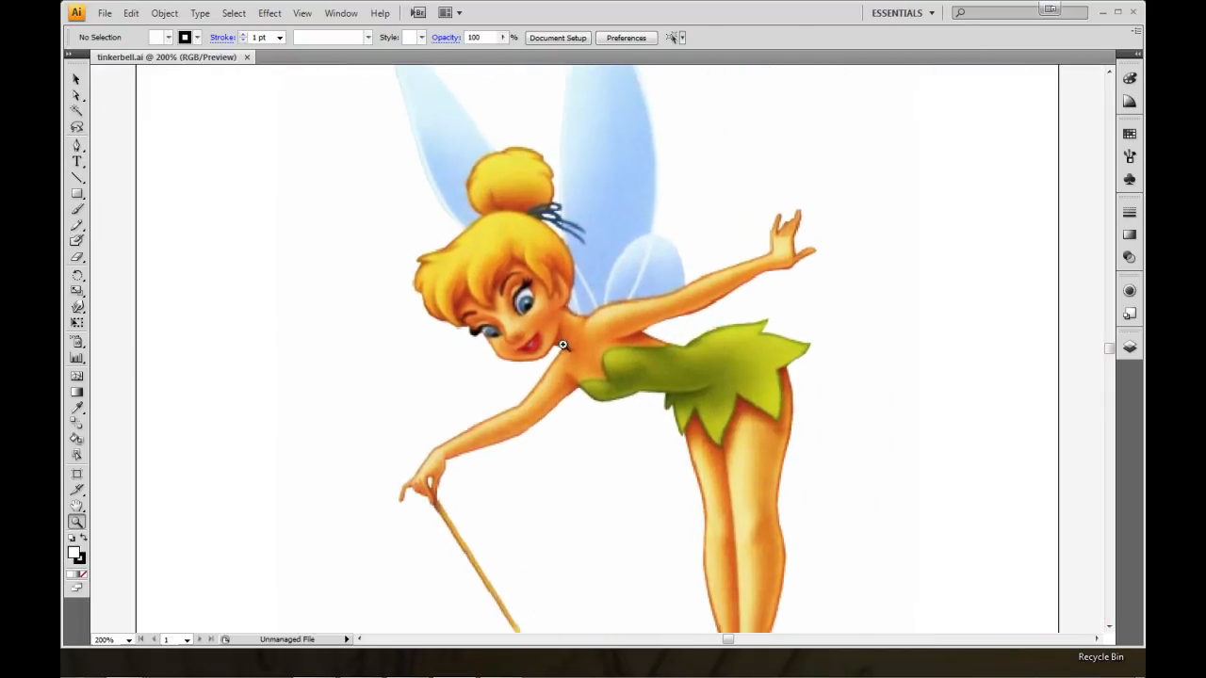
pyautogui.moveTo(597, 381); pyautogui.dragTo(569, 360)
pyautogui.moveTo(310, 289); pyautogui.dragTo(813, 326)
pyautogui.moveTo(328, 246); pyautogui.dragTo(829, 345)
pyautogui.moveTo(353, 314); pyautogui.dragTo(781, 307)
pyautogui.moveTo(627, 272); pyautogui.dragTo(671, 283)
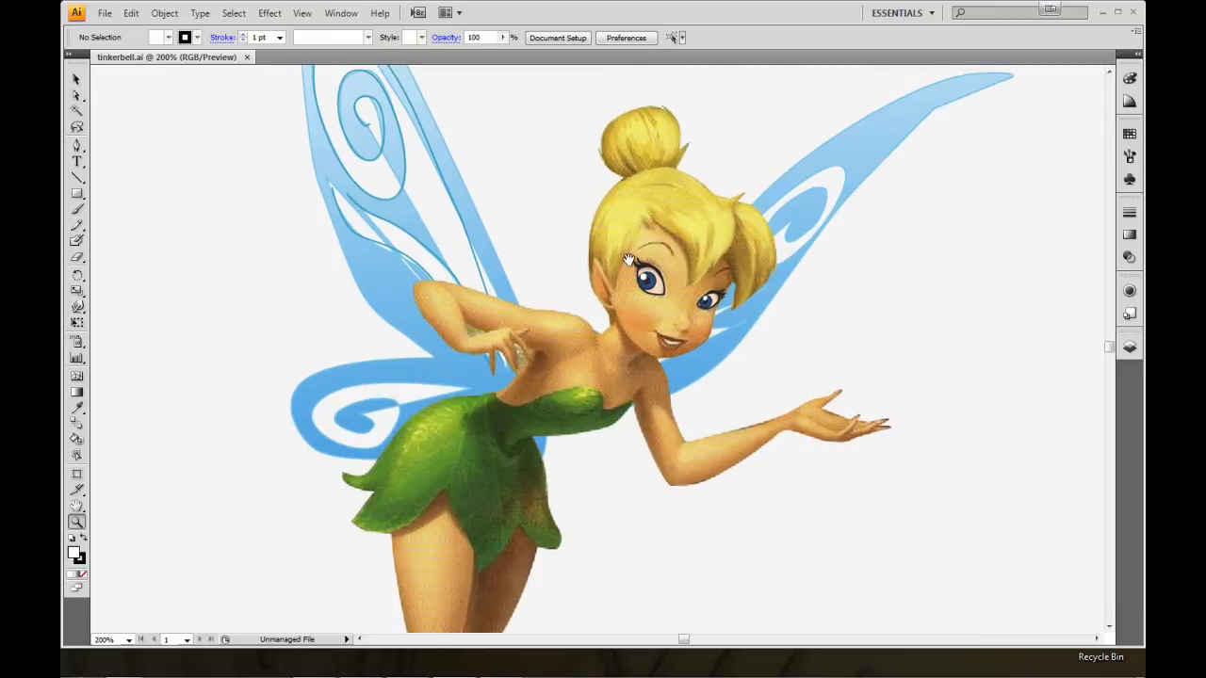
# Try moving the redrawn eye and the body image out of place, and undo the moves.
pyautogui.click(77, 80)
pyautogui.click(178, 154)
pyautogui.click(660, 293)
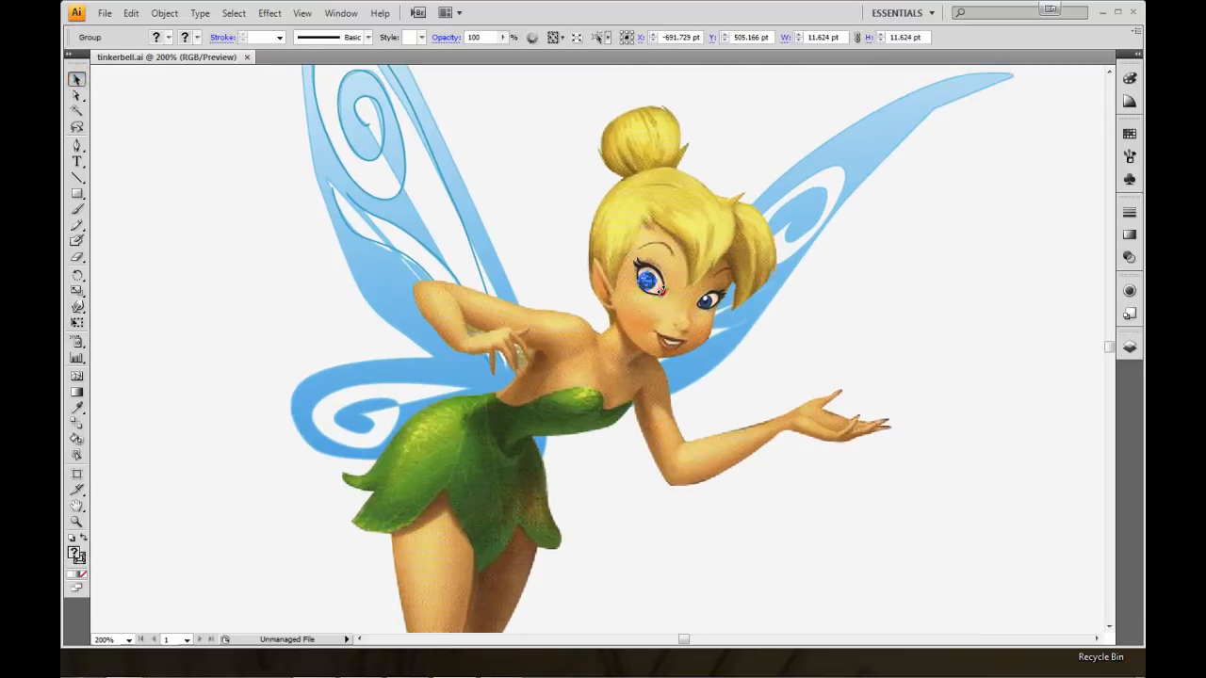
pyautogui.keyDown('shift'); pyautogui.click(665, 293); pyautogui.keyUp('shift')
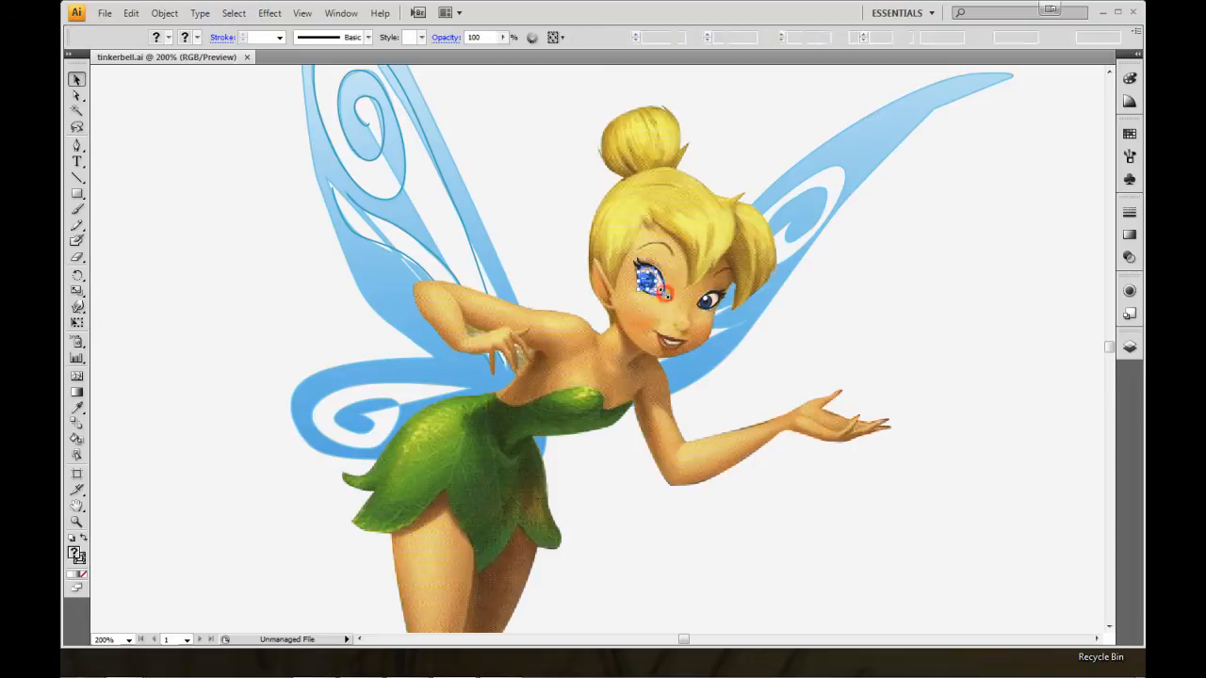
pyautogui.moveTo(649, 268); pyautogui.dragTo(750, 225)
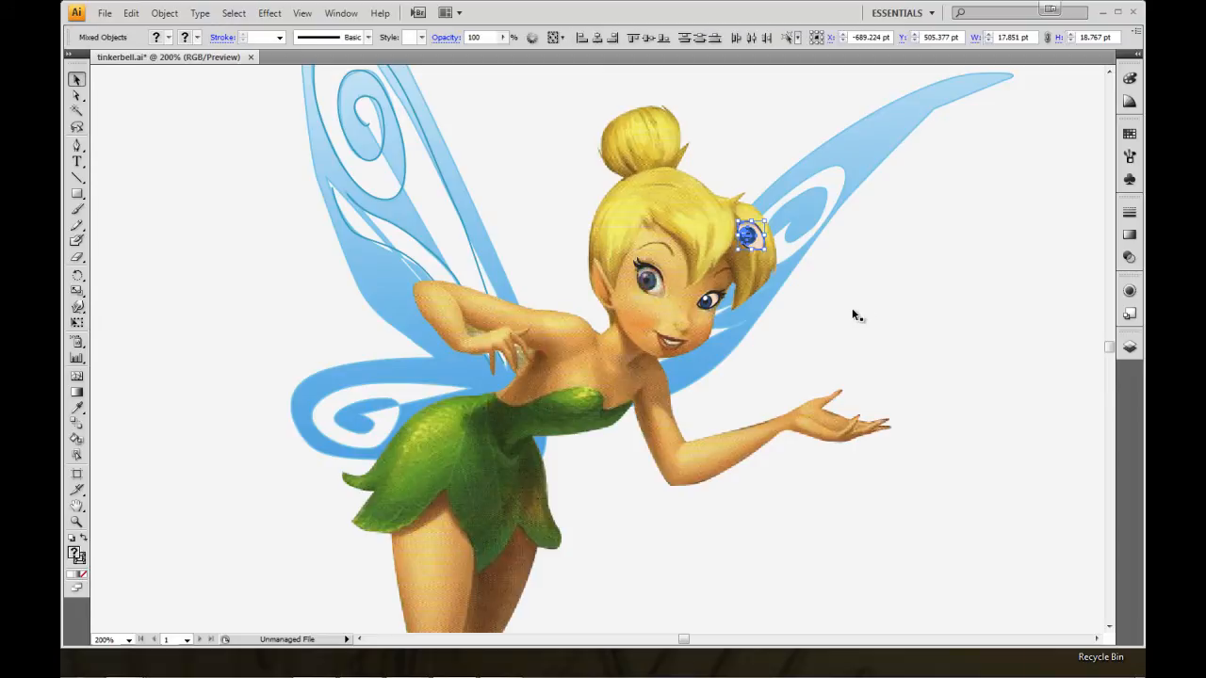
pyautogui.hotkey('ctrl', 'z')
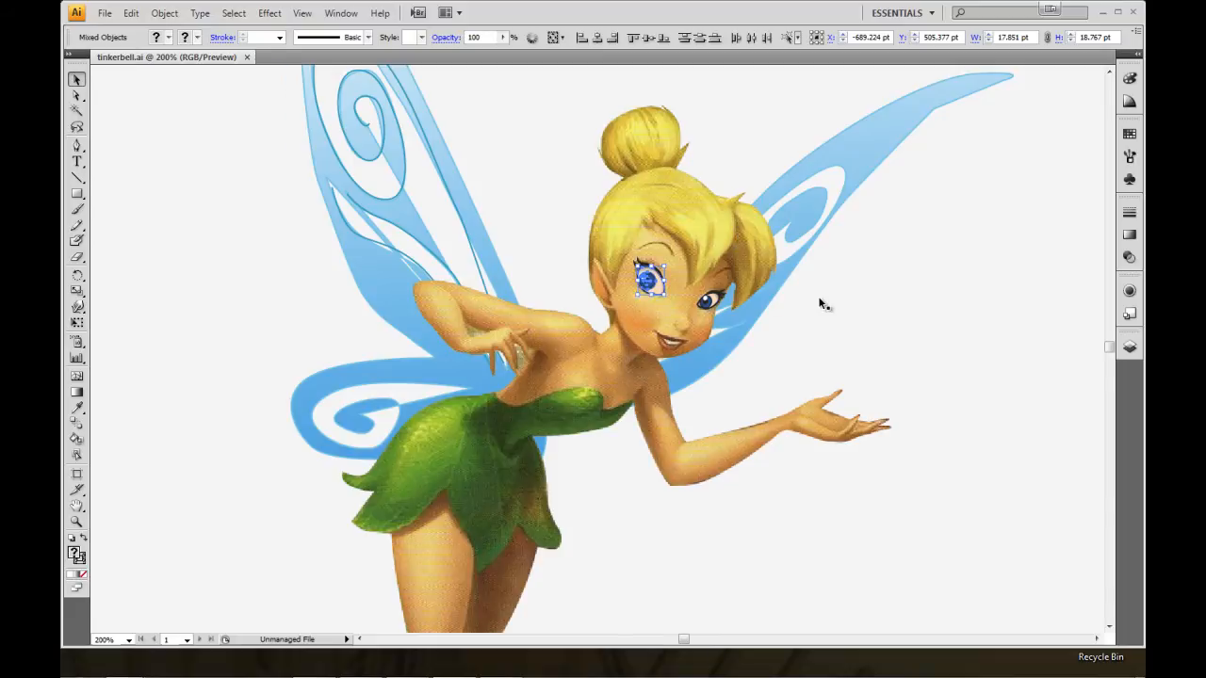
pyautogui.hotkey('ctrl', 'z')
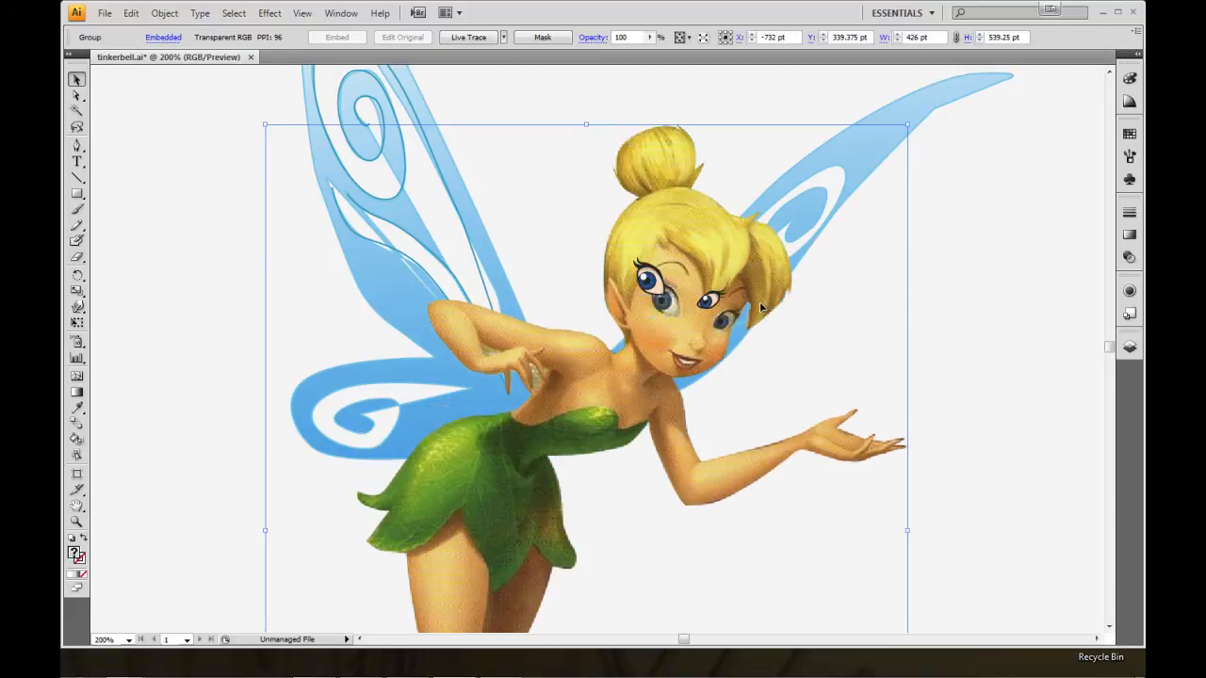
pyautogui.hotkey('ctrl', 'z')
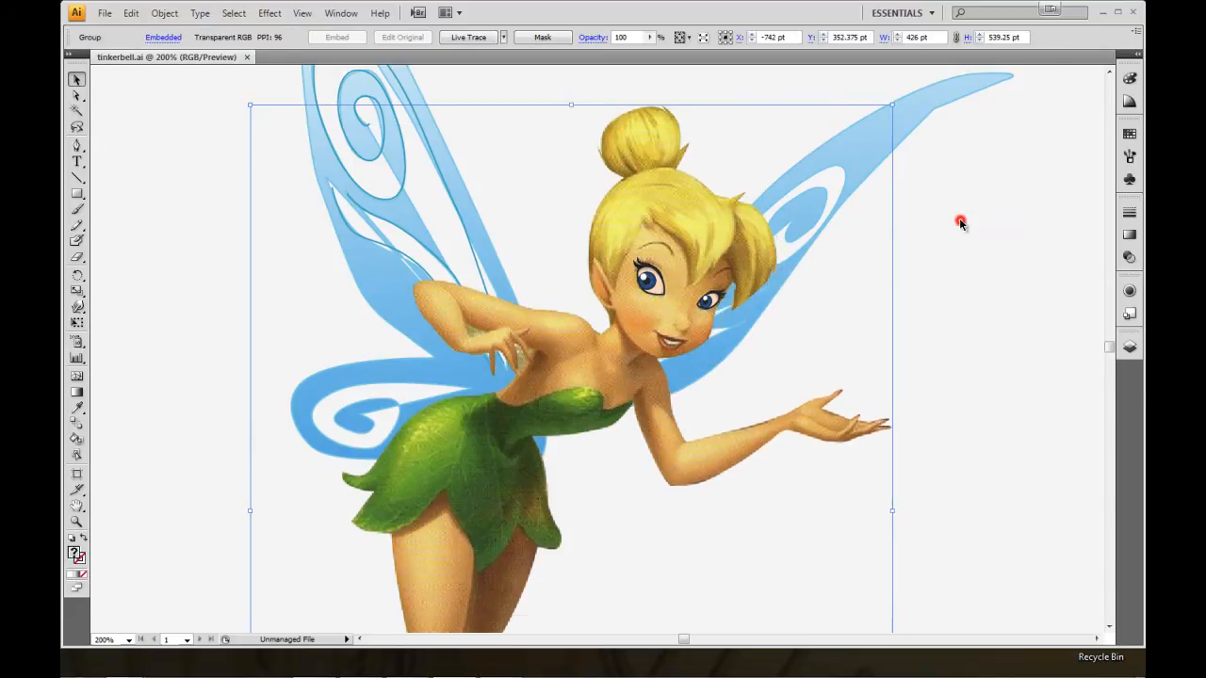
# Select the wings group to inspect its vector shapes, and clear the selection.
pyautogui.click(908, 110)
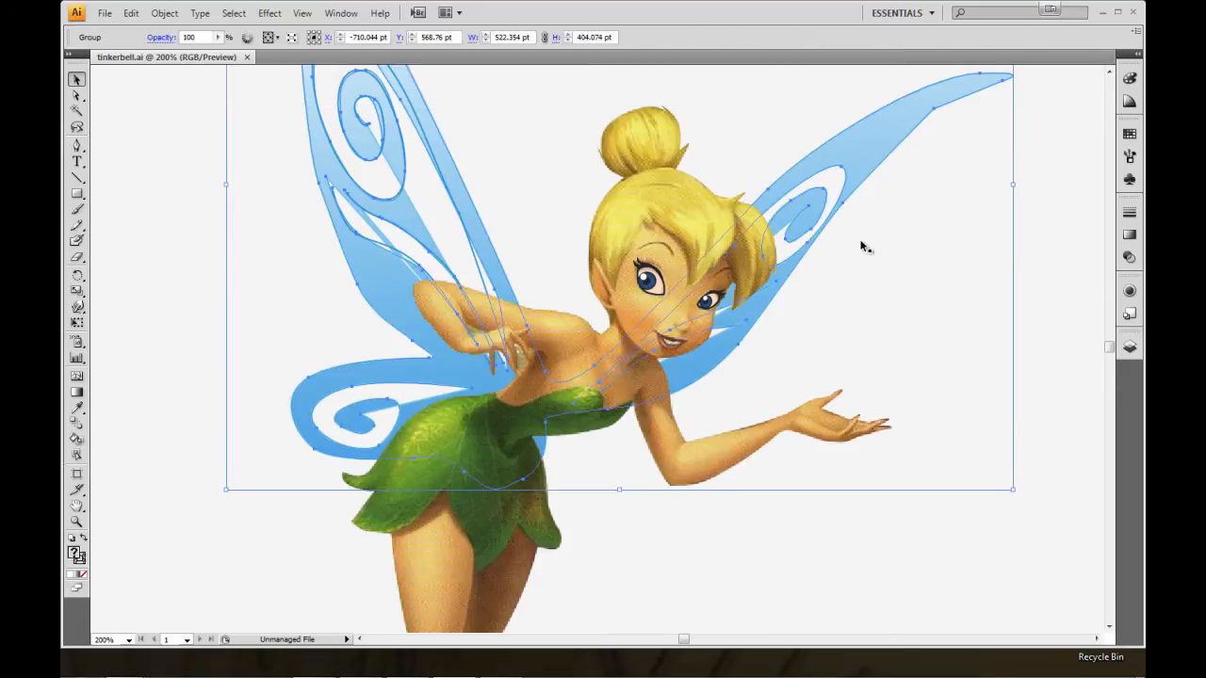
pyautogui.click(474, 351)
pyautogui.click(200, 244)
# Inspect the whole winged figure in outline view and return to the colour preview.
pyautogui.press('z')
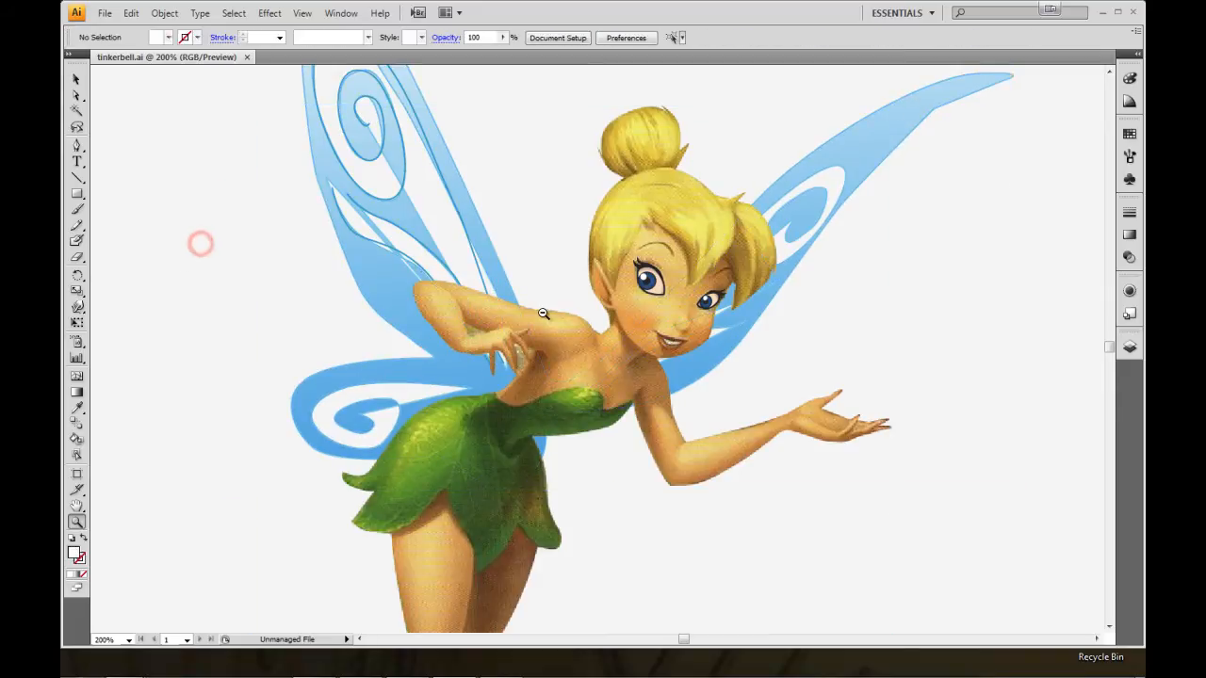
pyautogui.keyDown('alt'); pyautogui.click(596, 348); pyautogui.keyUp('alt')
pyautogui.moveTo(648, 362); pyautogui.dragTo(585, 291)
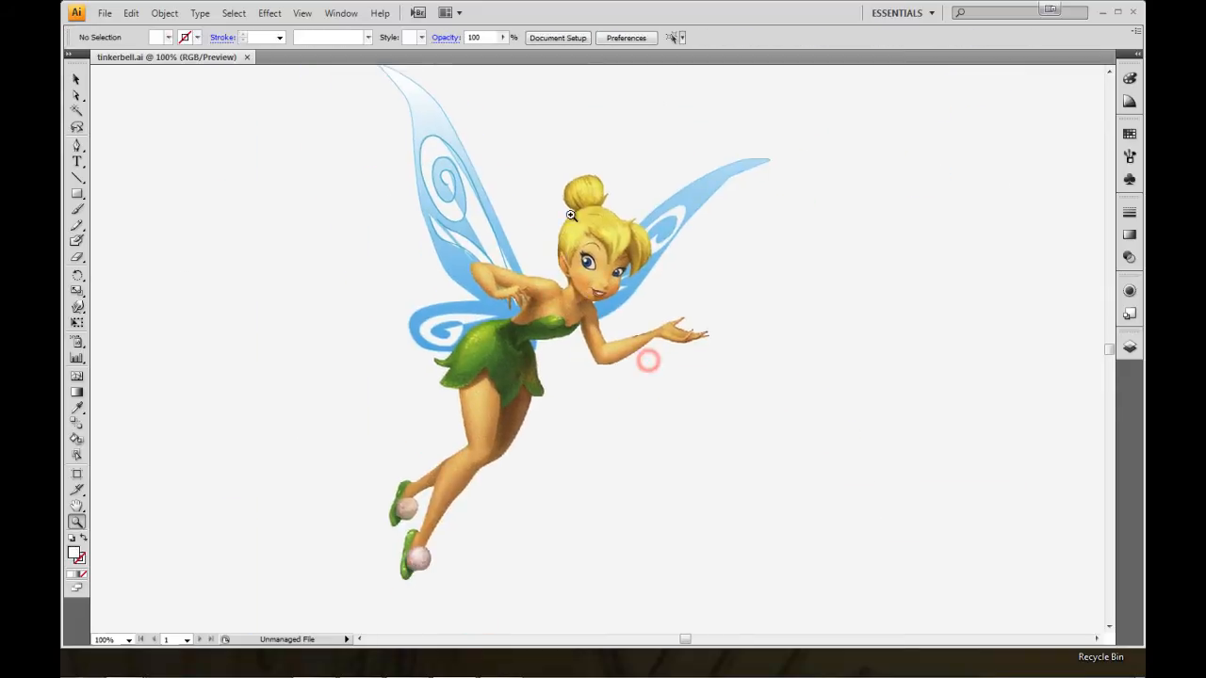
pyautogui.moveTo(507, 222); pyautogui.dragTo(541, 254)
pyautogui.press('v')
pyautogui.click(595, 319)
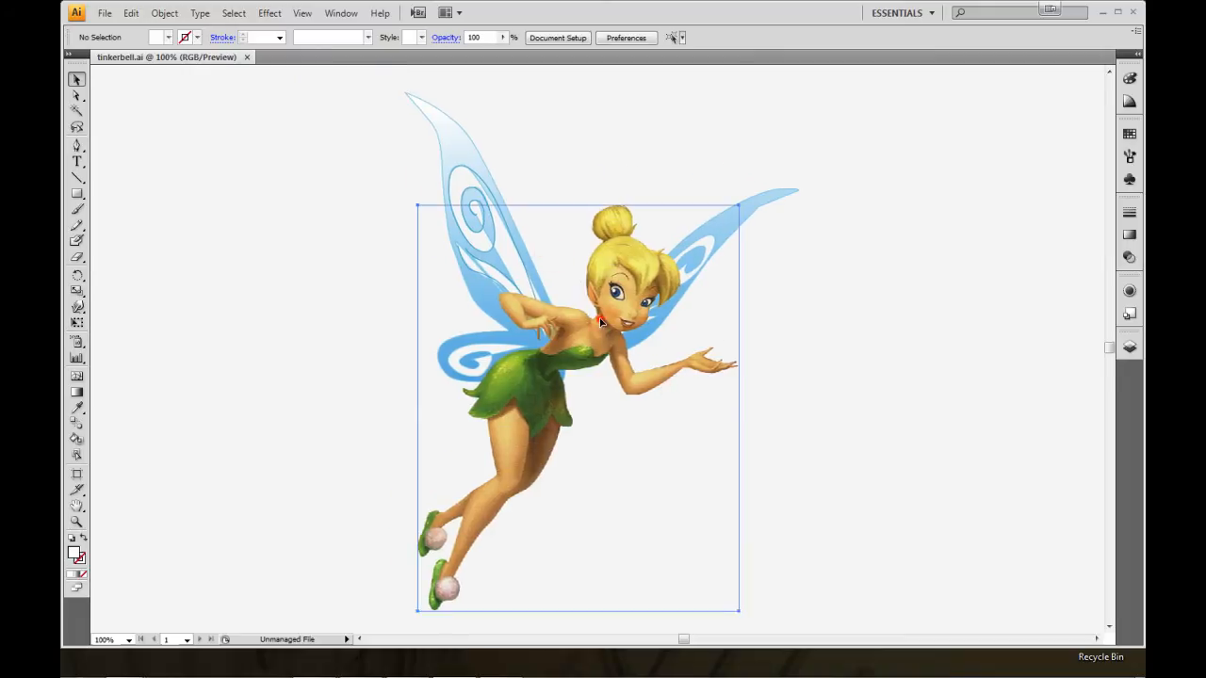
pyautogui.hotkey('ctrl', 'y')
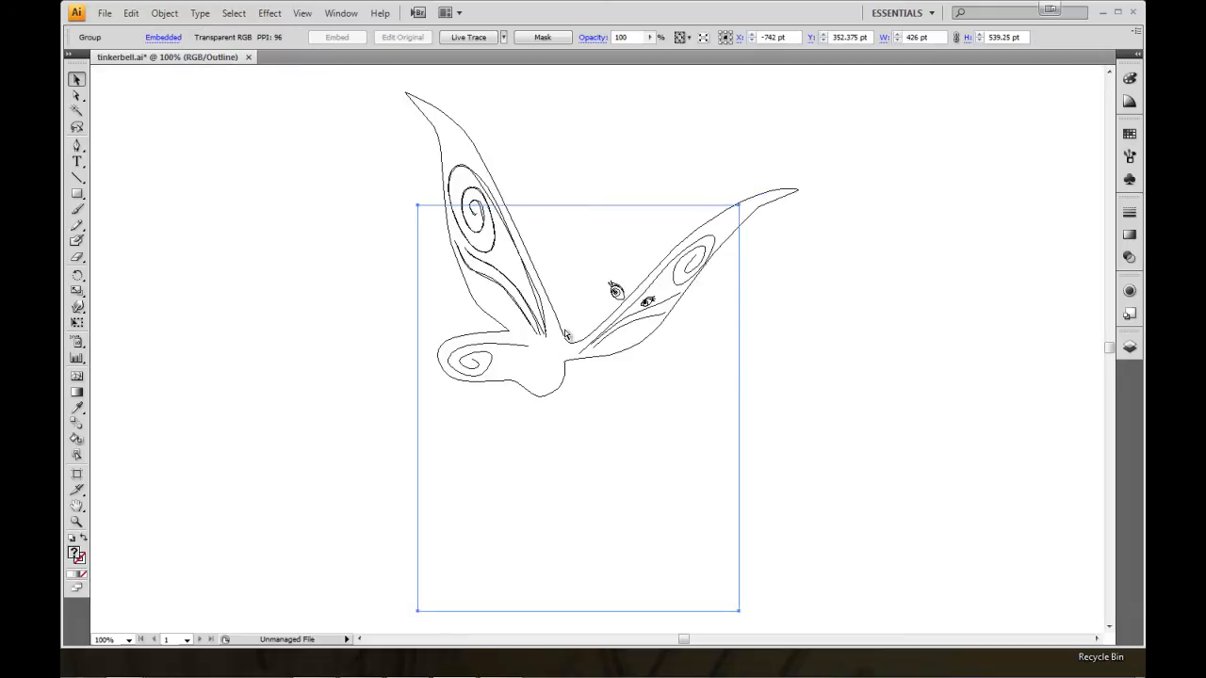
pyautogui.hotkey('ctrl', 'y')
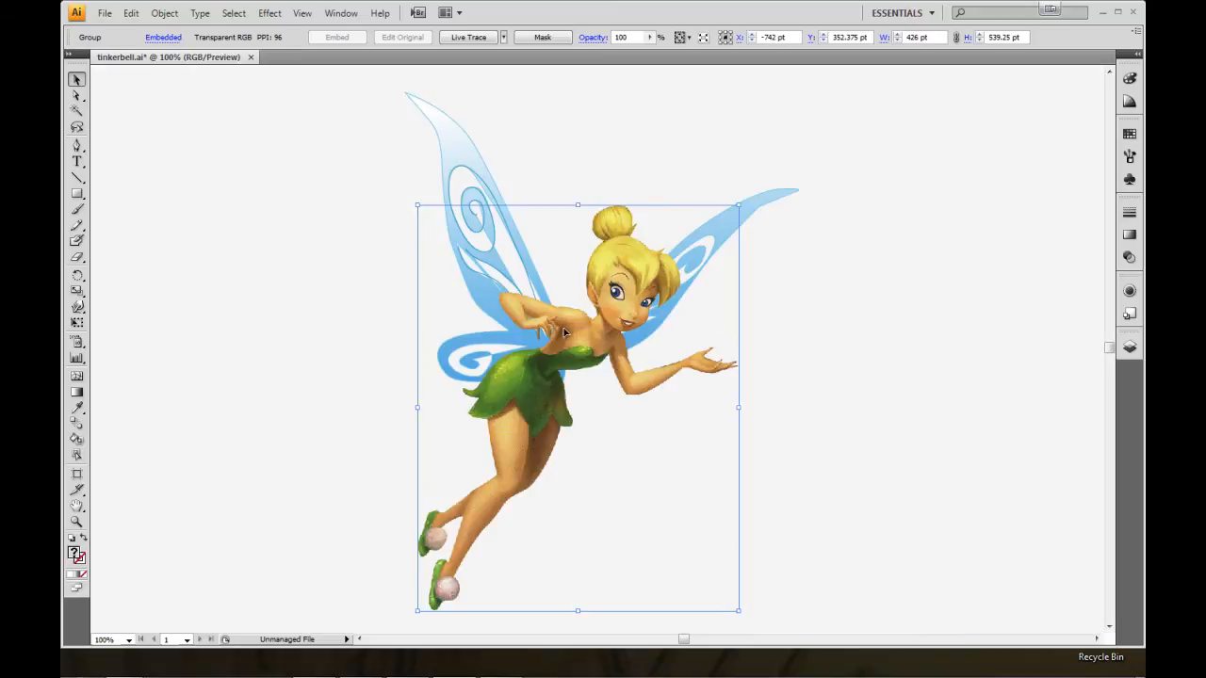
pyautogui.moveTo(644, 337); pyautogui.dragTo(663, 323)
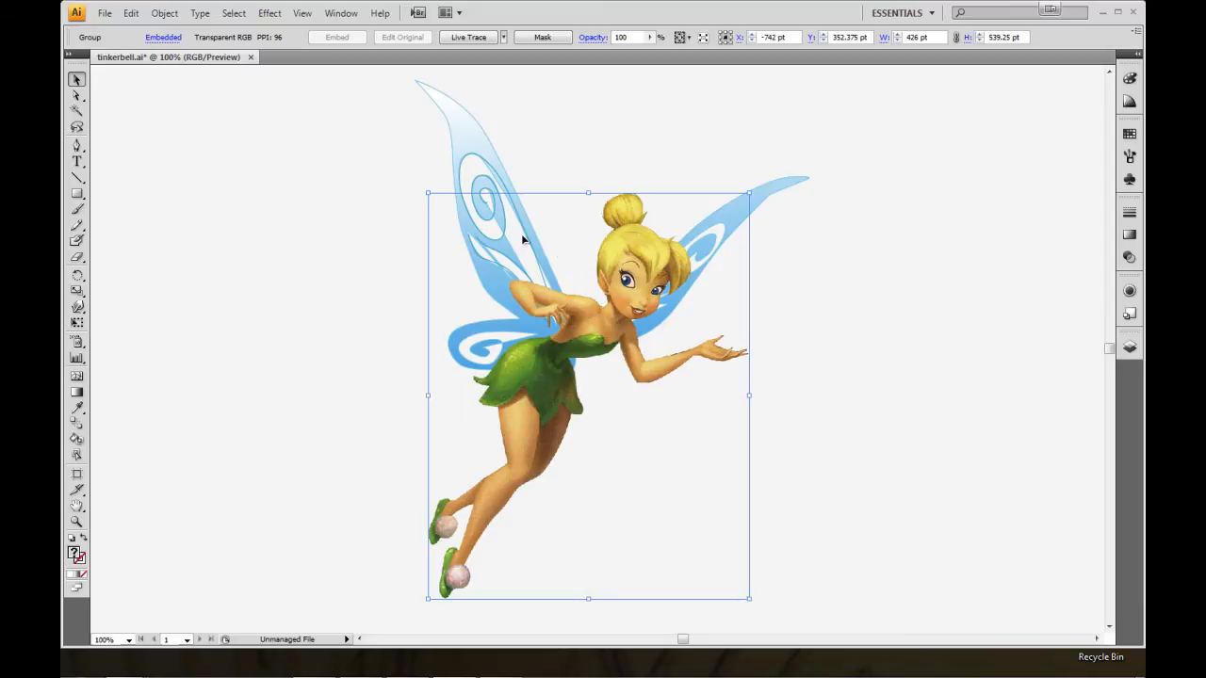
# Switch to Photoshop and show only the complet layer of Tinkerbell.psd, hiding all the body-part layers.
pyautogui.click(407, 669)
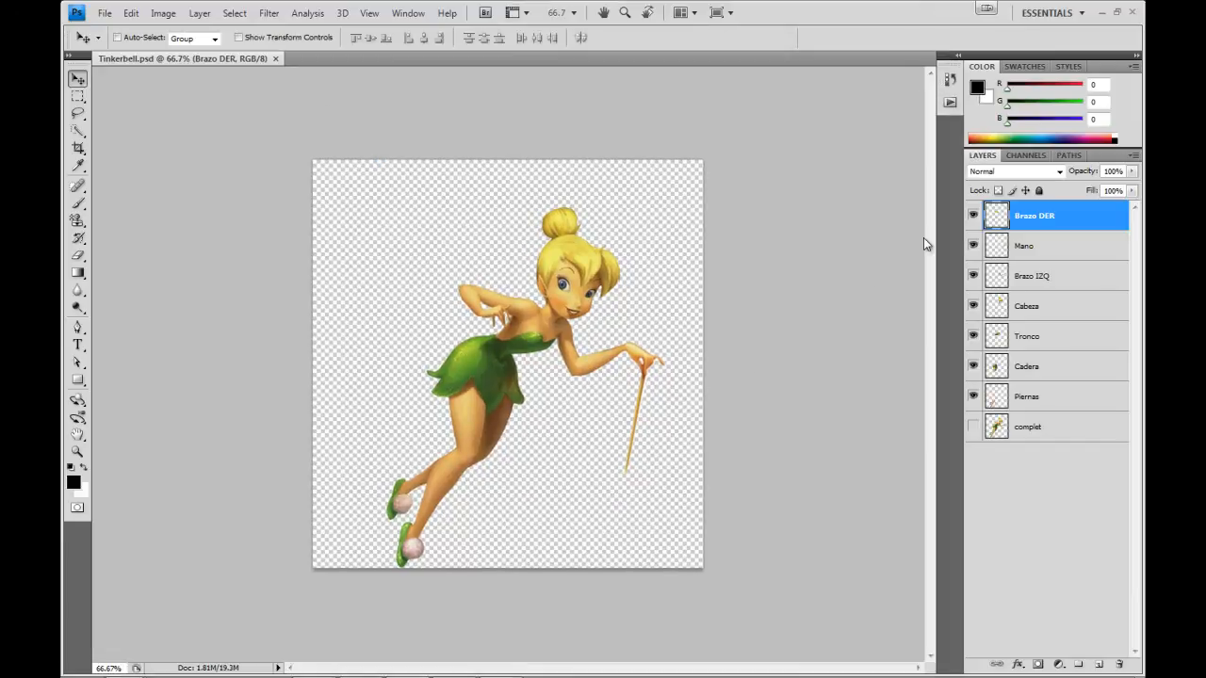
pyautogui.moveTo(973, 221); pyautogui.dragTo(975, 399)
pyautogui.click(973, 427)
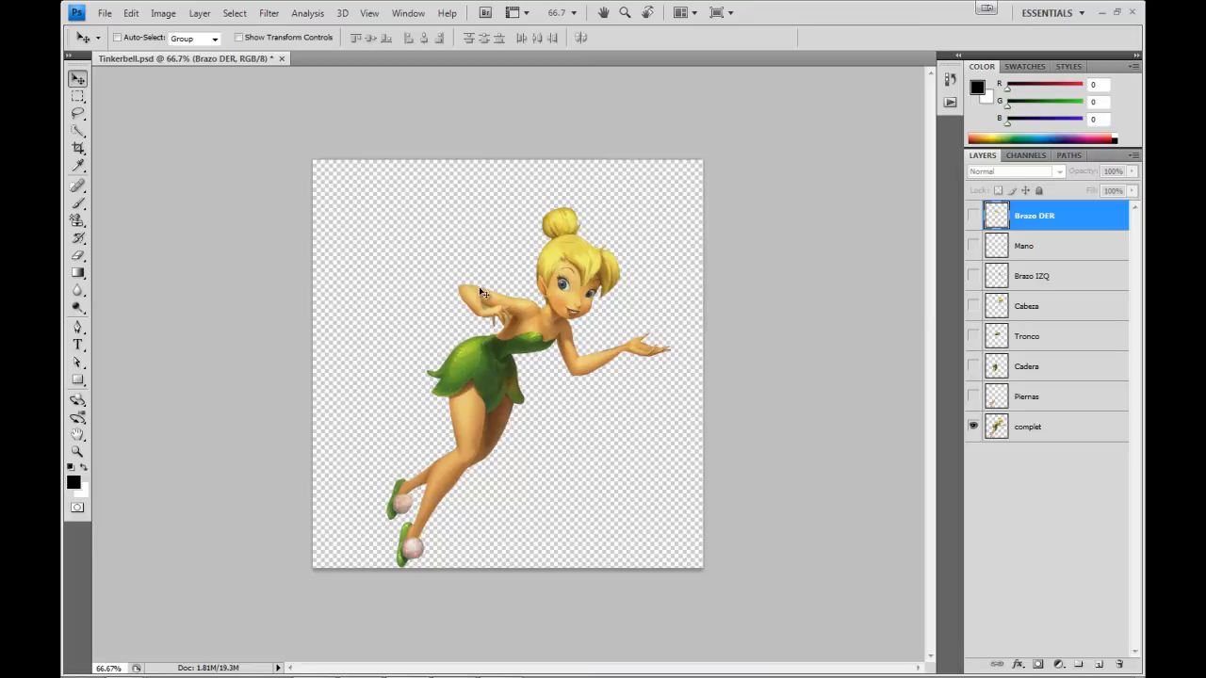
pyautogui.press('z')
pyautogui.moveTo(339, 220); pyautogui.dragTo(674, 485)
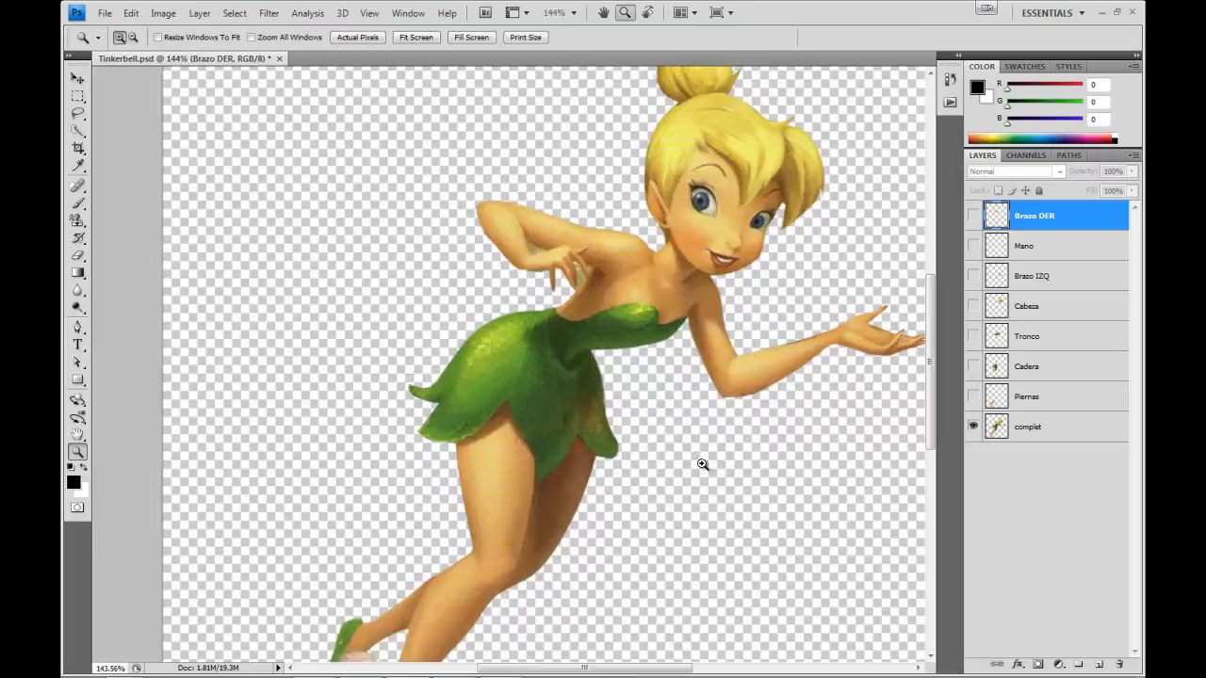
pyautogui.keyDown('alt'); pyautogui.click(645, 325); pyautogui.keyUp('alt')
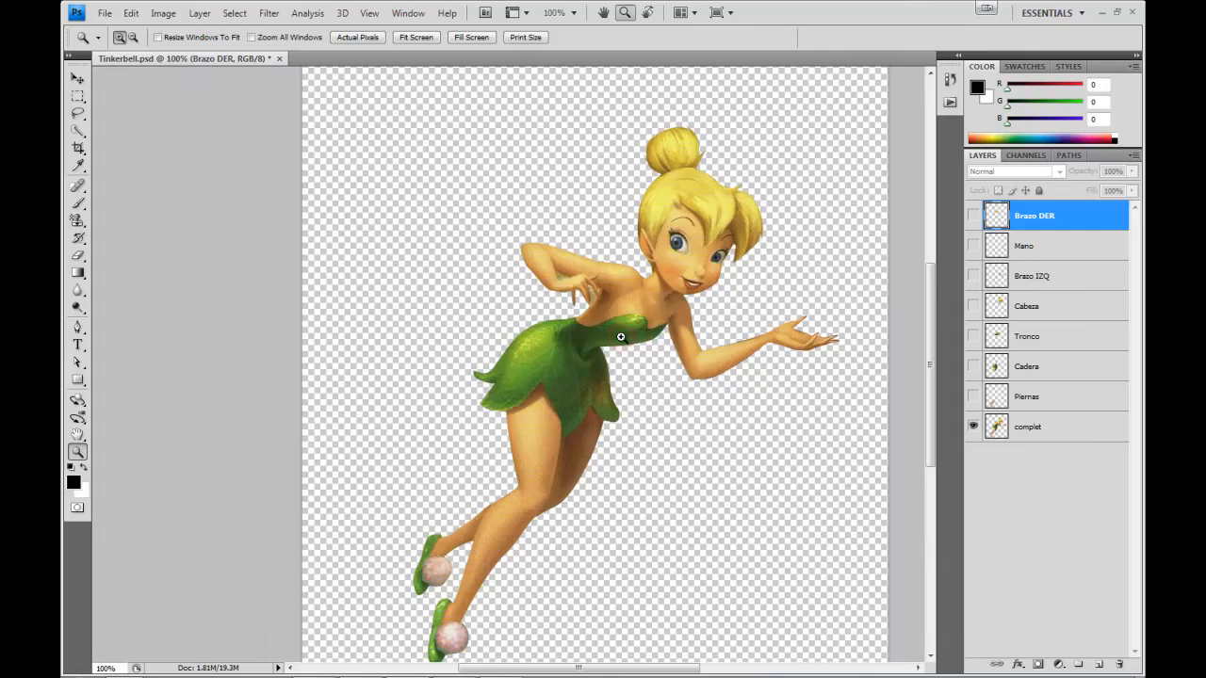
pyautogui.moveTo(651, 376); pyautogui.dragTo(602, 358)
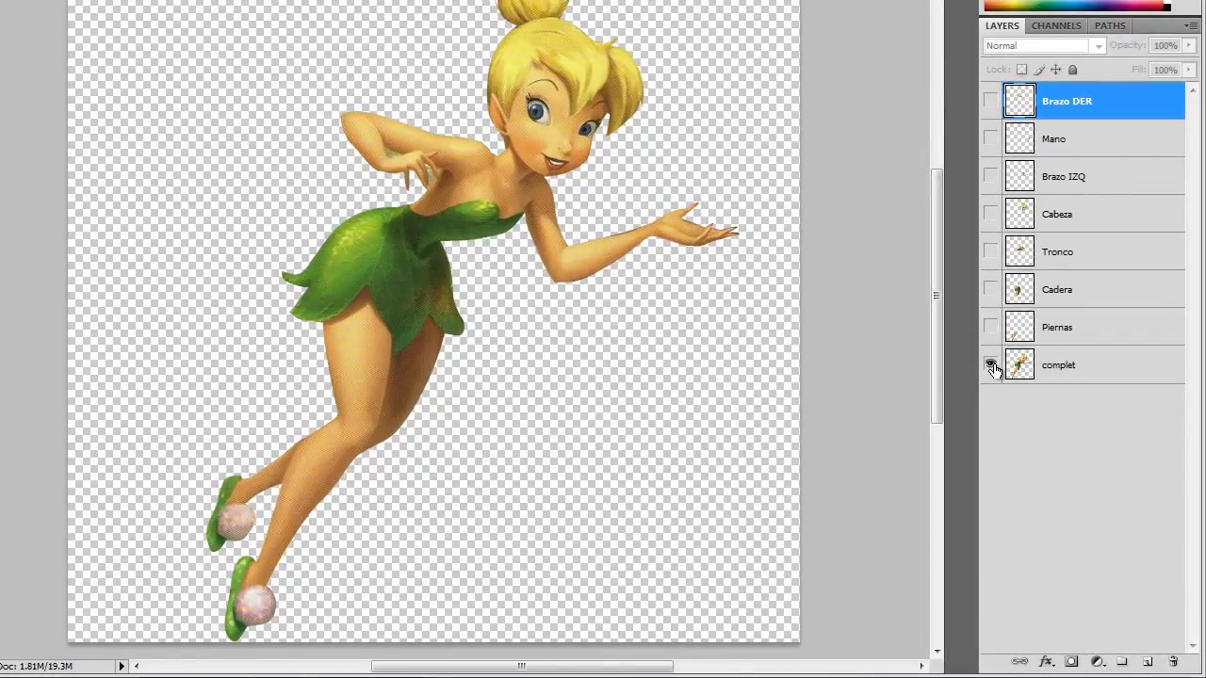
# Examine the Piernas, Cadera and Tronco layers by showing each one alone.
pyautogui.click(990, 328)
pyautogui.click(991, 365)
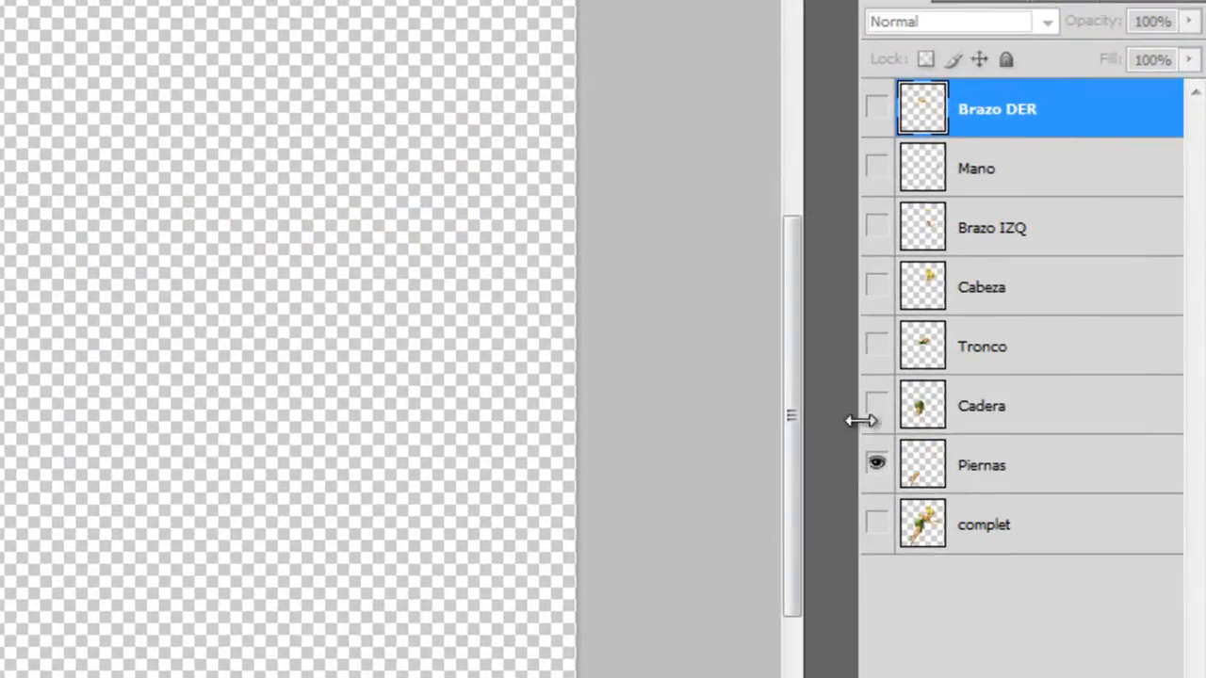
pyautogui.click(876, 405)
pyautogui.click(876, 463)
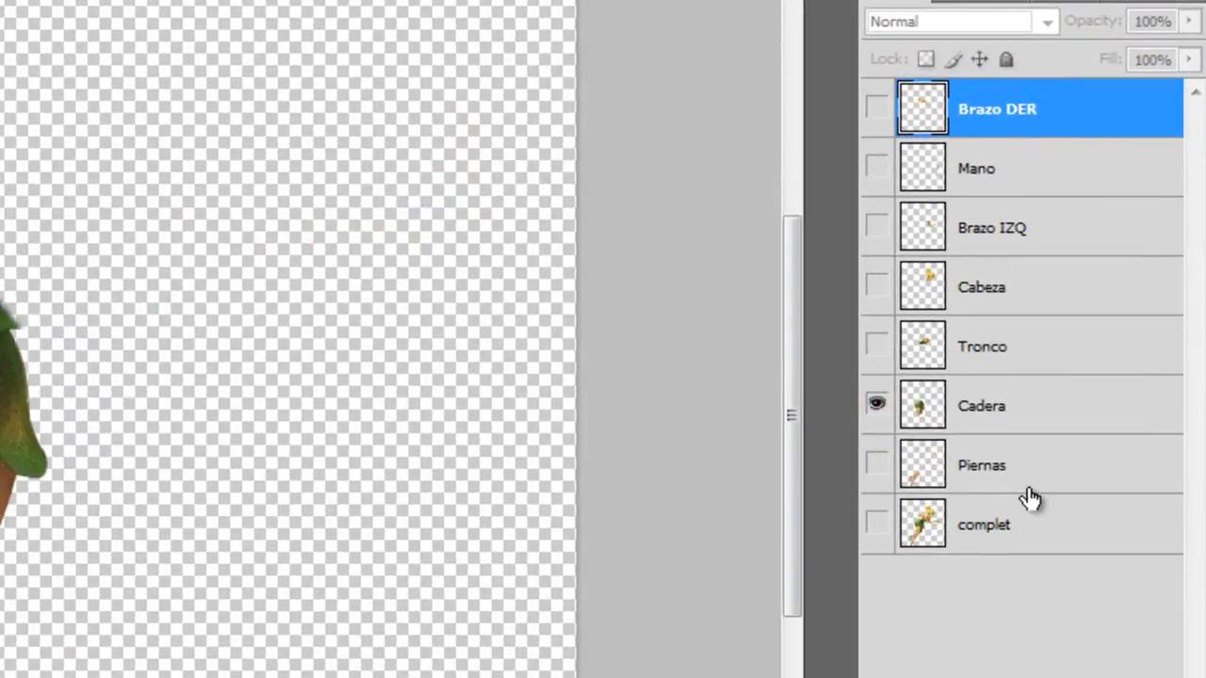
pyautogui.click(876, 346)
pyautogui.click(876, 405)
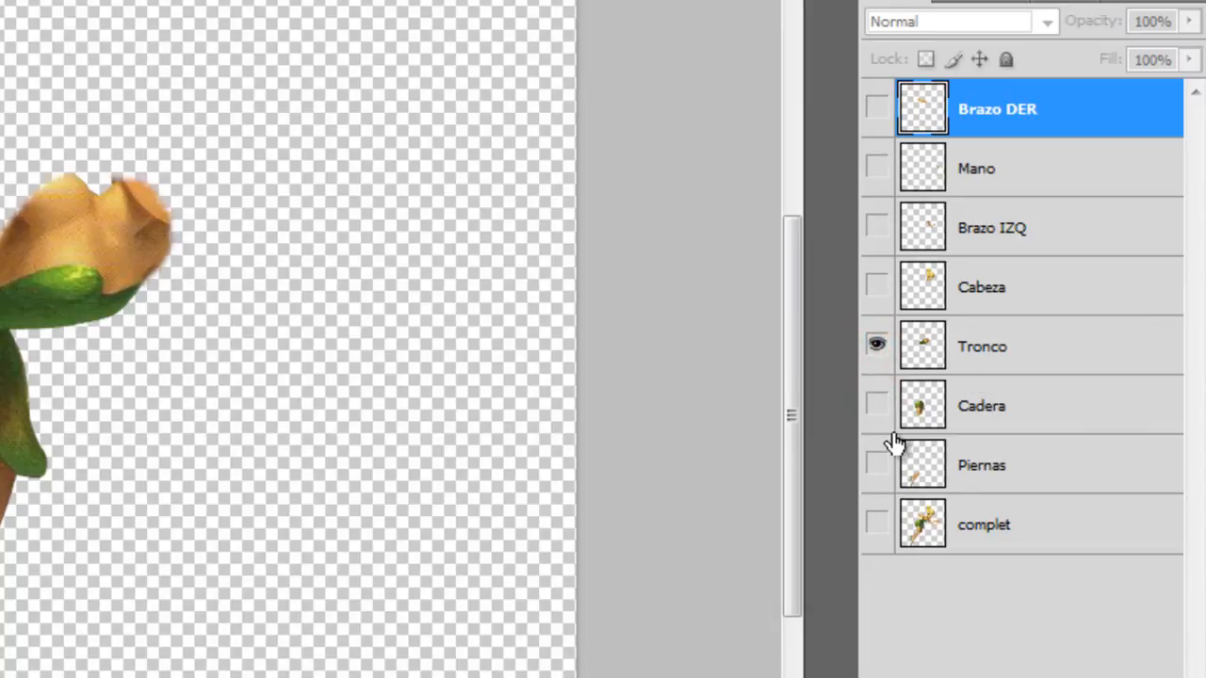
# Examine the Cabeza, Brazo IZQ, Mano and Brazo DER layers by showing each one alone.
pyautogui.click(876, 286)
pyautogui.click(876, 346)
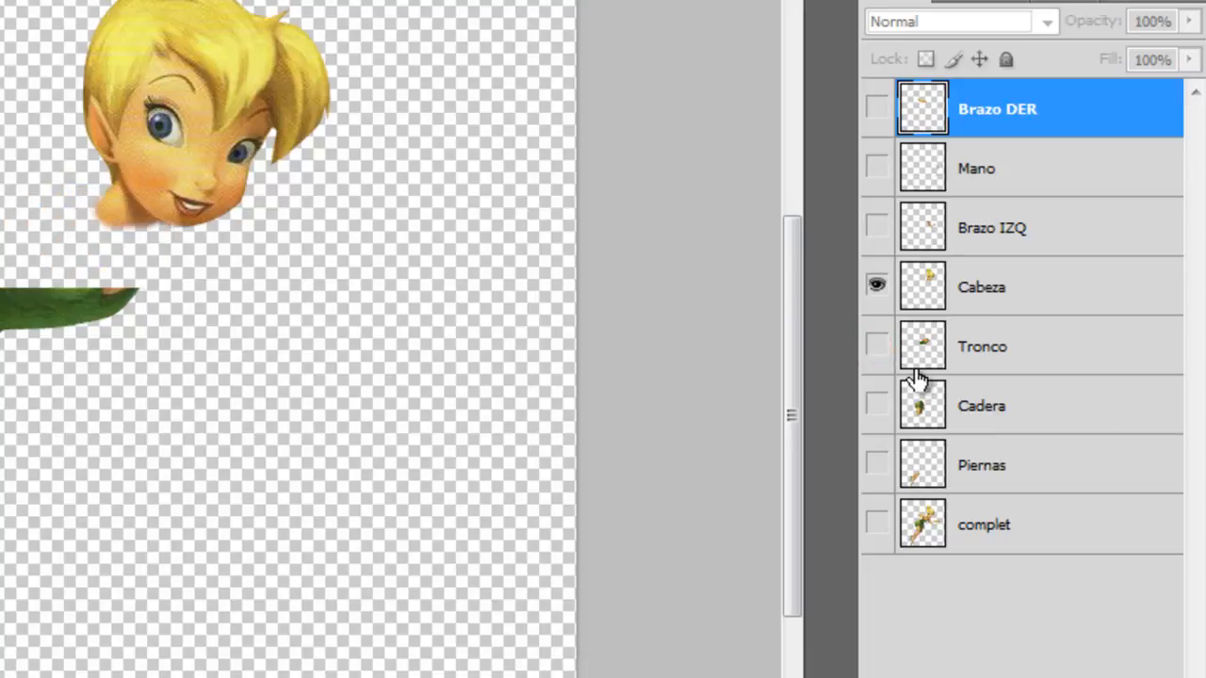
pyautogui.click(876, 227)
pyautogui.click(876, 286)
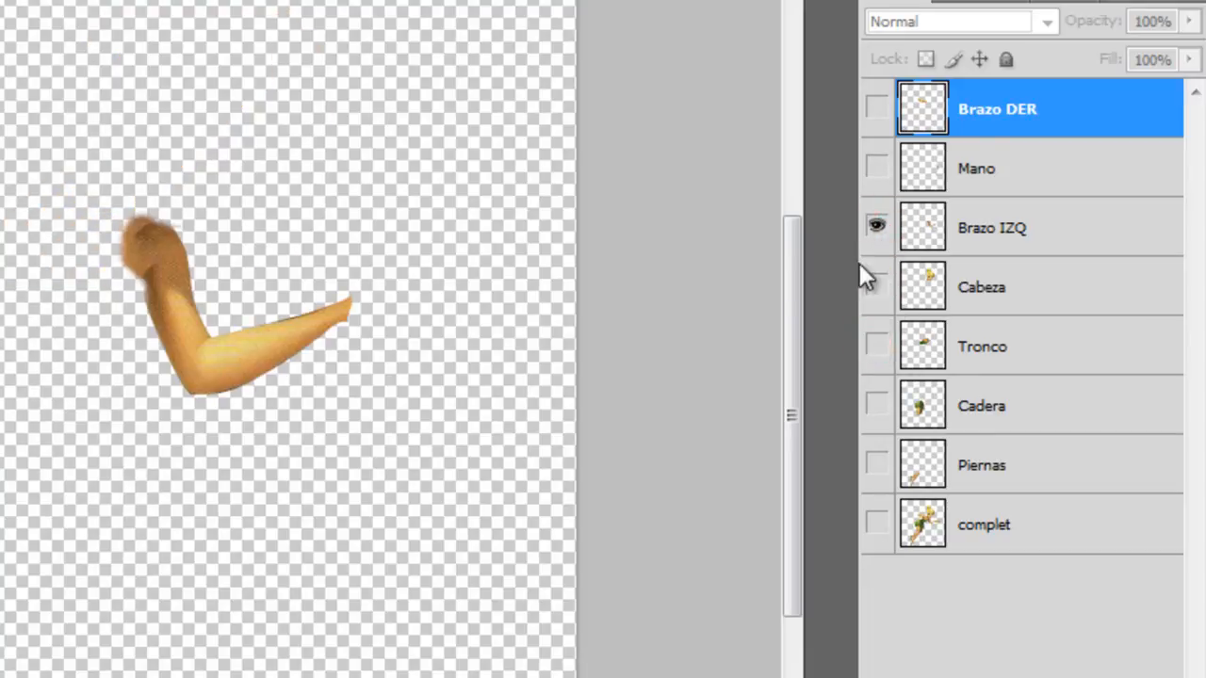
pyautogui.click(876, 167)
pyautogui.click(877, 227)
pyautogui.click(875, 107)
pyautogui.click(876, 167)
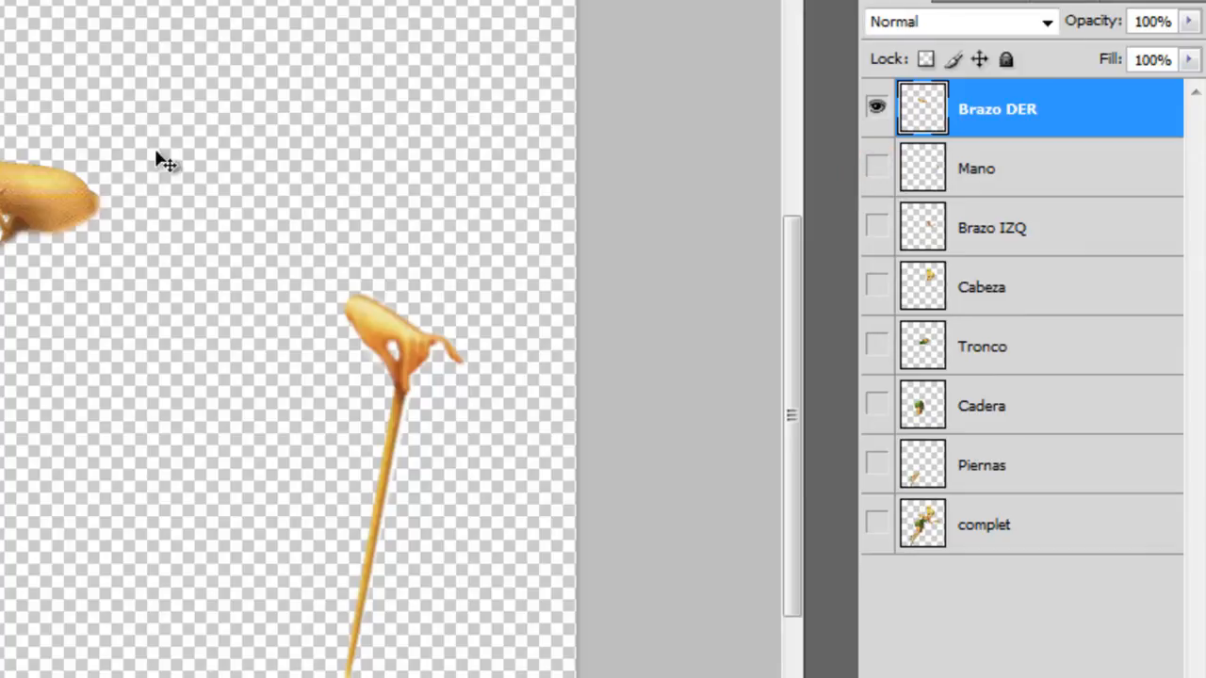
# Show all seven body-part layers from Brazo DER to Piernas together, keeping complet hidden.
pyautogui.click(876, 227)
pyautogui.click(875, 167)
pyautogui.click(877, 405)
pyautogui.click(877, 464)
pyautogui.click(873, 314)
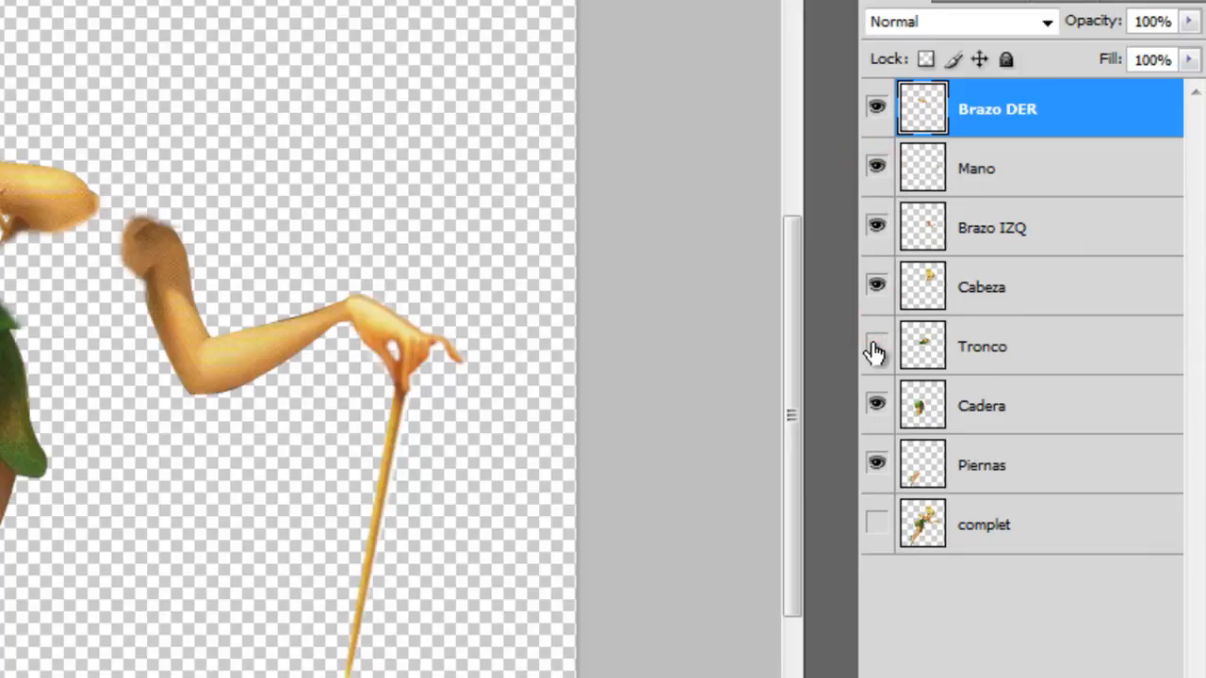
pyautogui.click(873, 311)
pyautogui.click(877, 347)
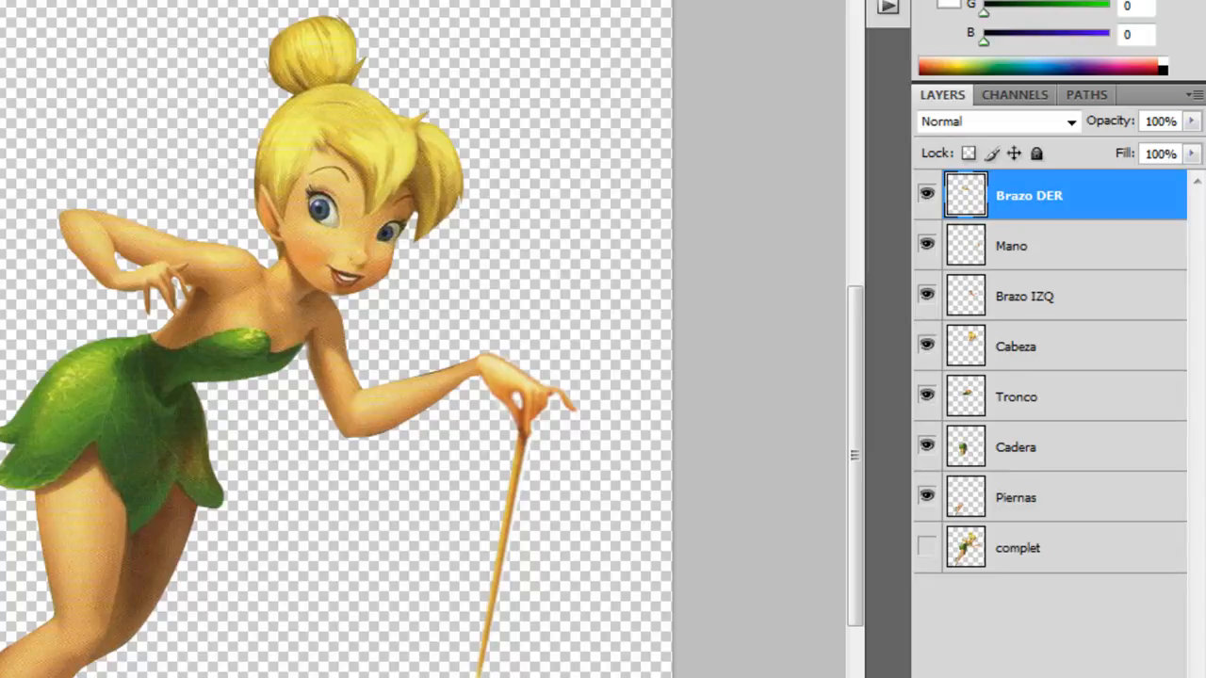
# Quit Photoshop without saving Tinkerbell.psd, and quit Illustrator without saving as well.
pyautogui.hotkey('ctrl', 'q')
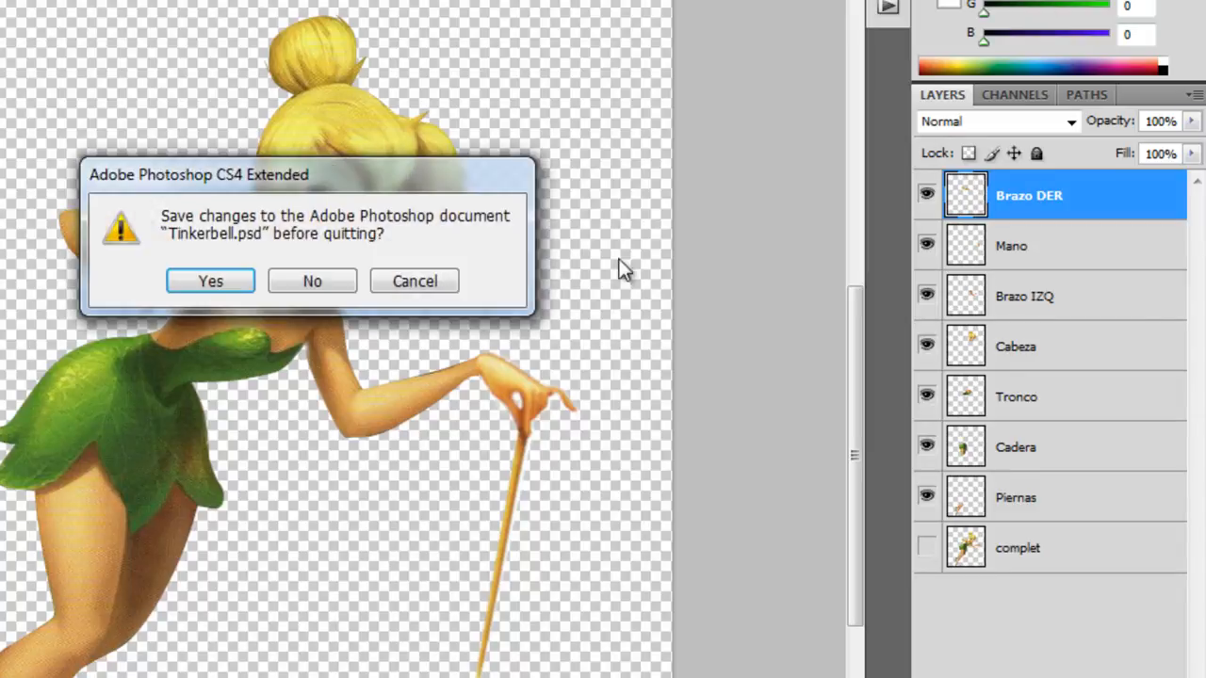
pyautogui.click(314, 275)
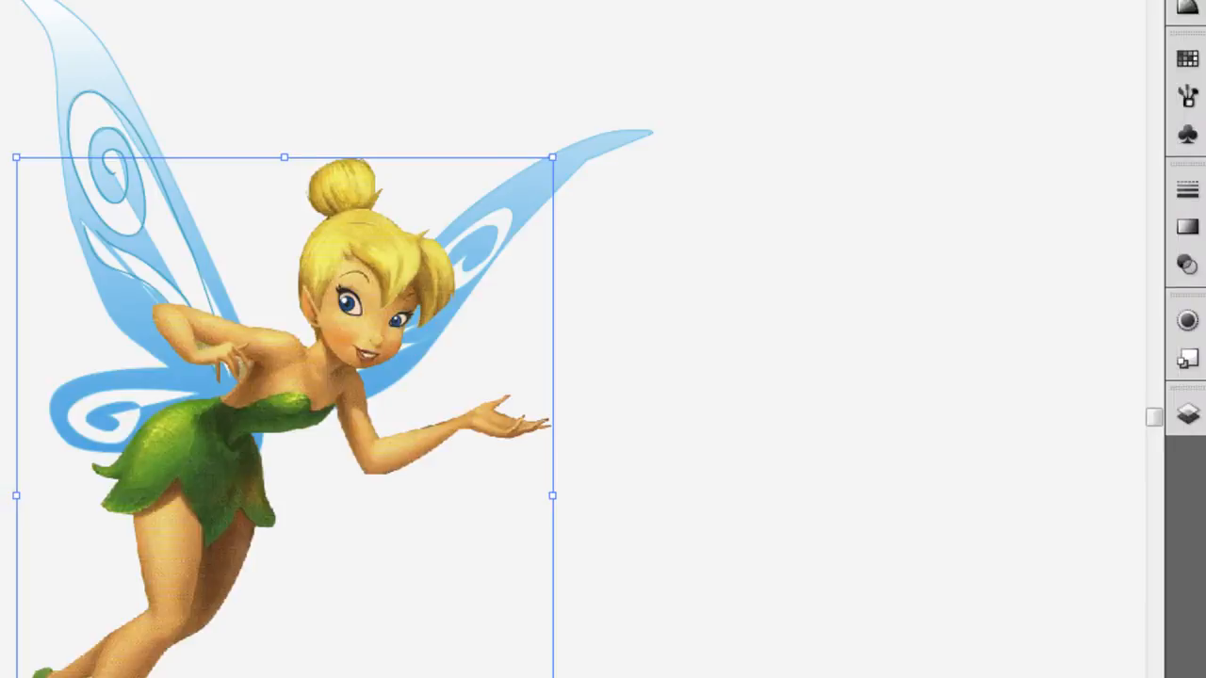
pyautogui.hotkey('ctrl', 'q')
pyautogui.click(334, 439)
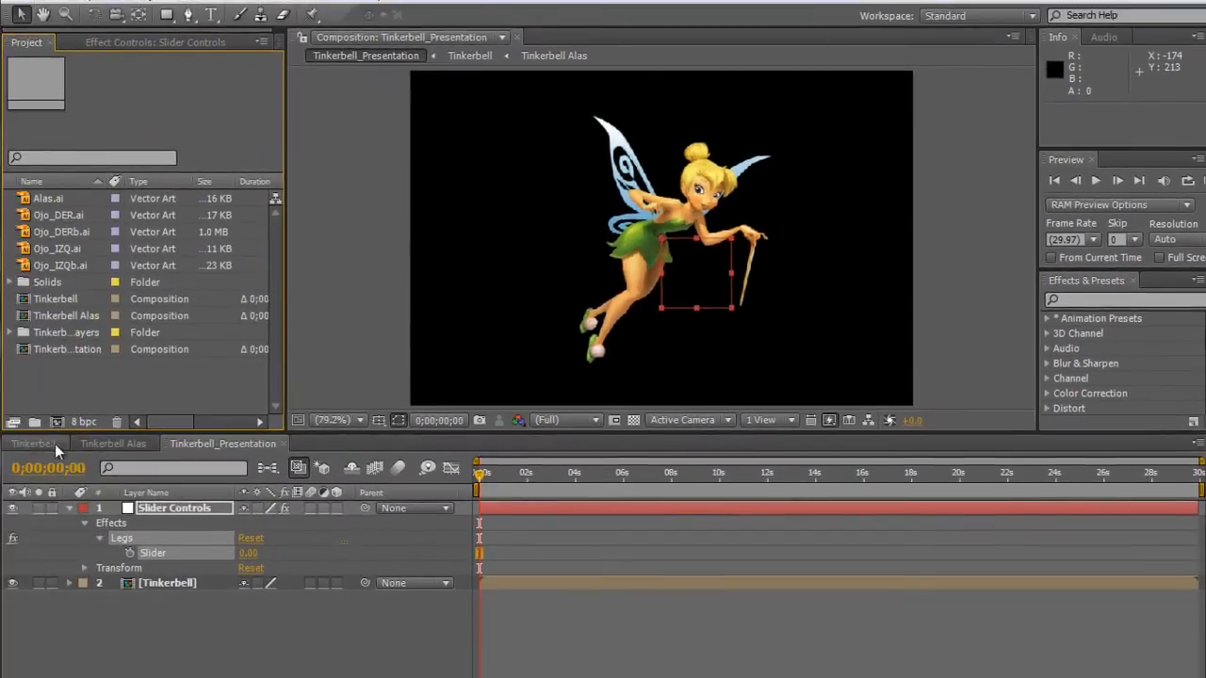
# Bring the Tinkerbell composition's timeline to the front in After Effects and save the project.
pyautogui.click(38, 444)
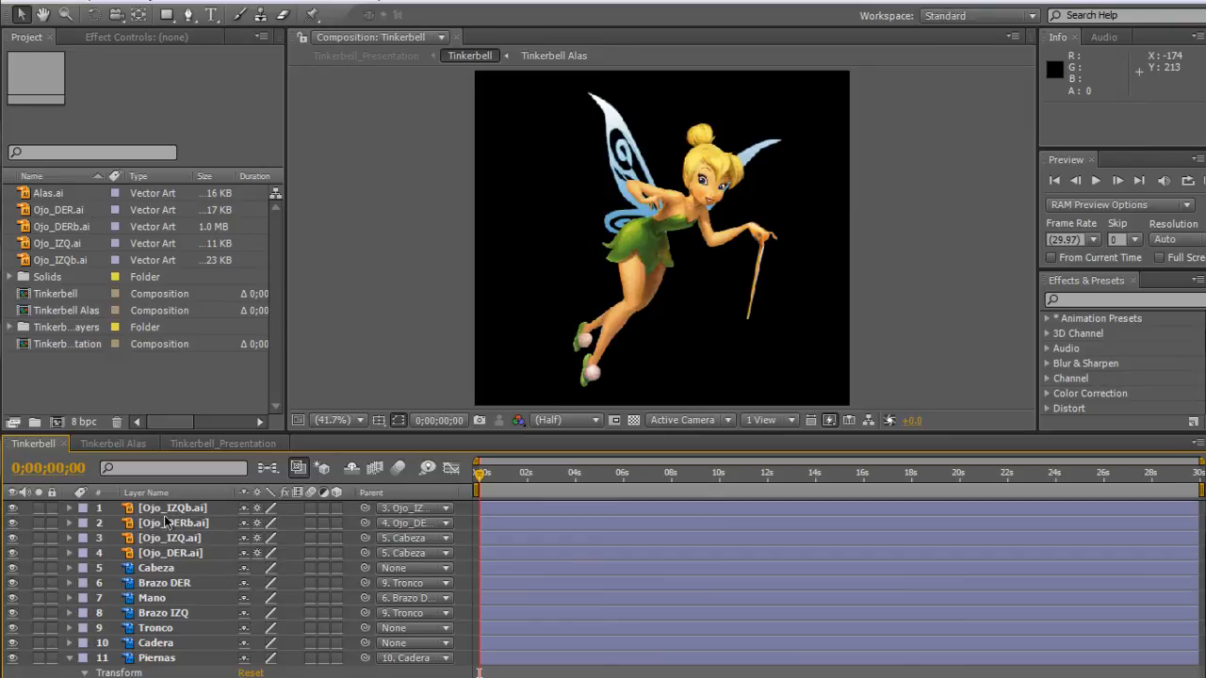
pyautogui.click(32, 7)
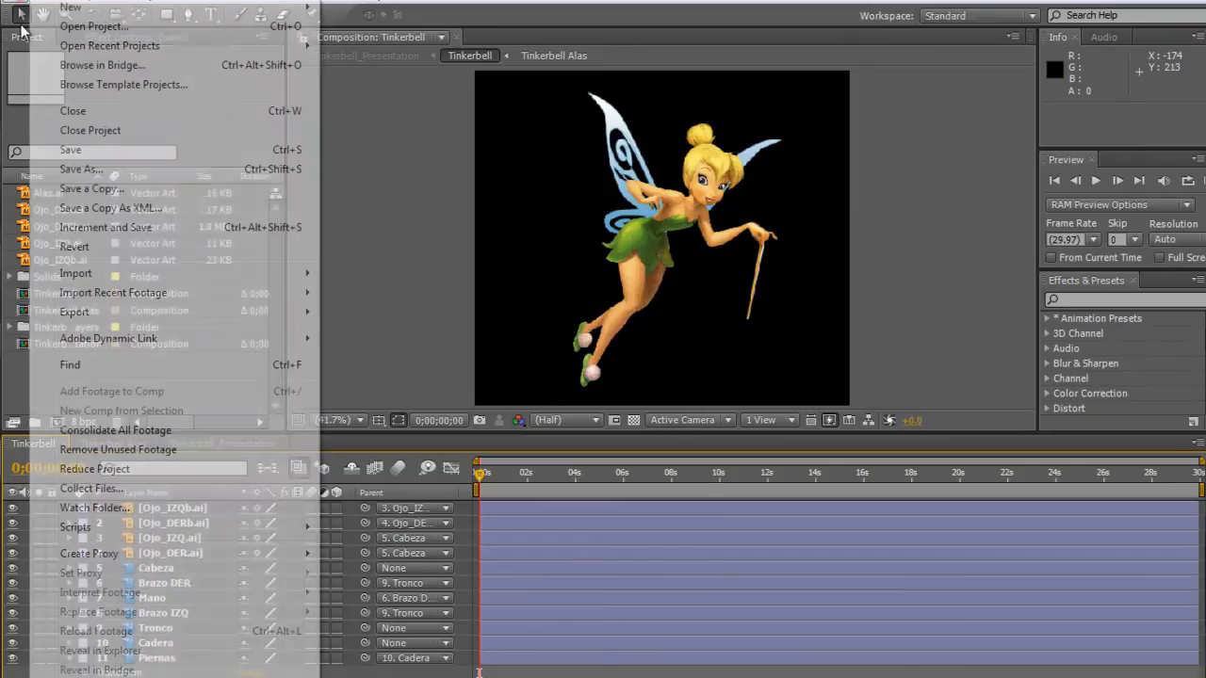
pyautogui.click(80, 148)
# Start a file import and choose Tinkerbell.psd from the 02_PSD_files folder.
pyautogui.click(20, 5)
pyautogui.moveTo(98, 279)
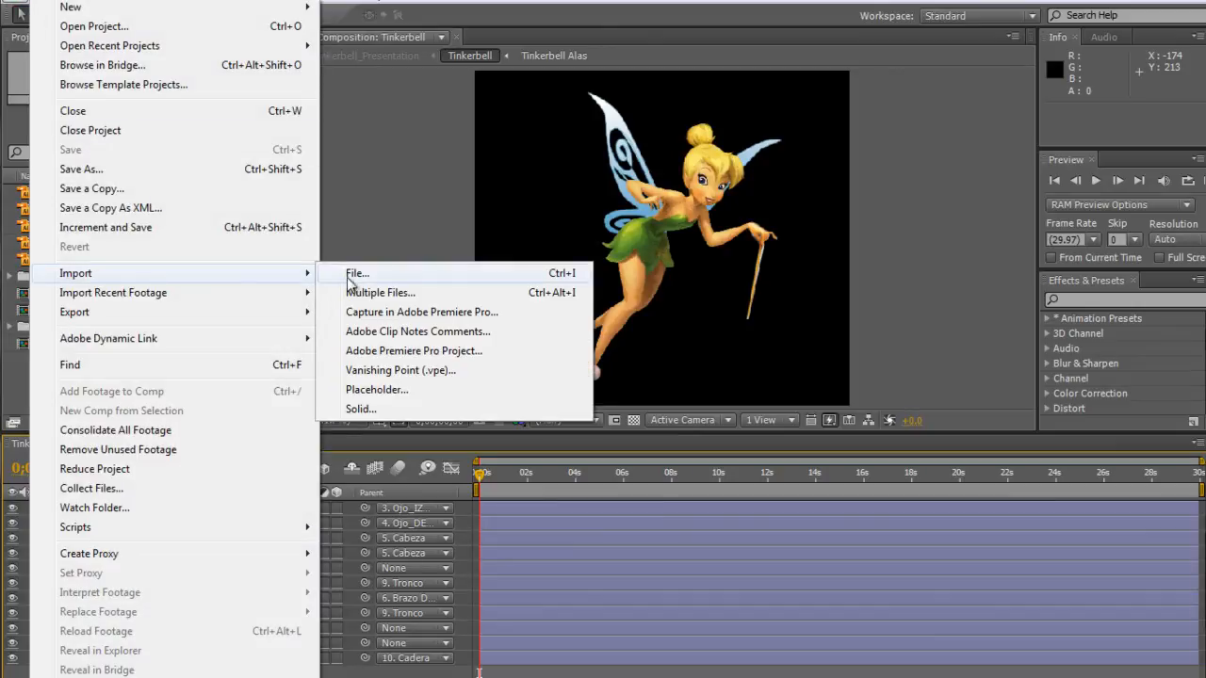
pyautogui.click(27, 381)
pyautogui.doubleClick(26, 382)
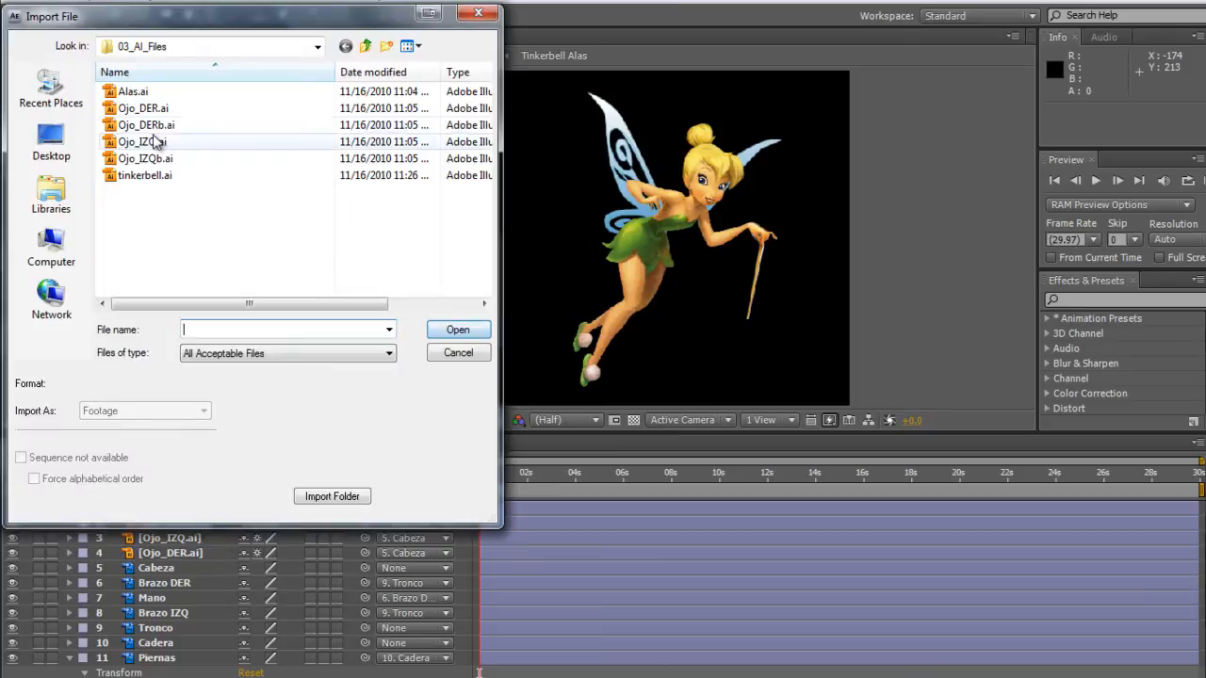
pyautogui.click(371, 46)
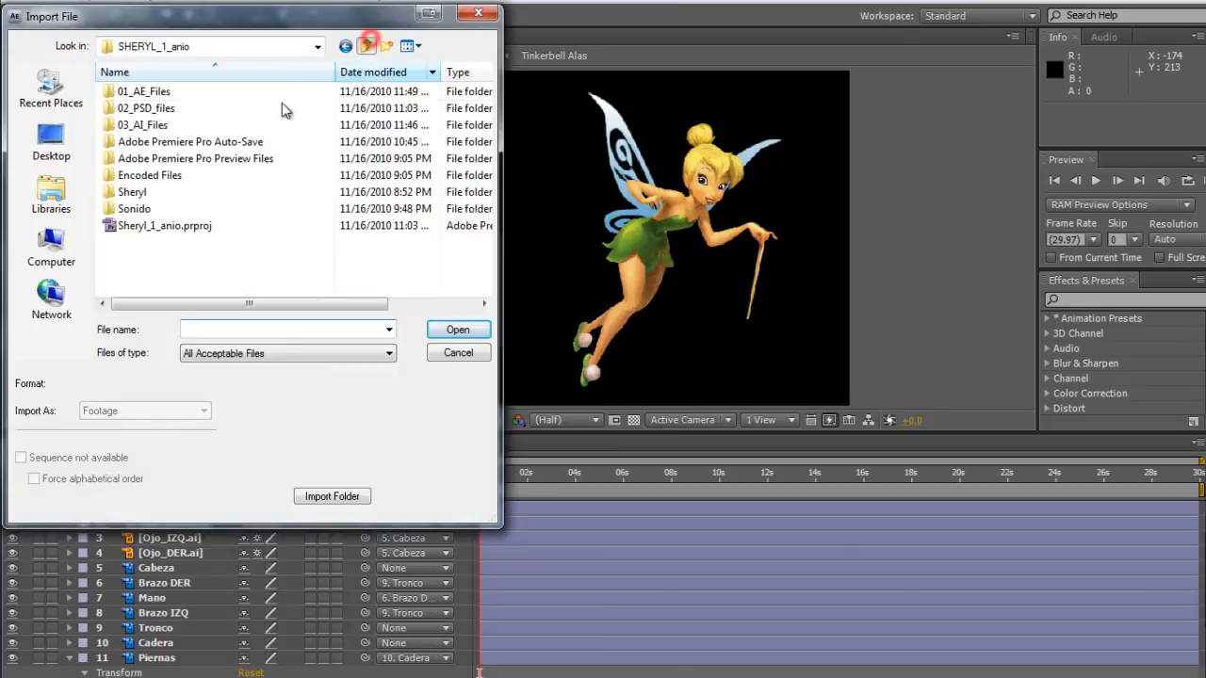
pyautogui.doubleClick(127, 109)
pyautogui.click(132, 118)
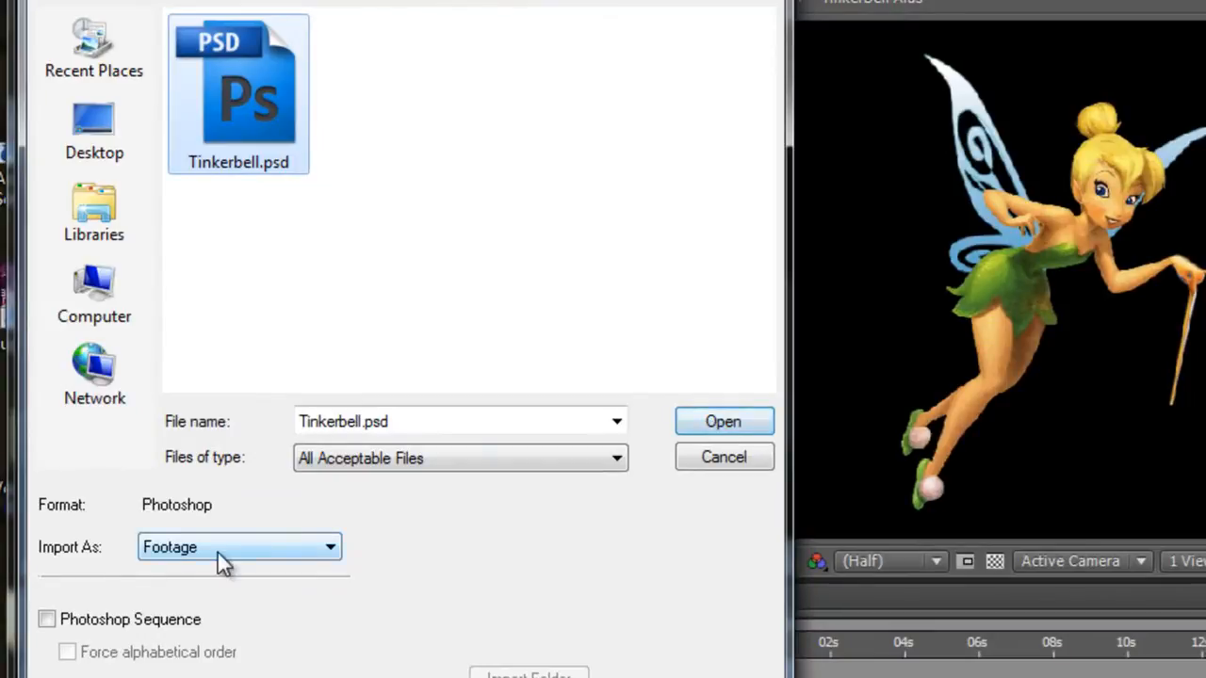
# Import Tinkerbell.psd as a Composition with Editable Layer Styles and Live Photoshop 3D on.
pyautogui.click(252, 550)
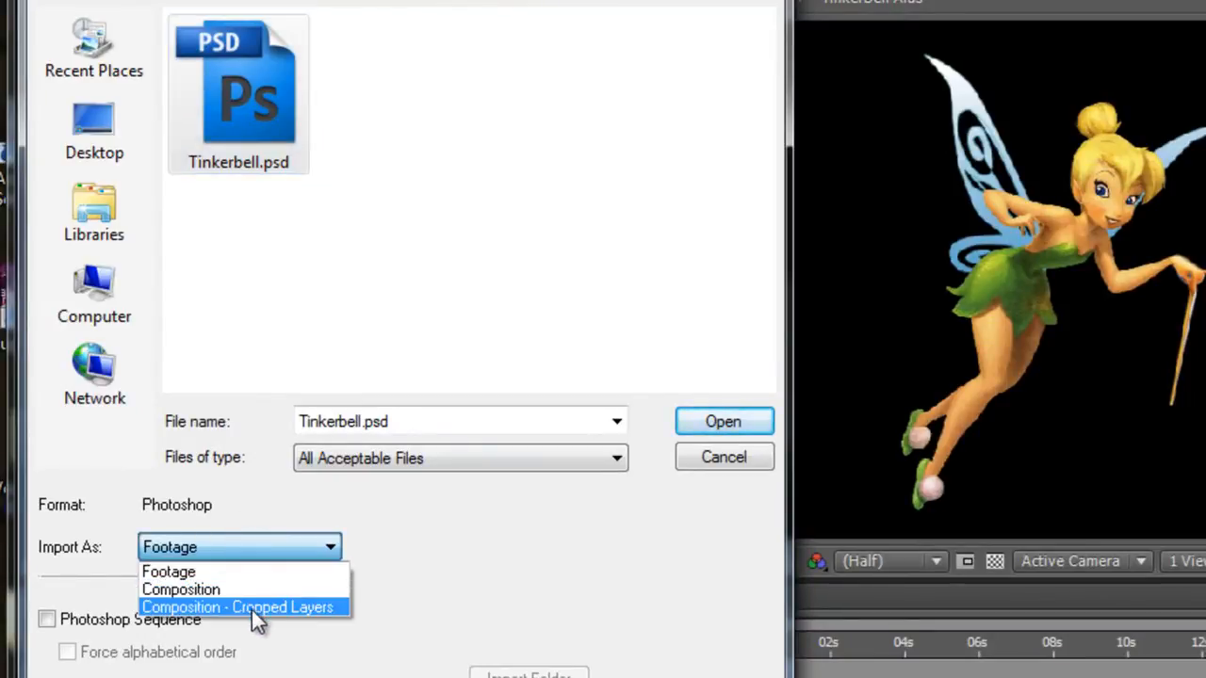
pyautogui.click(203, 589)
pyautogui.click(724, 424)
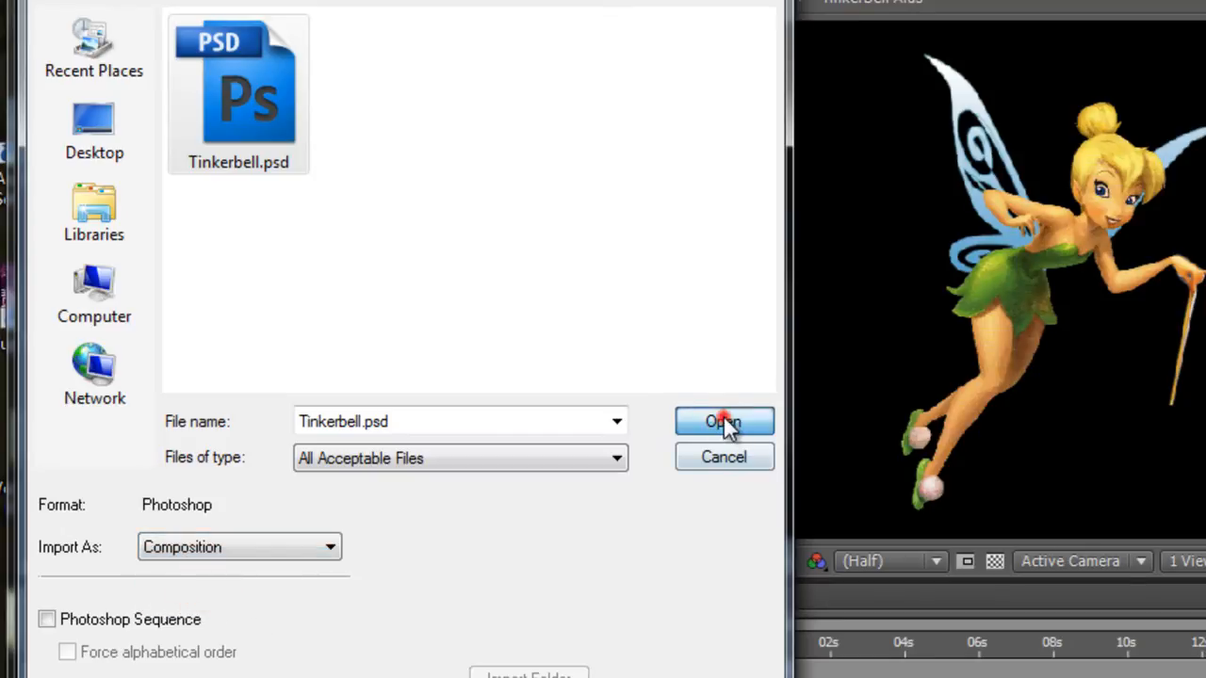
pyautogui.click(280, 551)
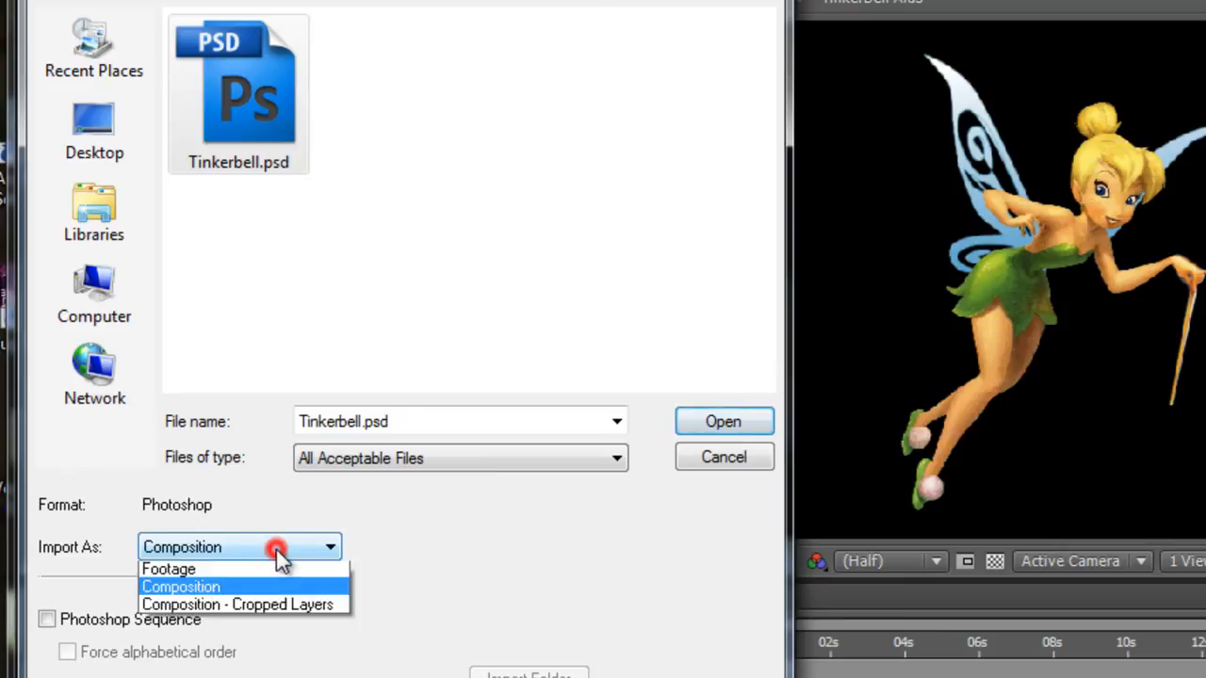
pyautogui.click(525, 509)
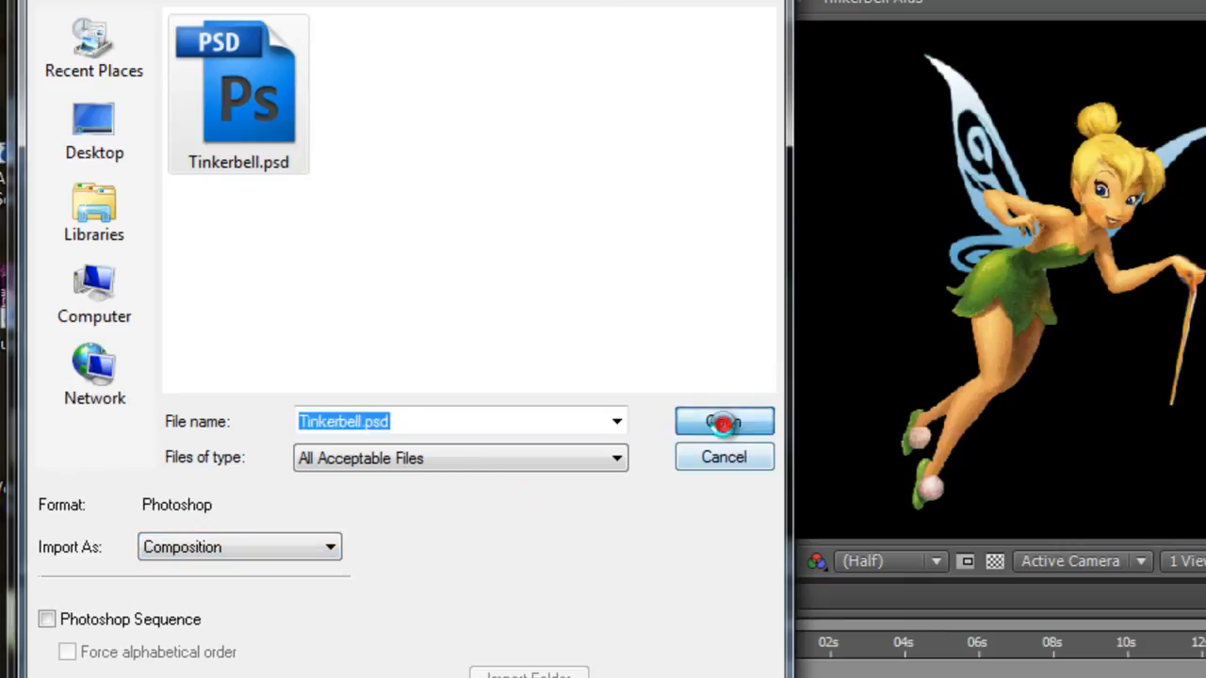
pyautogui.click(723, 423)
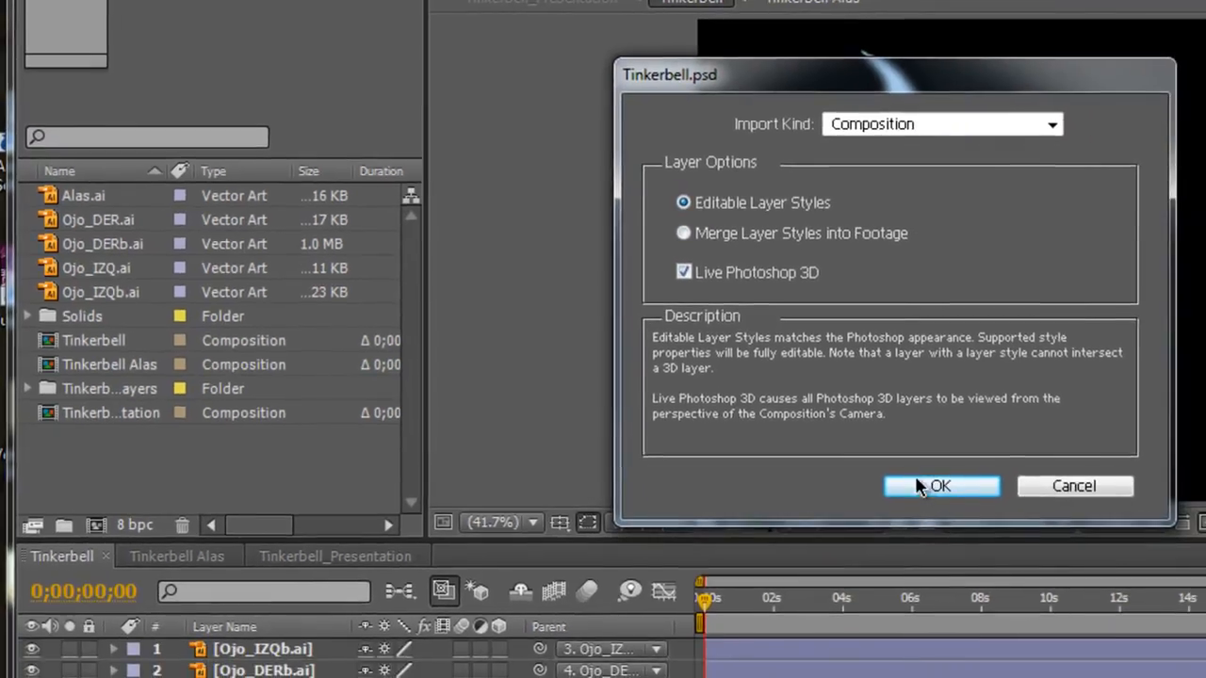
pyautogui.click(1000, 522)
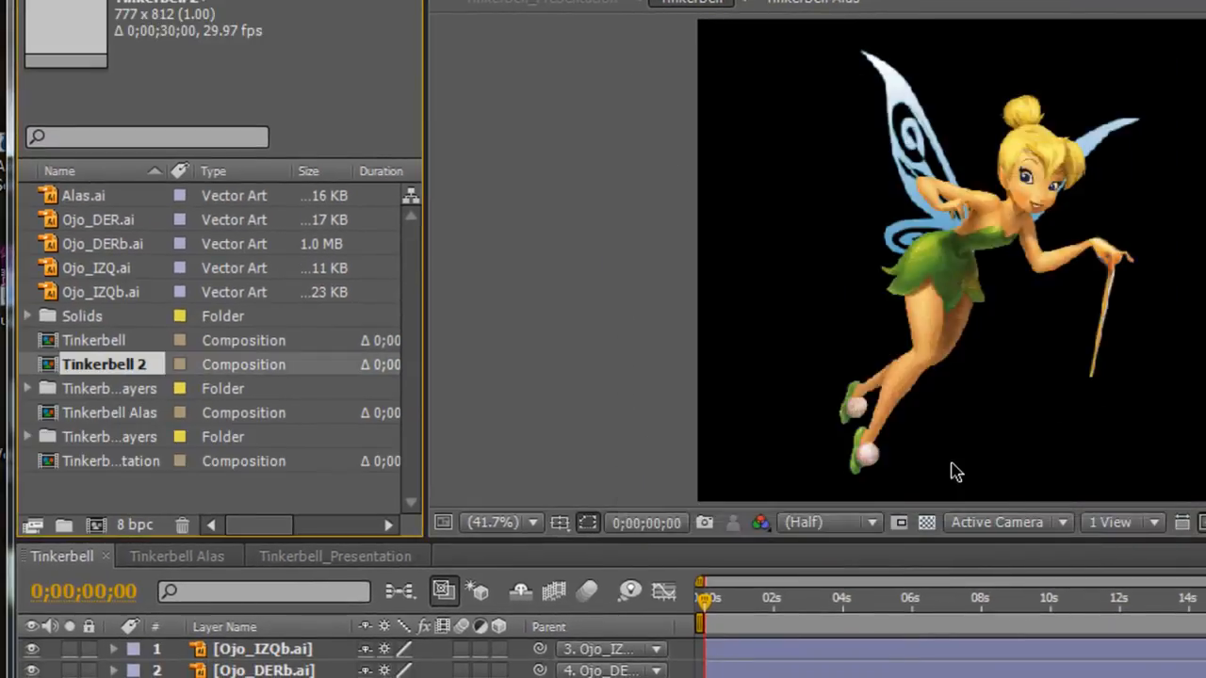
# Open the newly imported Tinkerbell 2 composition and scrub its timeline to 0;00;06;06.
pyautogui.doubleClick(45, 369)
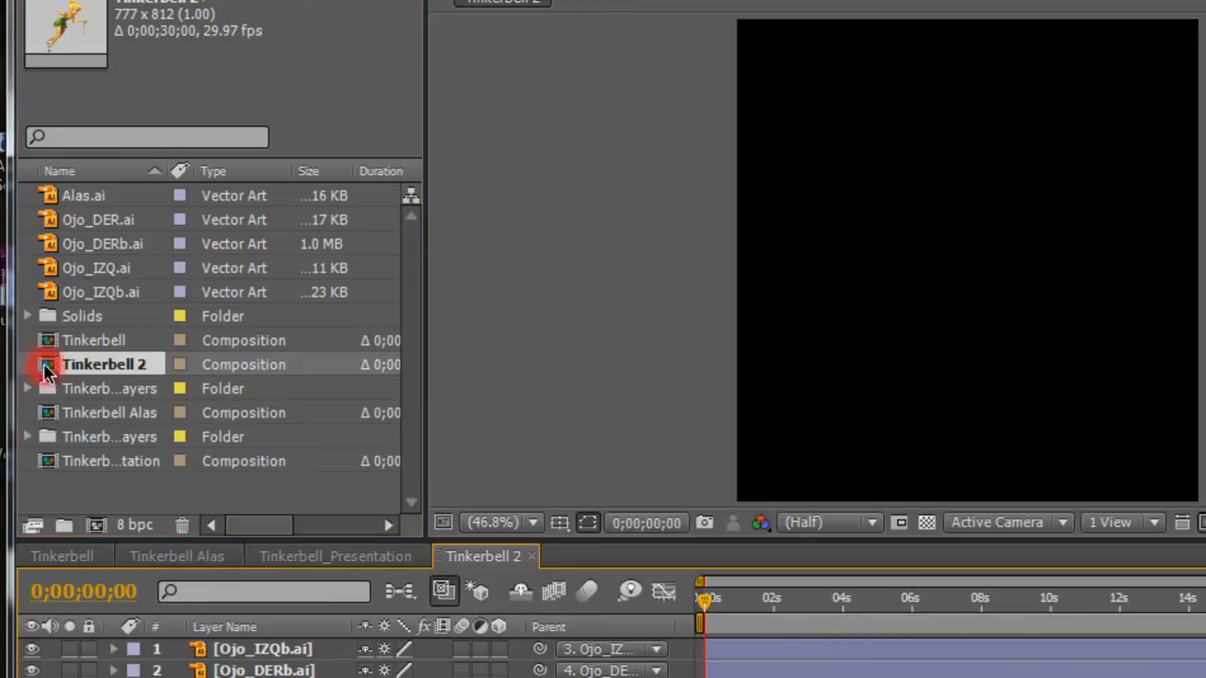
pyautogui.moveTo(714, 599); pyautogui.dragTo(919, 599)
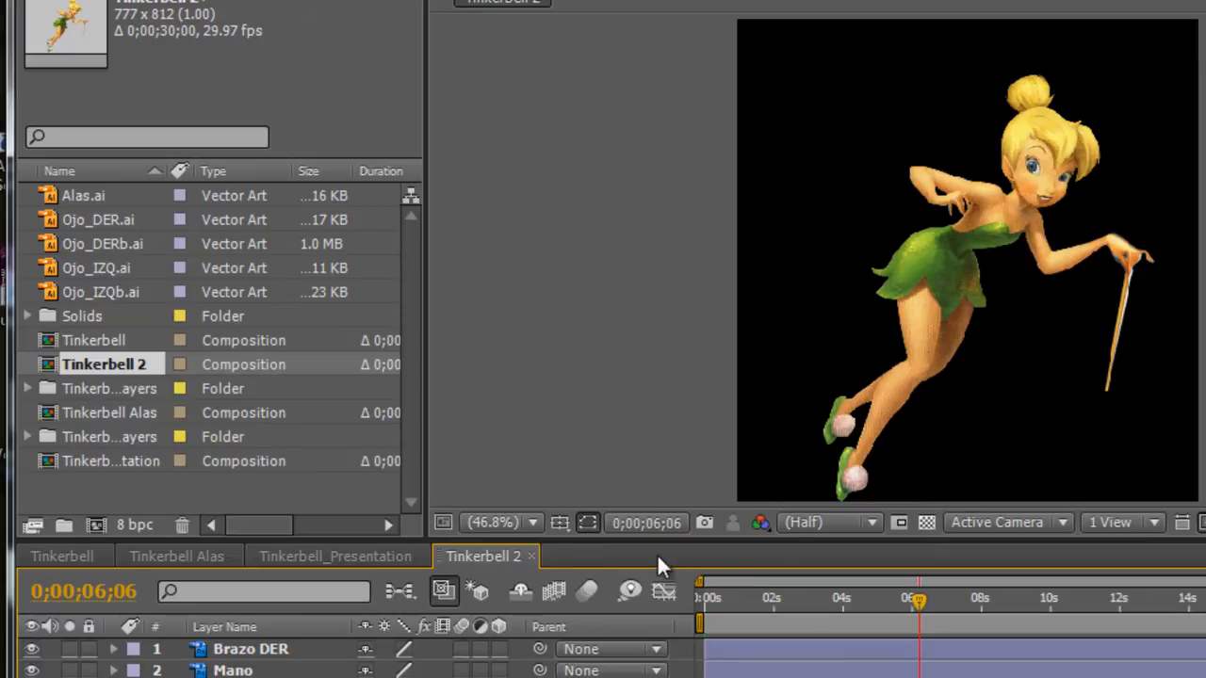
pyautogui.moveTo(659, 540); pyautogui.dragTo(458, 506)
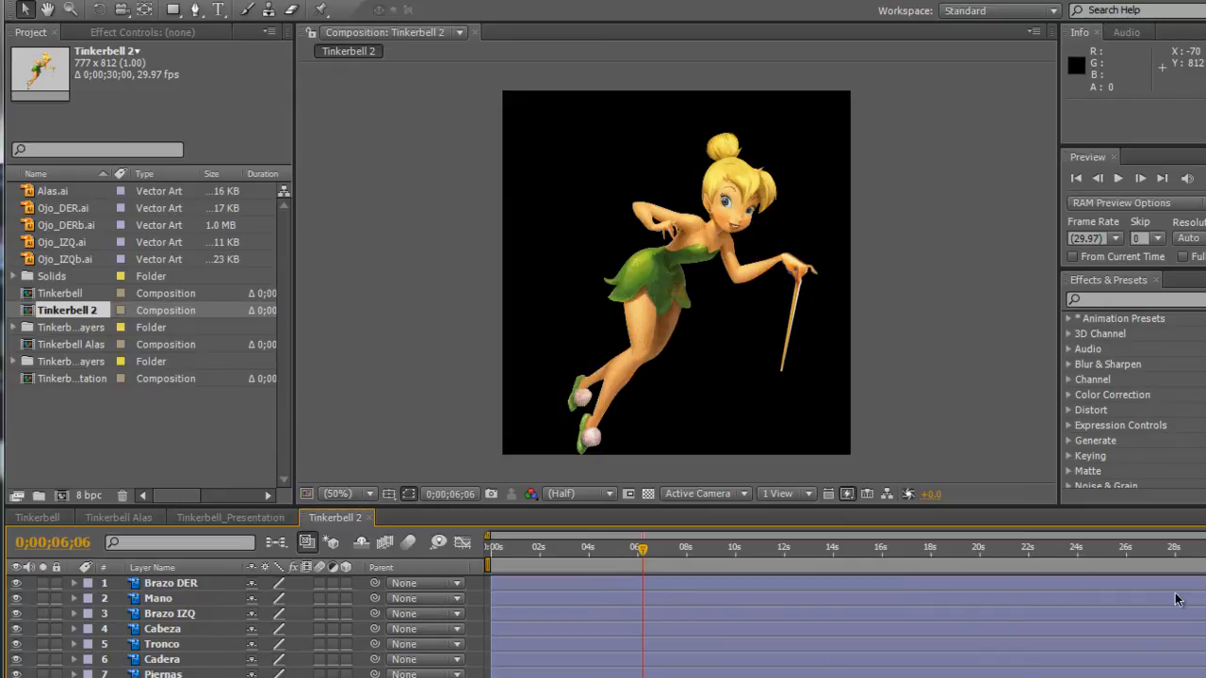
# Move the Piernas layer's anchor point from the layer centre to the knee, about 88 px left and 184 px down, with the Pan Behind tool.
pyautogui.click(162, 677)
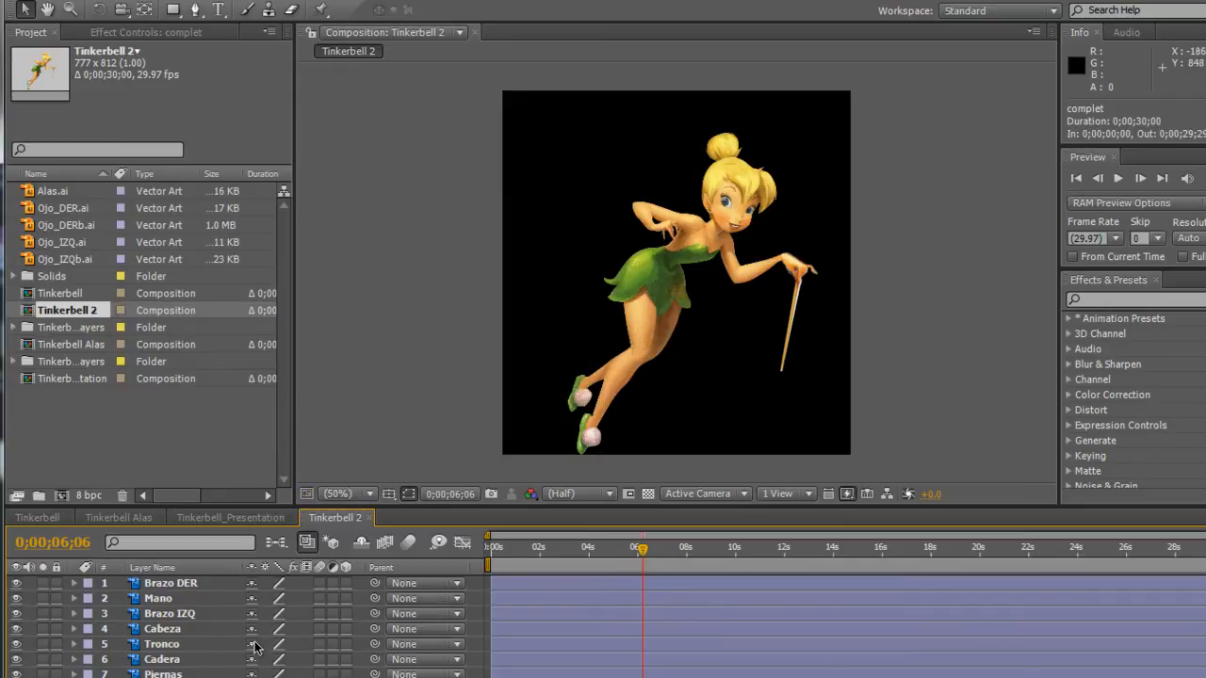
pyautogui.click(174, 676)
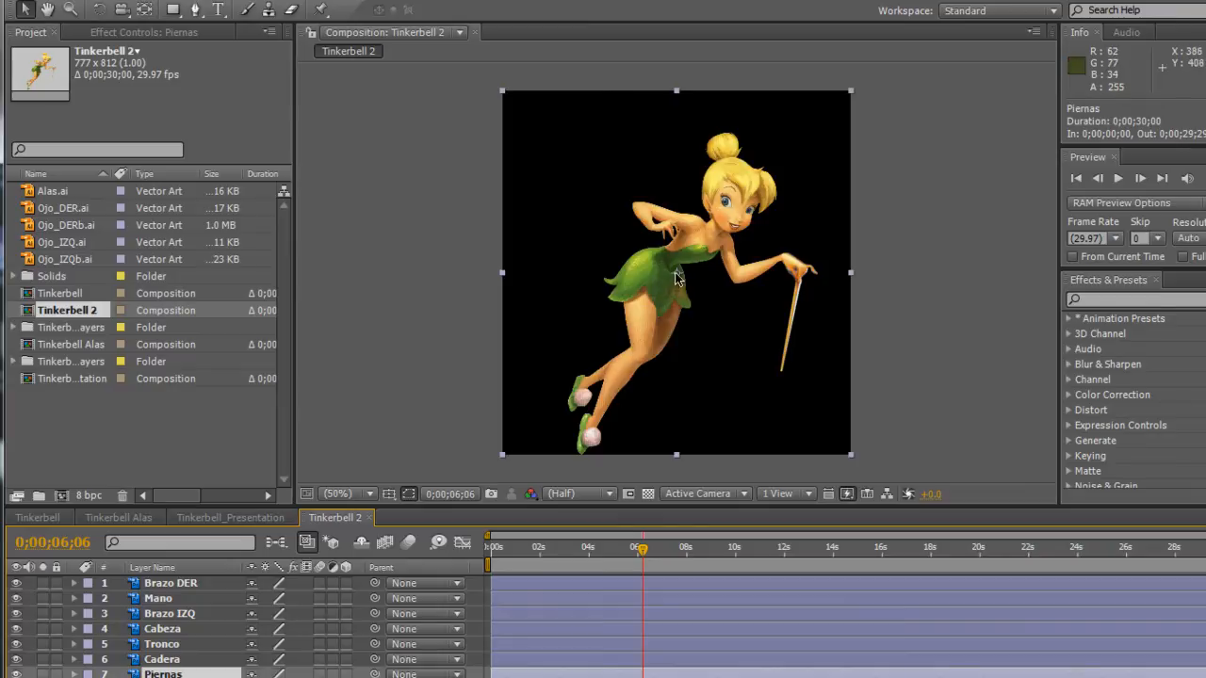
pyautogui.click(145, 10)
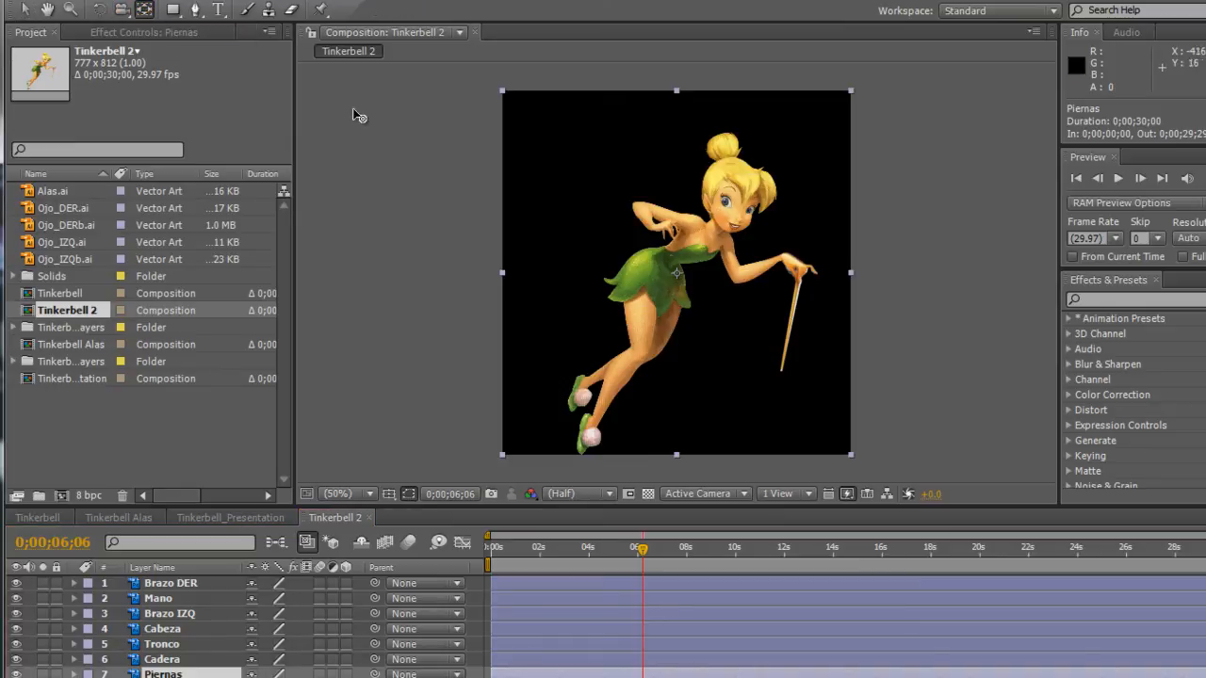
pyautogui.moveTo(677, 271); pyautogui.dragTo(643, 358)
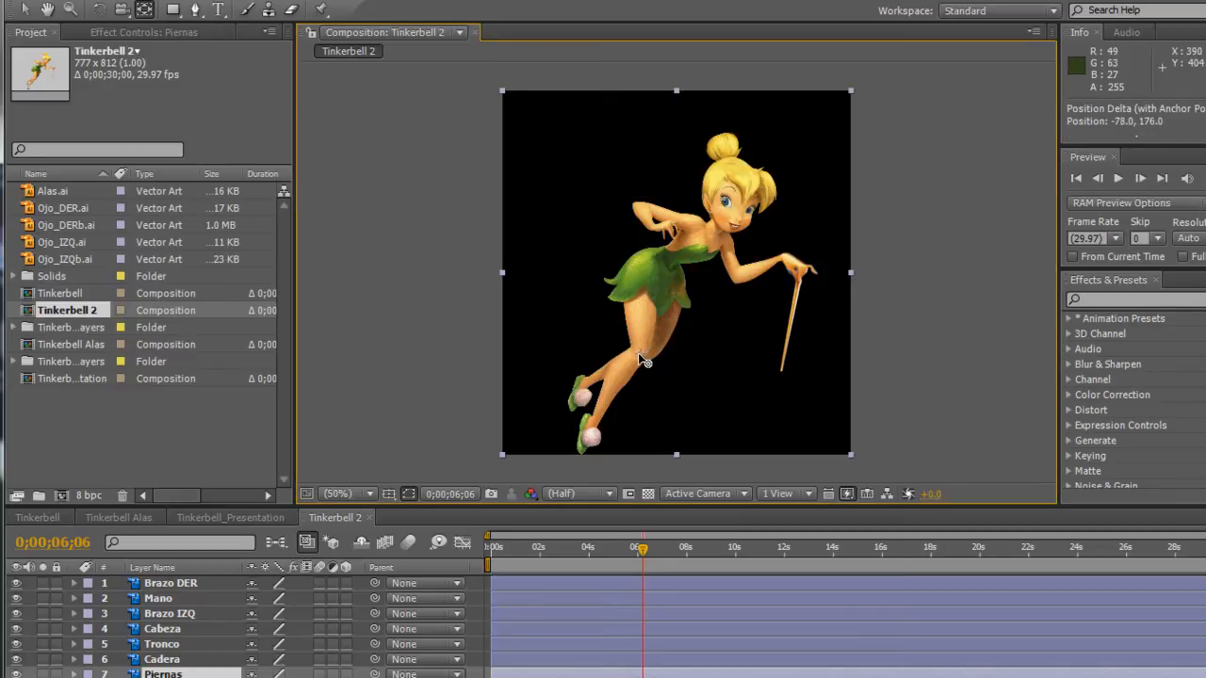
pyautogui.click(33, 12)
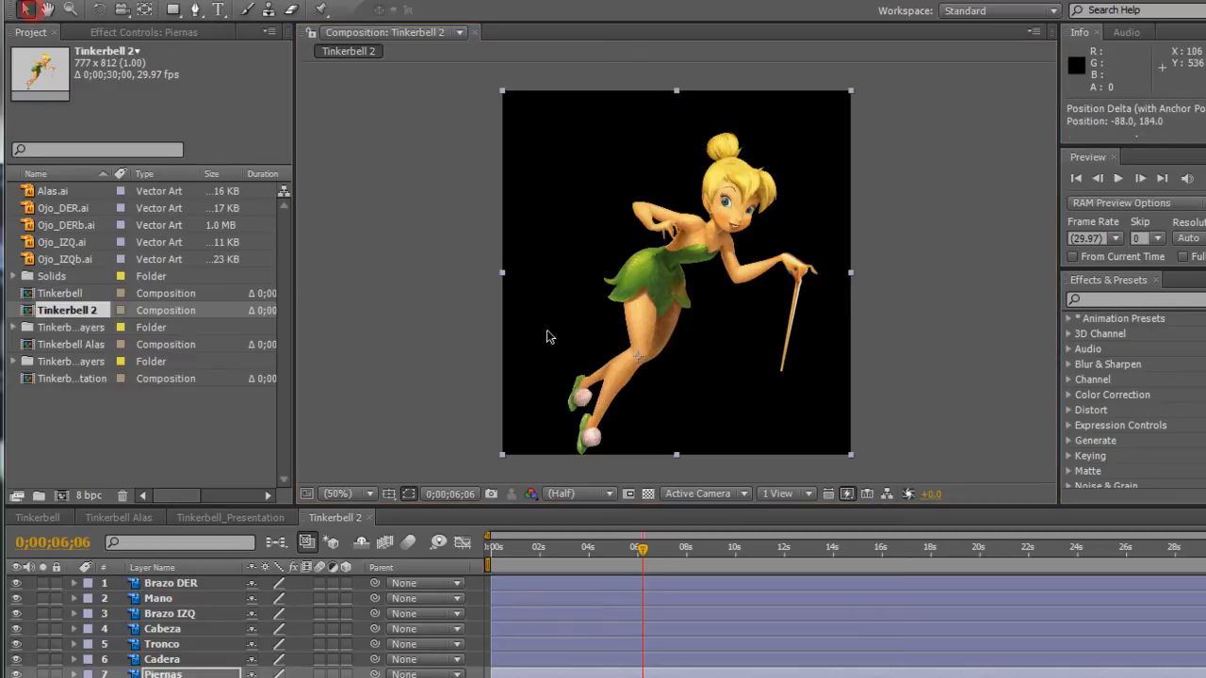
pyautogui.click(695, 361)
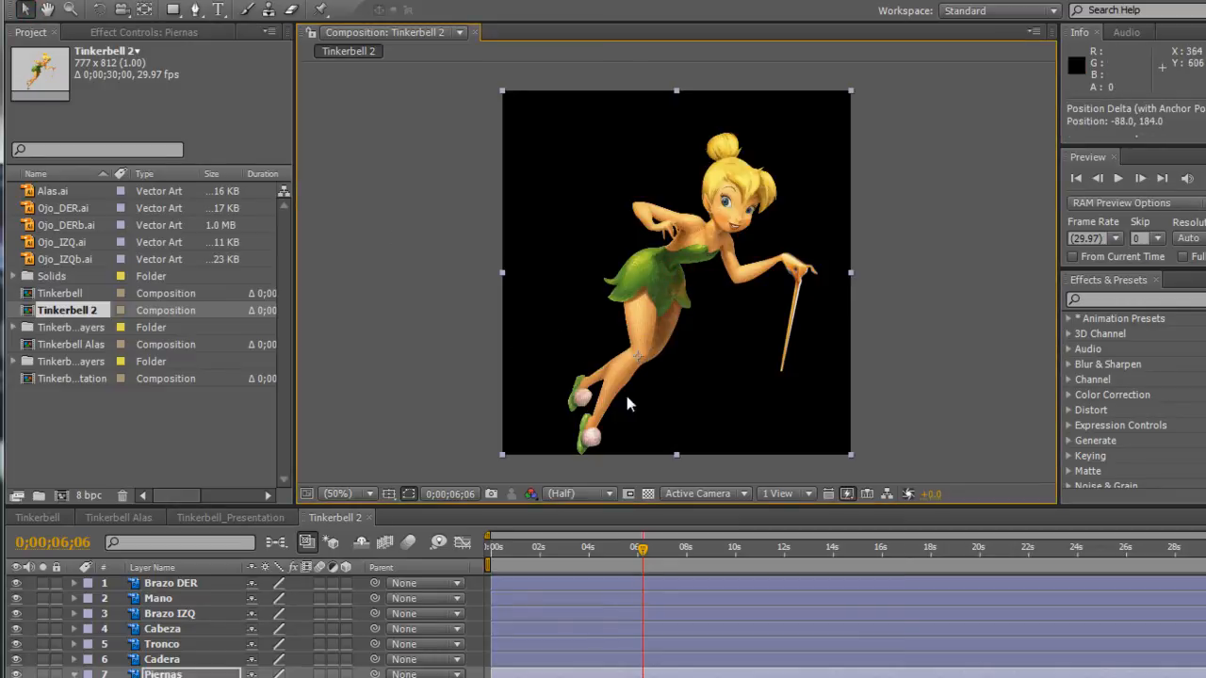
pyautogui.click(160, 674)
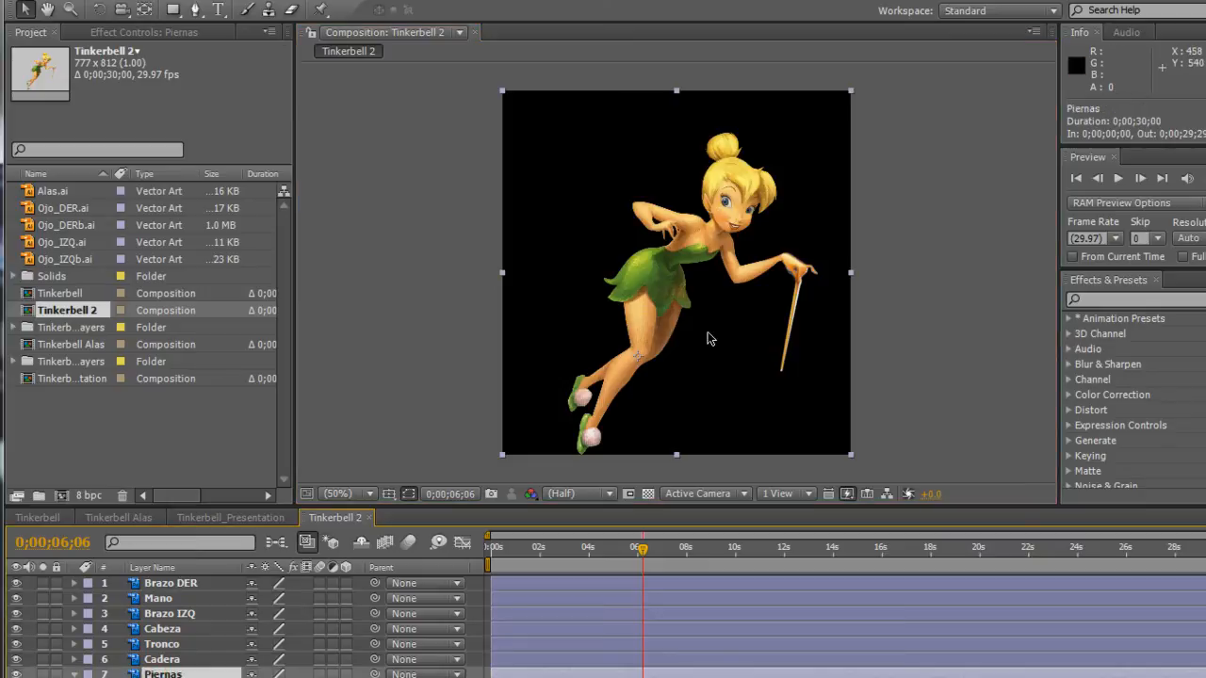
# Try rotating the Piernas layer around its anchor point at the knee, and undo the rotation.
pyautogui.click(101, 10)
pyautogui.moveTo(684, 390)
pyautogui.mouseDown()
pyautogui.moveTo(722, 371)
pyautogui.moveTo(651, 378)
pyautogui.moveTo(692, 433)
pyautogui.moveTo(676, 364)
pyautogui.moveTo(649, 369)
pyautogui.moveTo(691, 381)
pyautogui.mouseUp()
pyautogui.hotkey('ctrl', 'z')
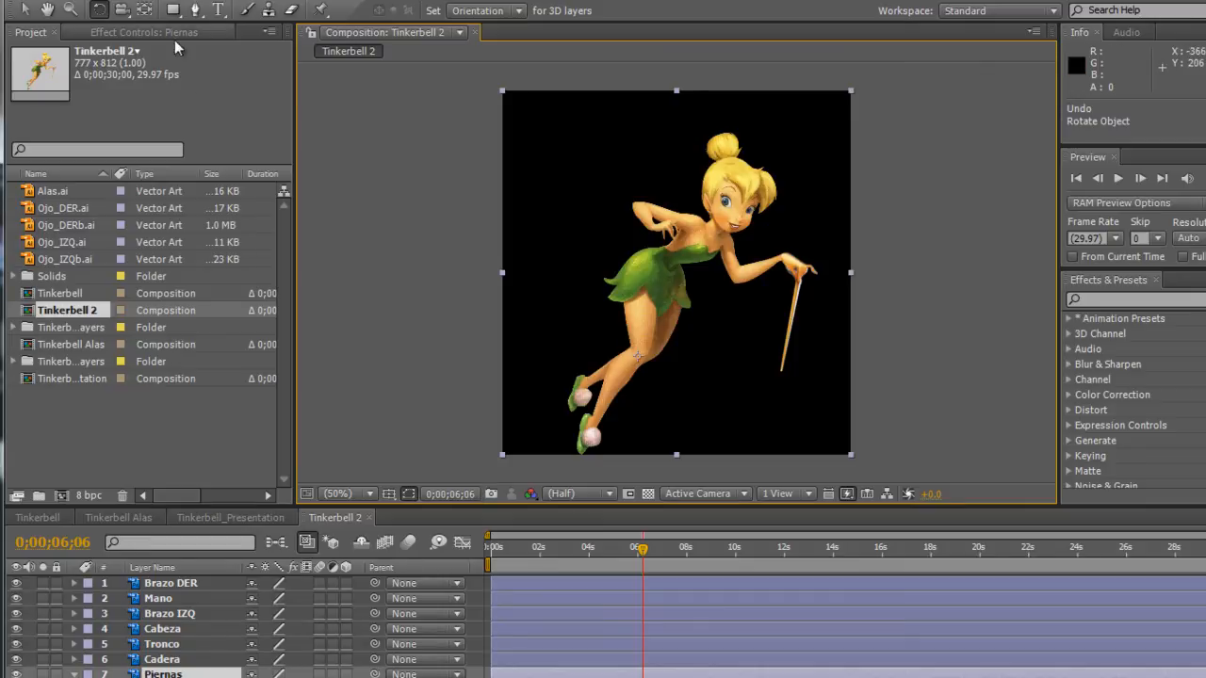
# Try the Piernas anchor point back near the layer centre, test-rotate the legs around it, and undo the rotation.
pyautogui.click(145, 9)
pyautogui.moveTo(637, 355); pyautogui.dragTo(674, 280)
pyautogui.click(102, 12)
pyautogui.moveTo(719, 382)
pyautogui.mouseDown()
pyautogui.moveTo(754, 374)
pyautogui.moveTo(649, 377)
pyautogui.moveTo(721, 377)
pyautogui.moveTo(660, 412)
pyautogui.moveTo(732, 398)
pyautogui.mouseUp()
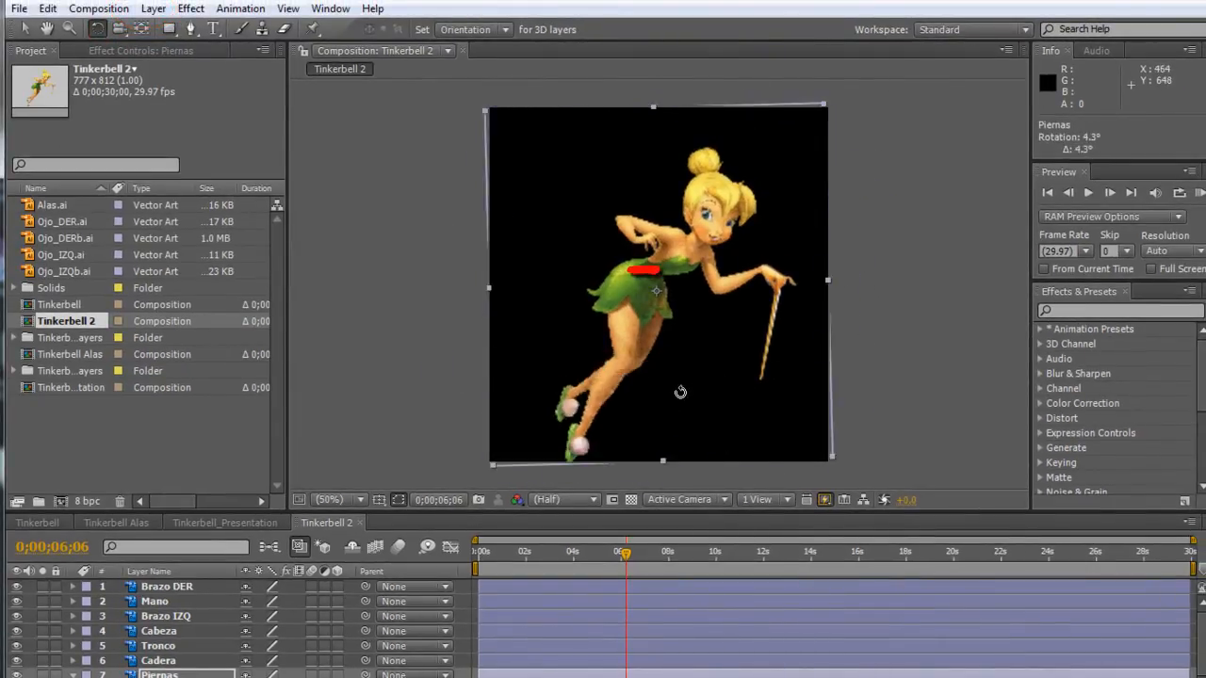
pyautogui.hotkey('ctrl', 'z')
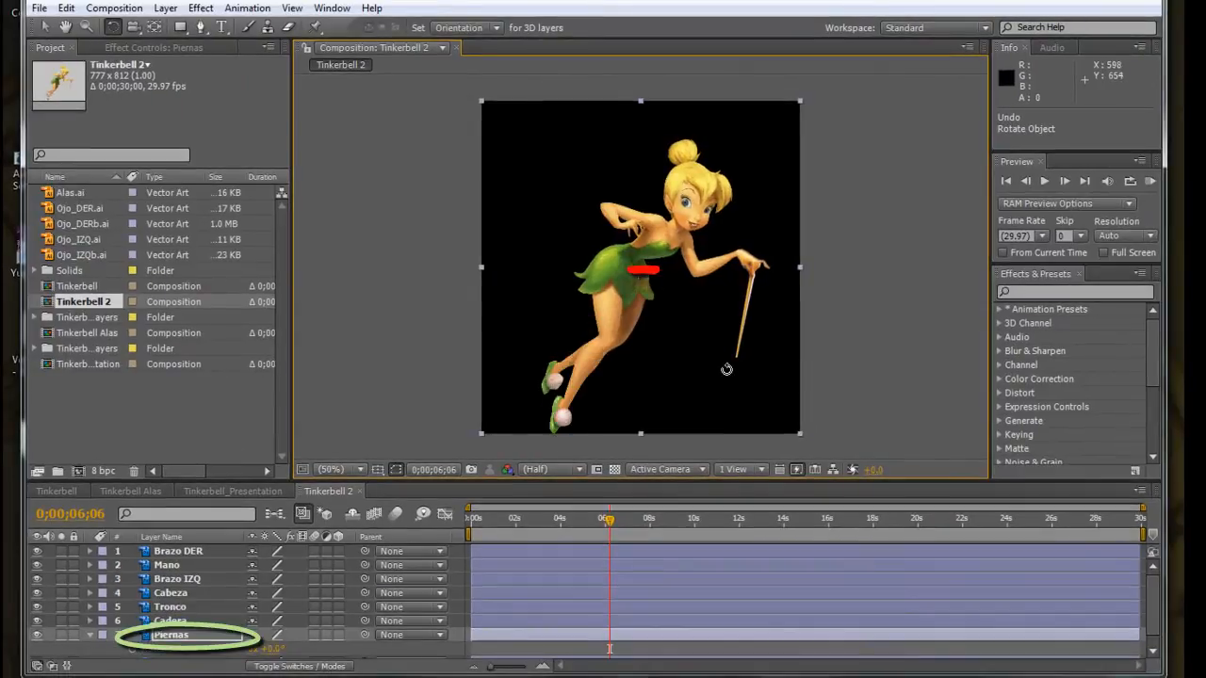
# Return the Piernas anchor point to the knee and move the Cadera anchor point to the waist, about 32 px left and 18 px up.
pyautogui.click(154, 27)
pyautogui.moveTo(643, 277); pyautogui.dragTo(604, 347)
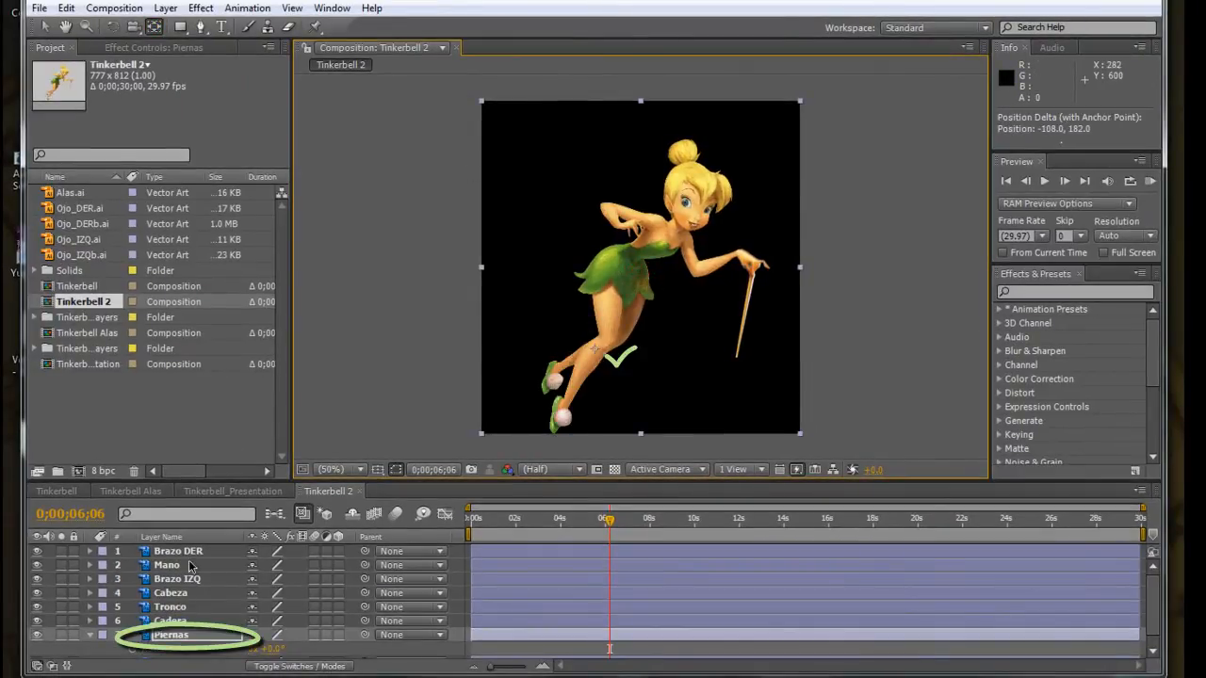
pyautogui.click(164, 621)
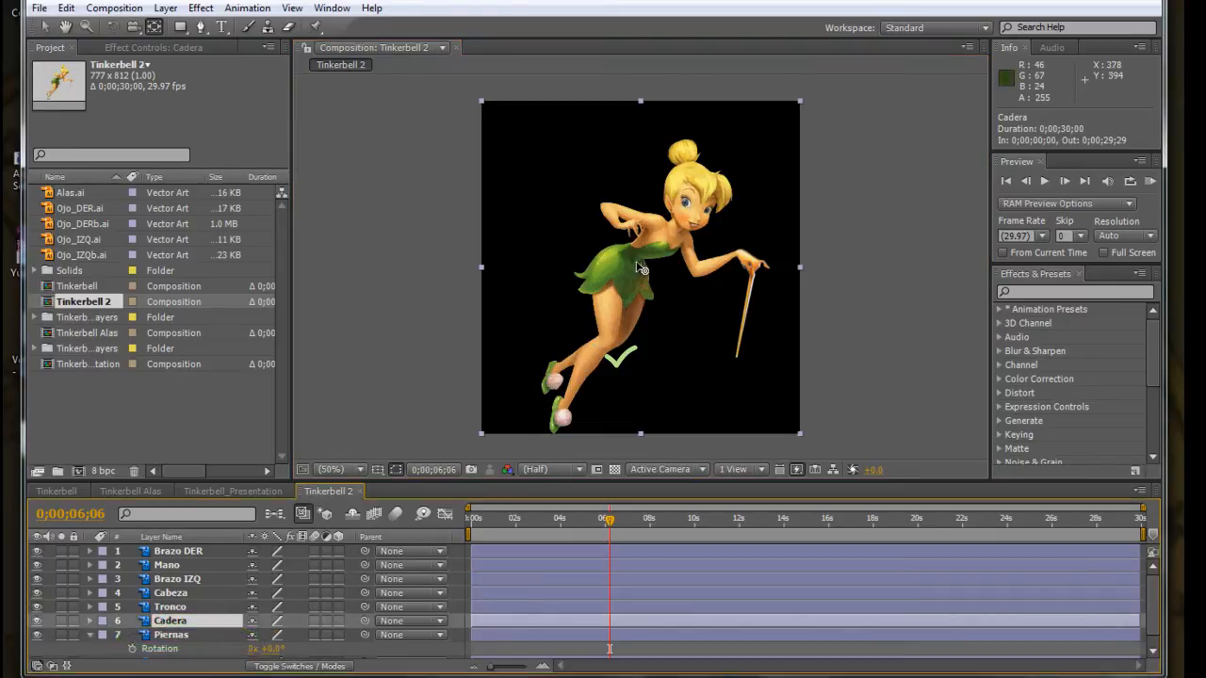
pyautogui.moveTo(644, 273); pyautogui.dragTo(628, 261)
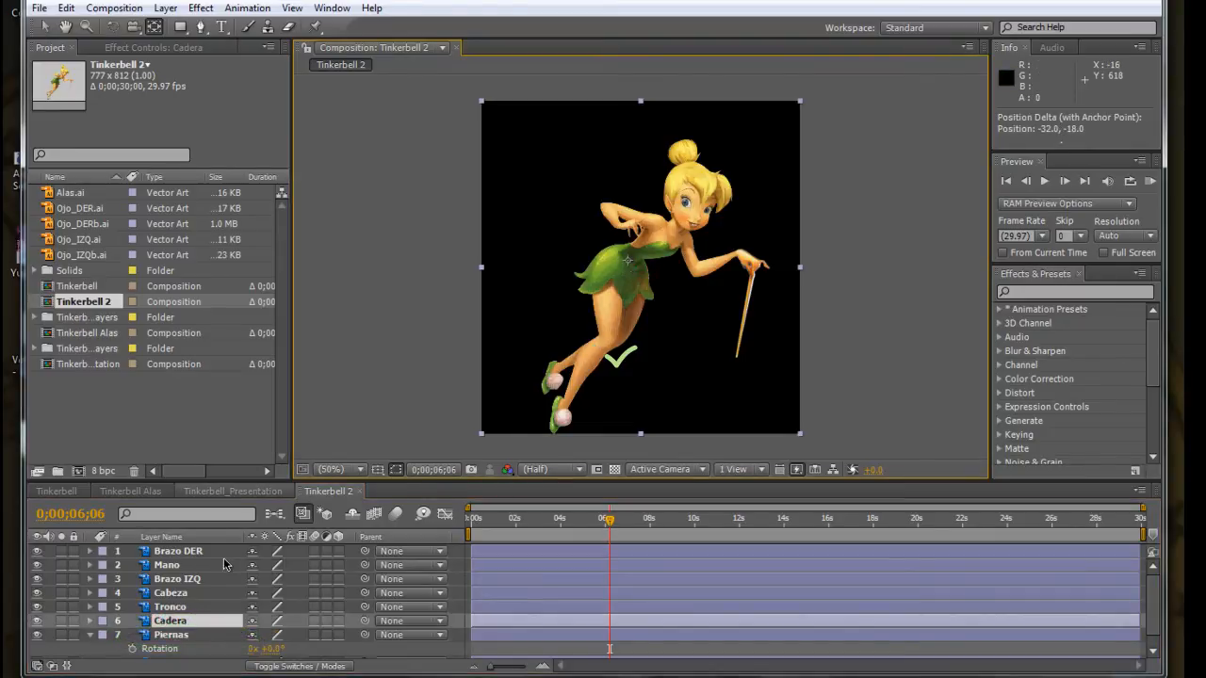
# Move the Tronco anchor point to the waist and the Cabeza anchor point to the neck, the latter about 78 px right and 106 px up.
pyautogui.click(170, 608)
pyautogui.moveTo(648, 269); pyautogui.dragTo(637, 256)
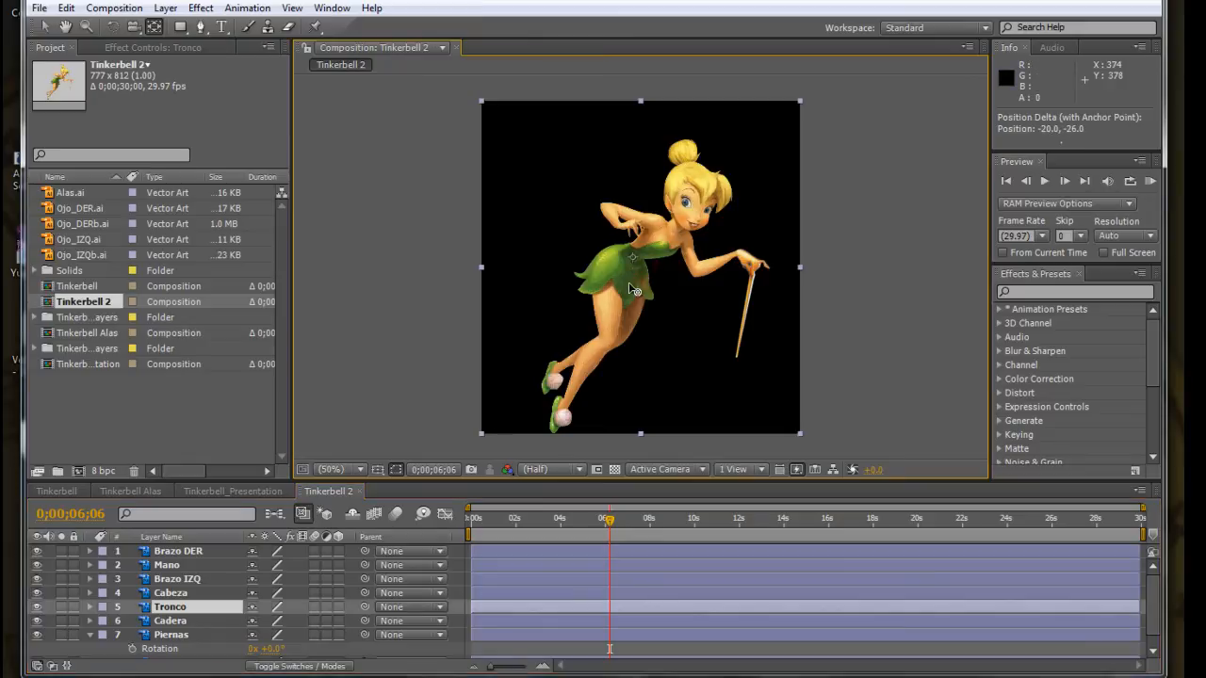
pyautogui.click(186, 592)
pyautogui.moveTo(652, 265); pyautogui.dragTo(676, 226)
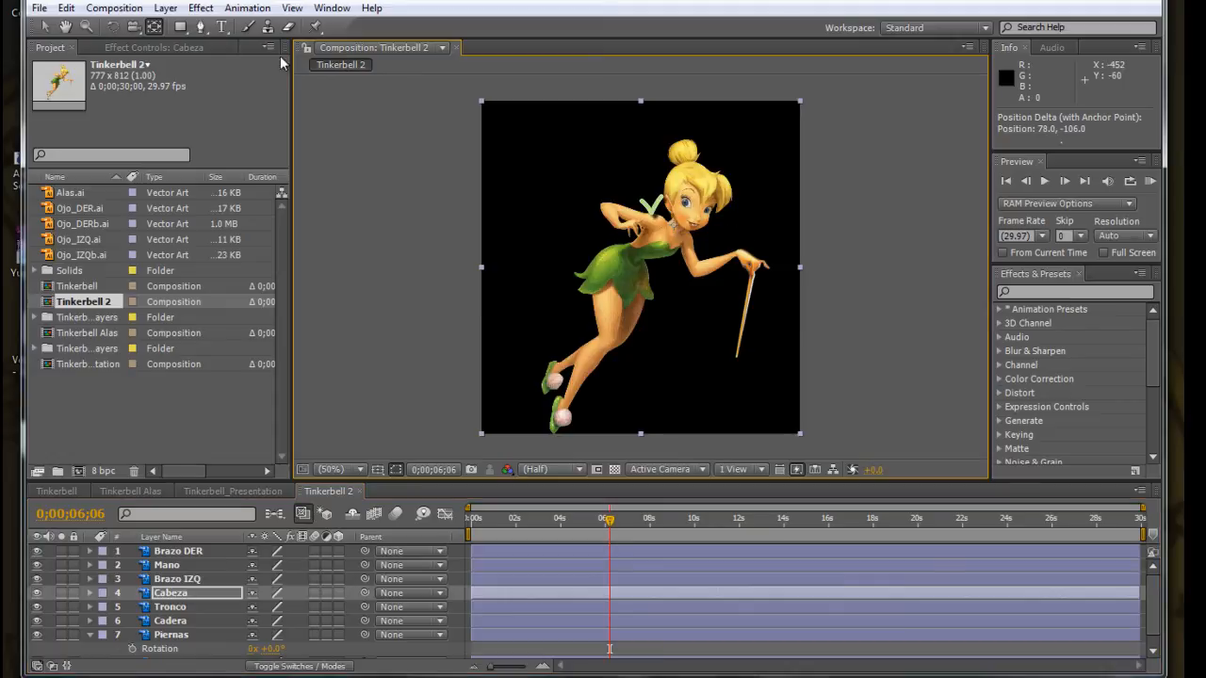
# Try rotating the Cabeza layer around its anchor point at the neck, and undo the rotation.
pyautogui.click(113, 26)
pyautogui.moveTo(539, 168); pyautogui.dragTo(716, 165)
pyautogui.hotkey('ctrl', 'z')
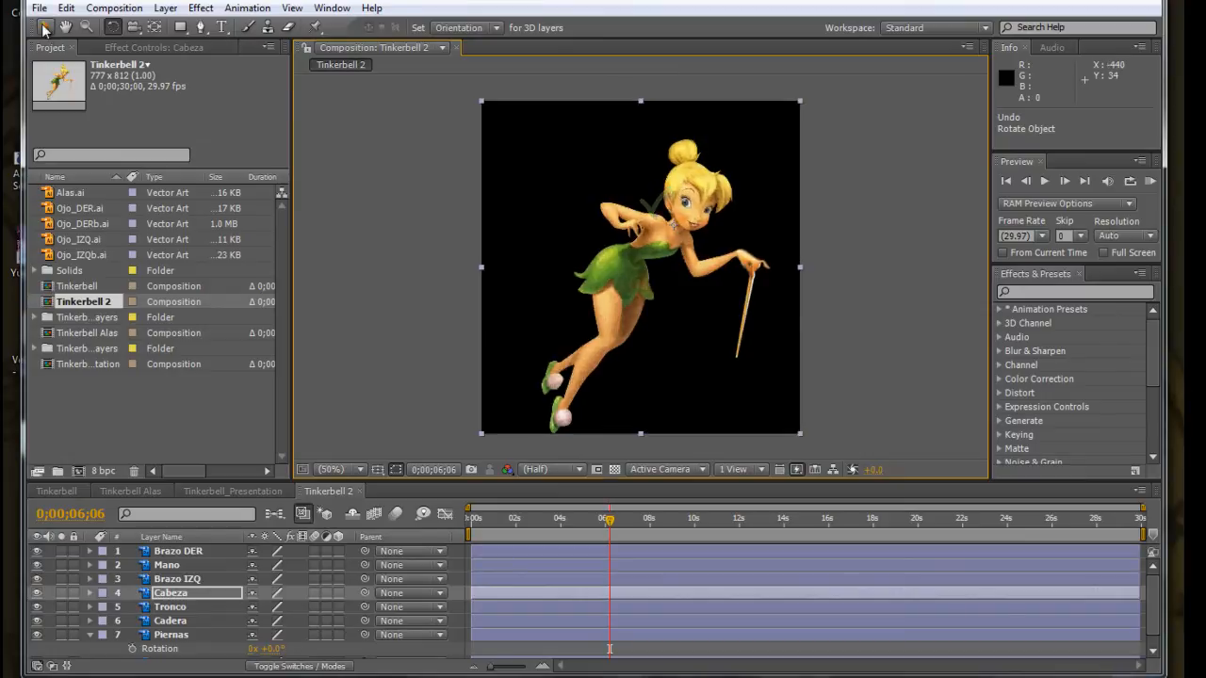
# Try moving the Brazo IZQ layer's centre point toward the shoulder with the Selection tool, and undo the move.
pyautogui.click(45, 27)
pyautogui.click(177, 580)
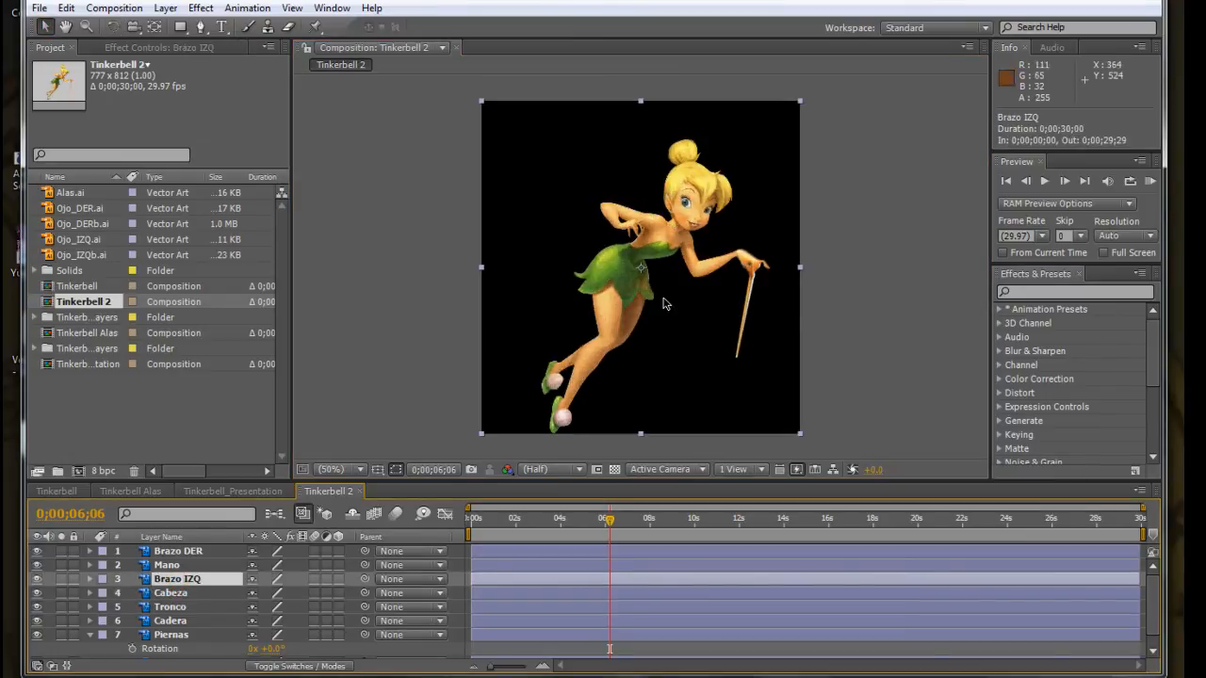
pyautogui.hotkey('ctrl', 'z')
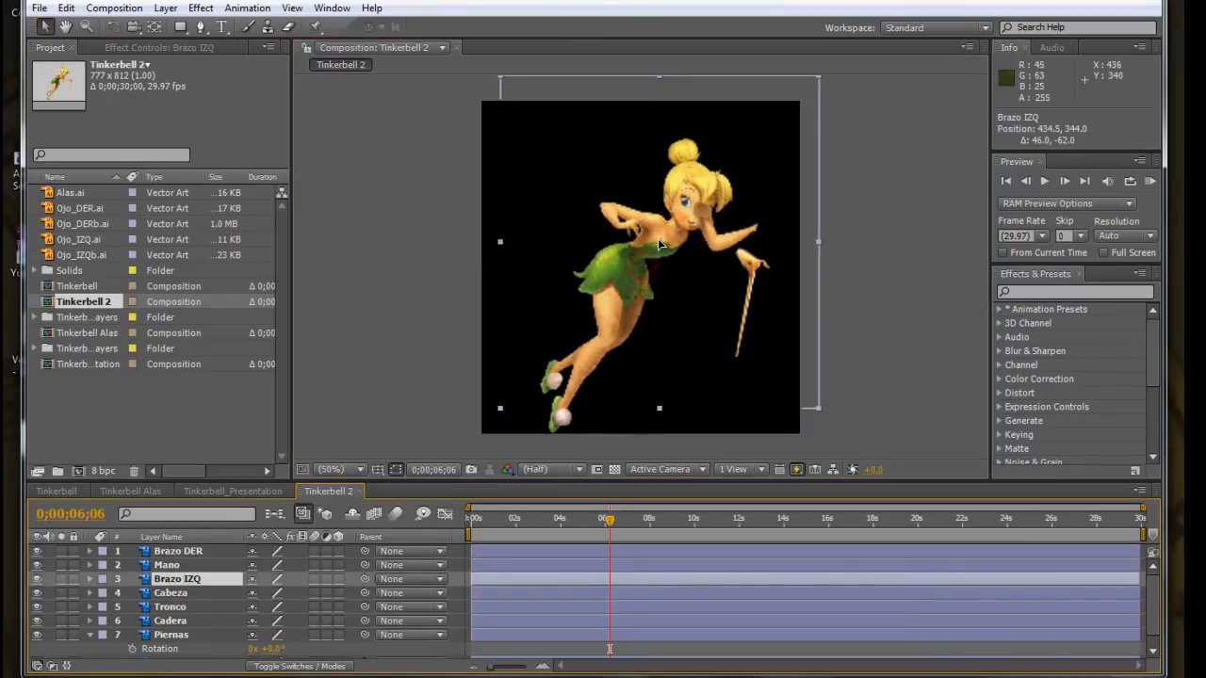
pyautogui.hotkey('ctrl', 'z')
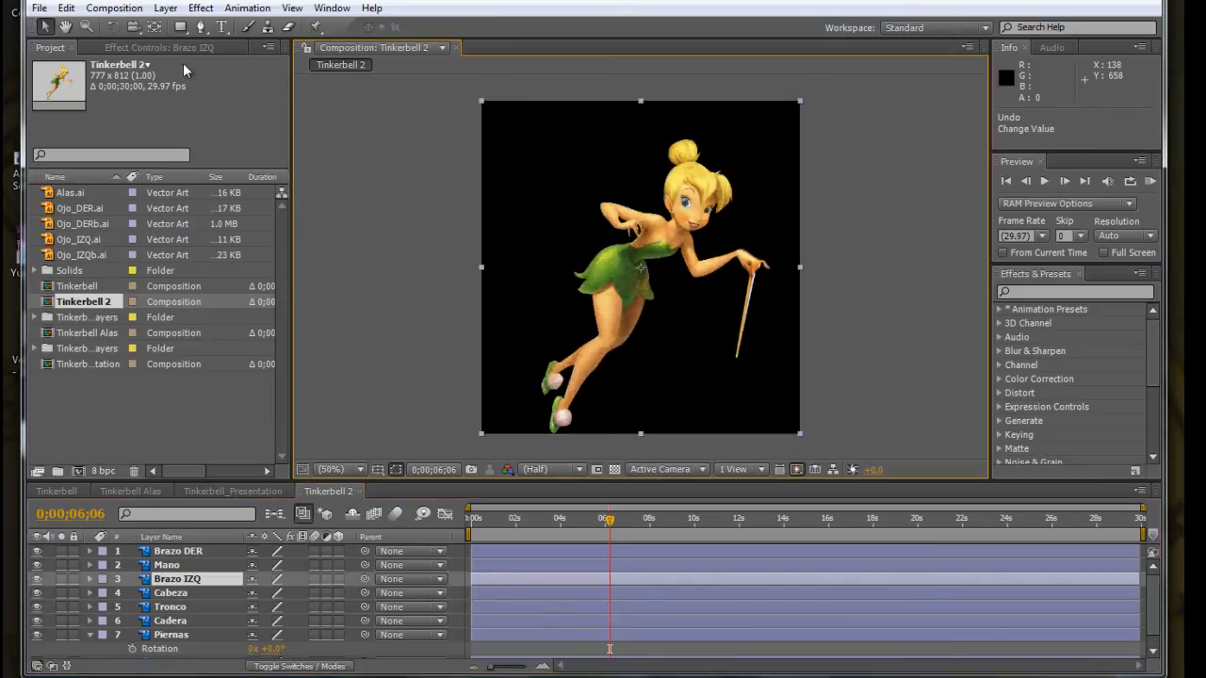
# Move the Brazo IZQ anchor point to the shoulder, about 102 px right and 60 px up, with the Pan Behind tool.
pyautogui.click(156, 29)
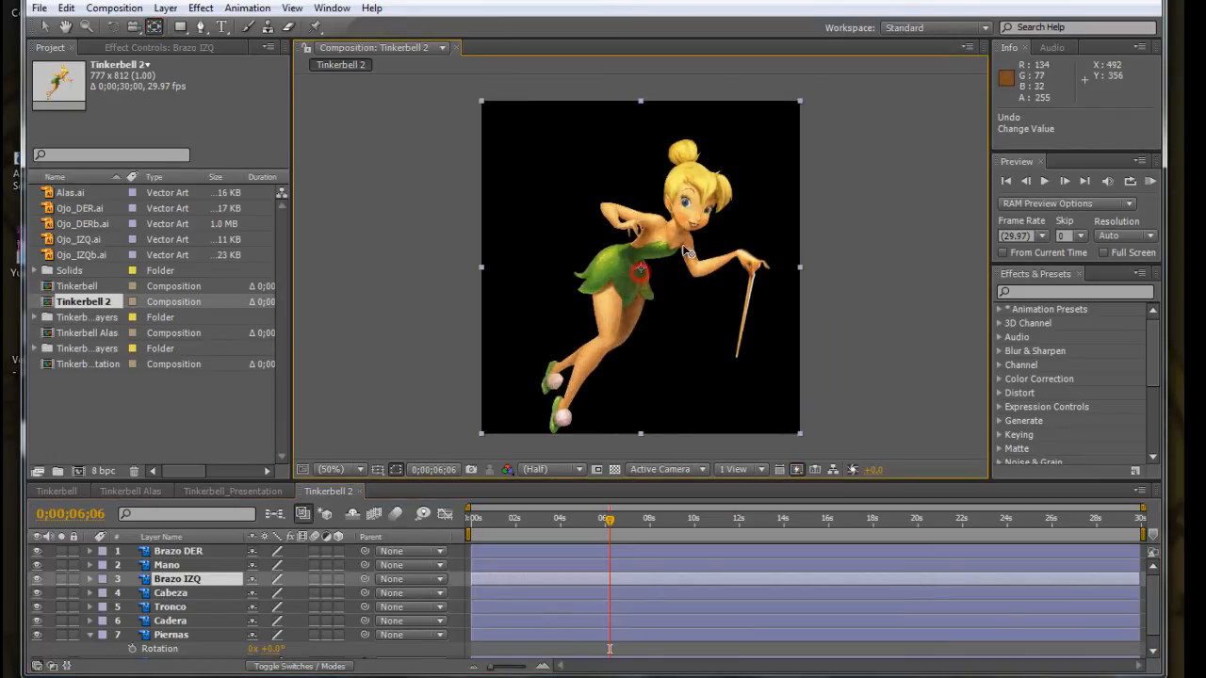
pyautogui.moveTo(675, 251); pyautogui.dragTo(692, 245)
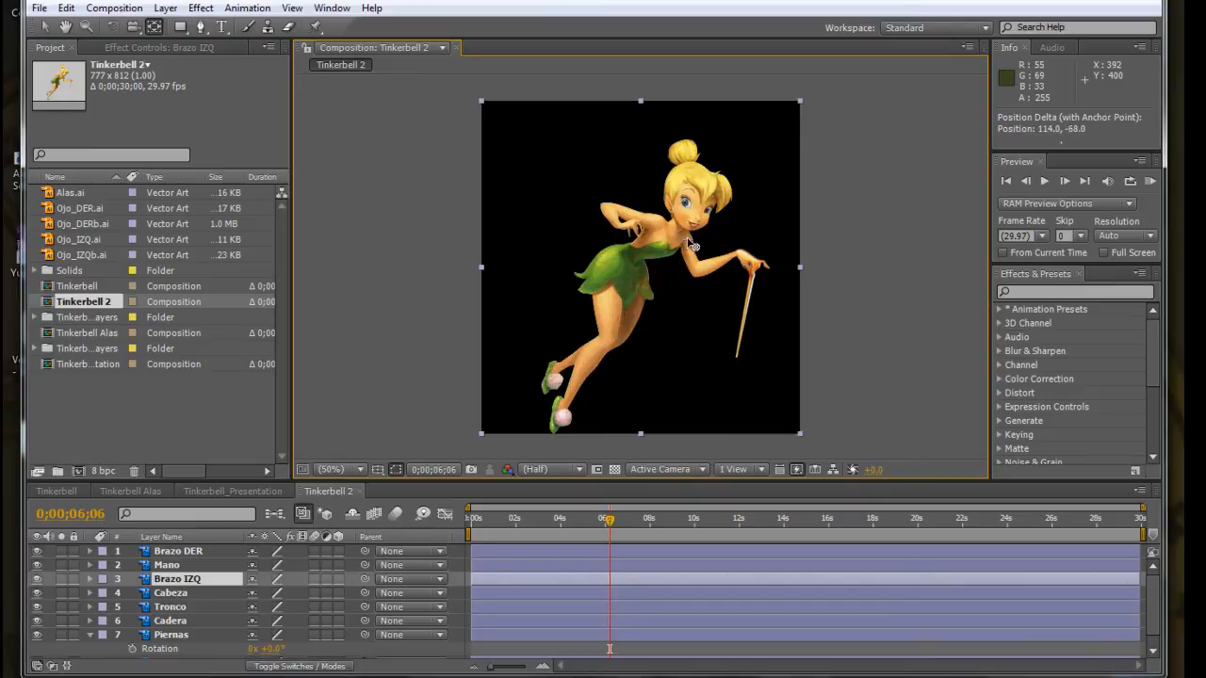
pyautogui.press('Return')
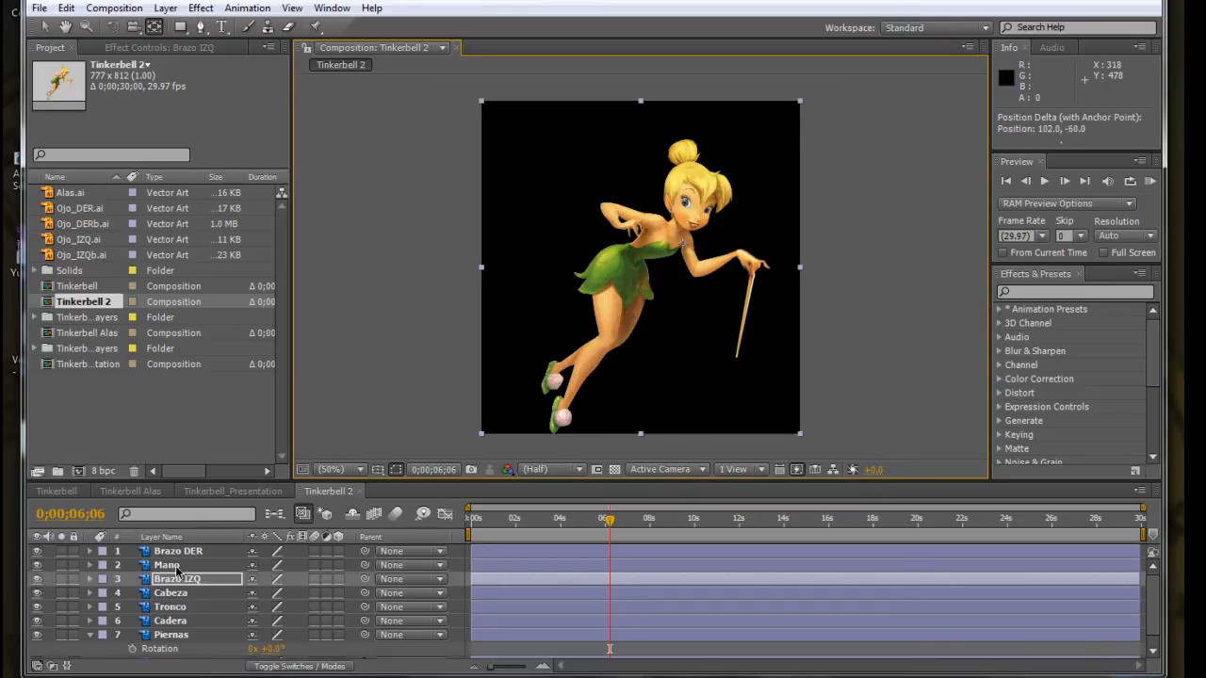
# Move the Mano layer's anchor point to the wrist, test-rotate the hand around it, and undo the rotation.
pyautogui.click(174, 565)
pyautogui.moveTo(645, 273); pyautogui.dragTo(829, 240)
pyautogui.press('Return')
pyautogui.click(112, 27)
pyautogui.hotkey('ctrl', 'z')
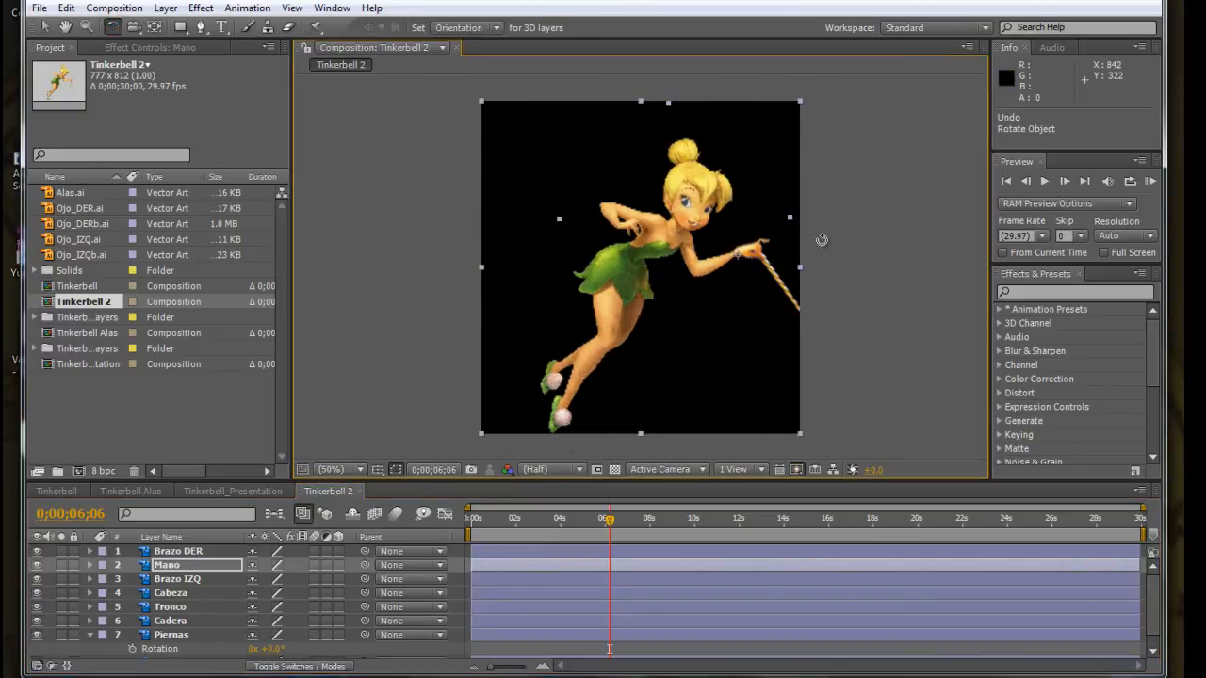
# Move the Brazo DER layer's anchor point to the shoulder with the Pan Behind tool, test-rotate the arm around it, and undo the rotation.
pyautogui.click(43, 26)
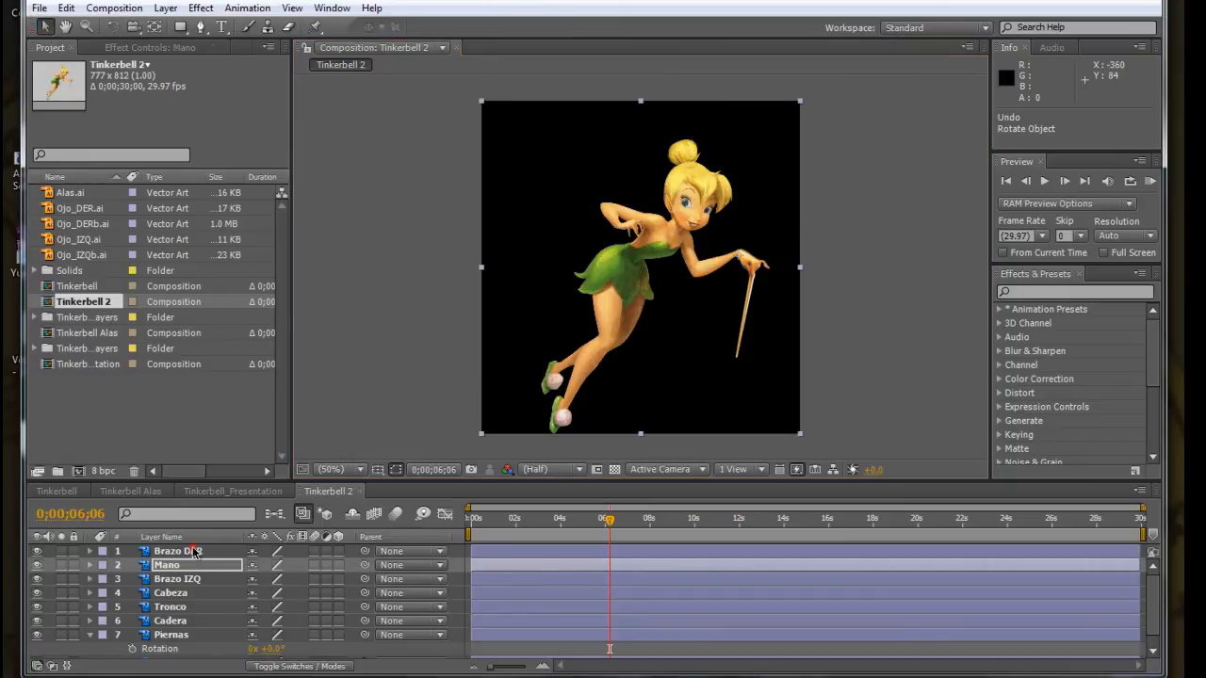
pyautogui.click(191, 552)
pyautogui.click(154, 27)
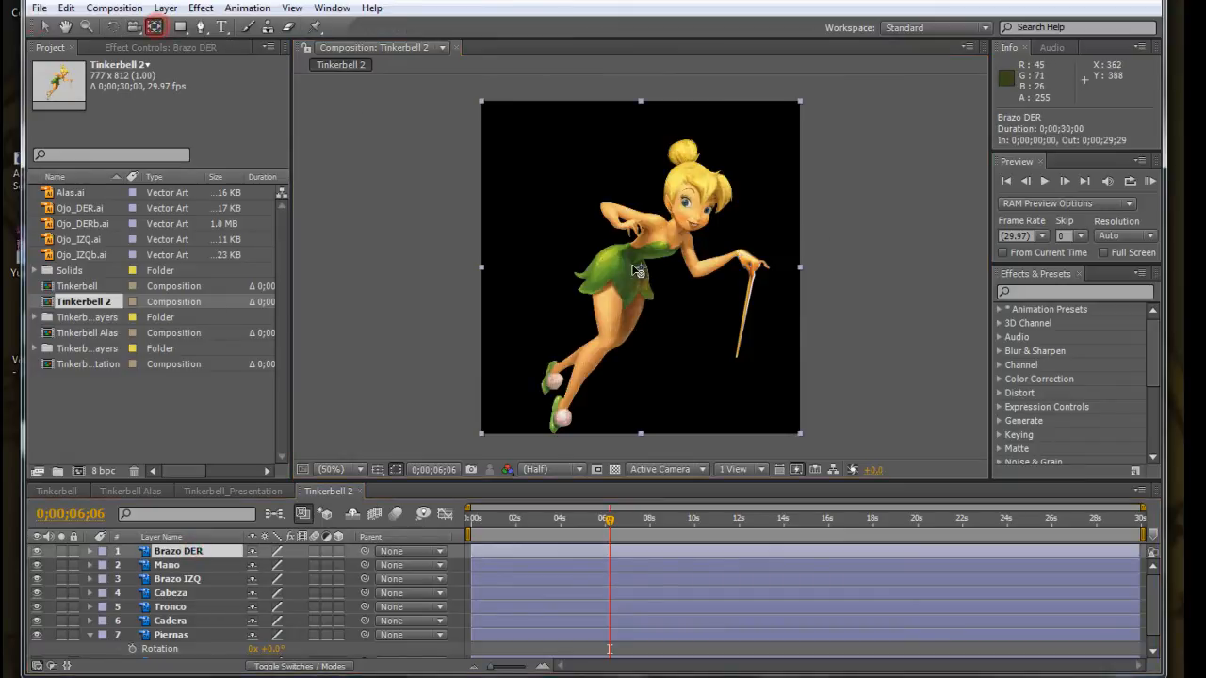
pyautogui.moveTo(644, 255); pyautogui.dragTo(704, 179)
pyautogui.click(112, 26)
pyautogui.hotkey('ctrl', 'z')
pyautogui.click(45, 26)
pyautogui.click(45, 26)
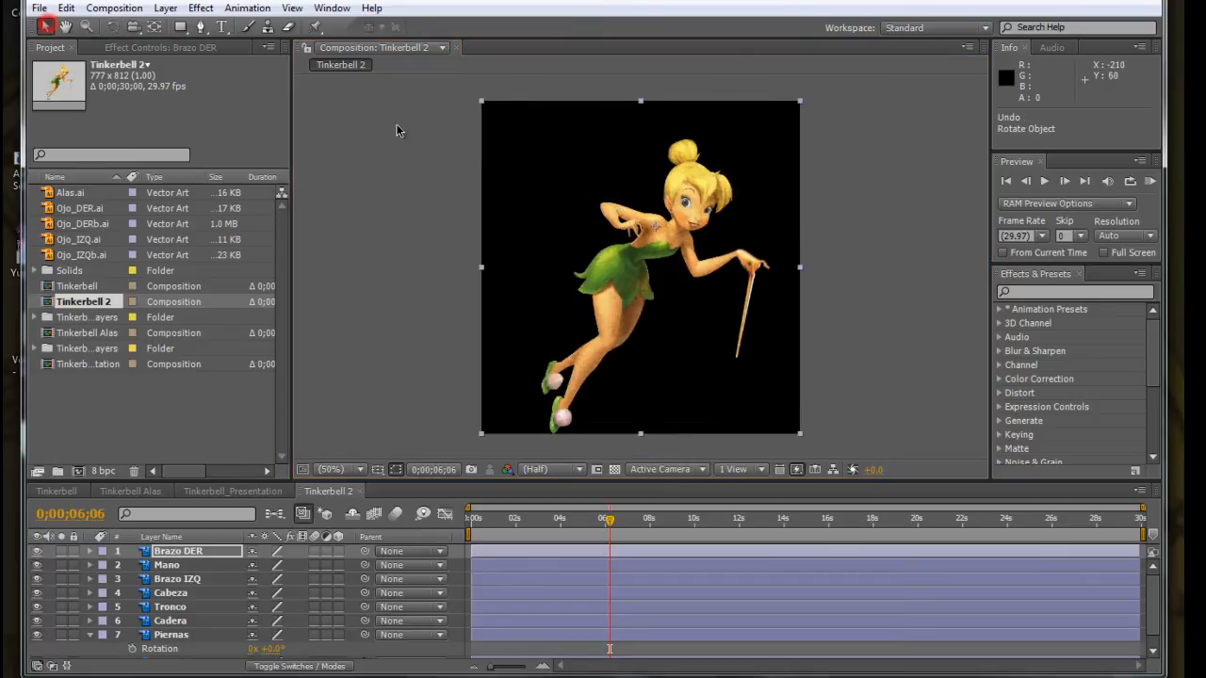
# Close the Tinkerbell 2 composition and delete it from the project, confirming the deletion.
pyautogui.click(361, 492)
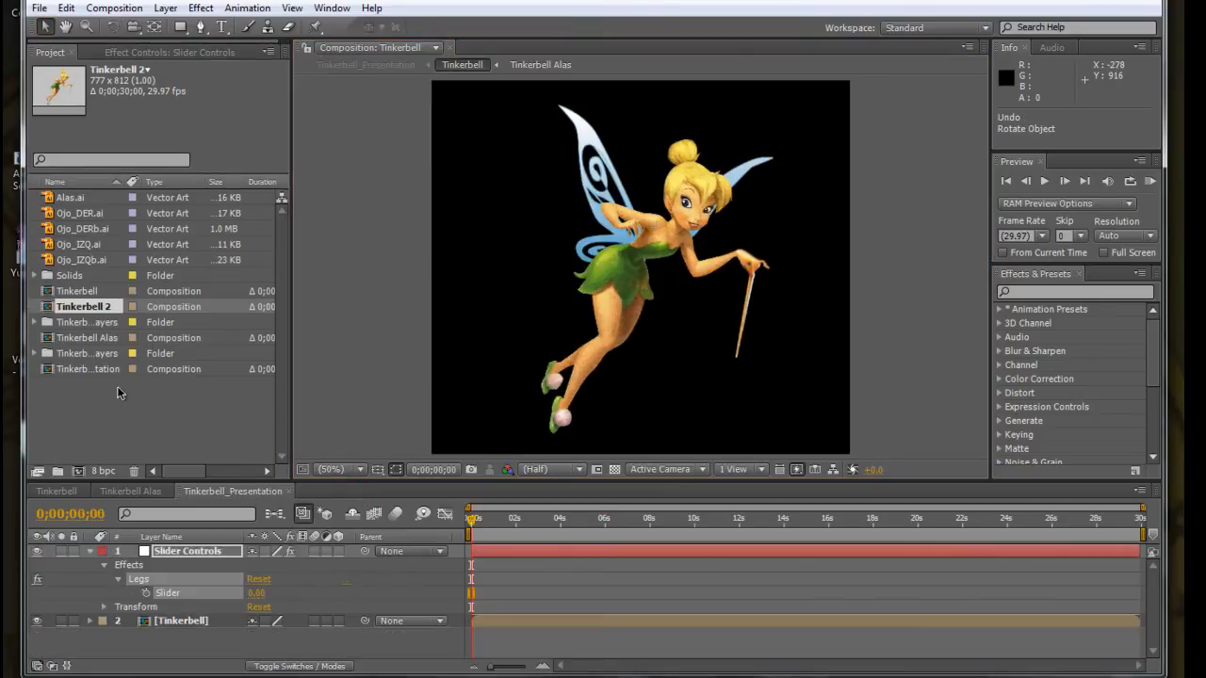
pyautogui.click(103, 413)
pyautogui.click(55, 308)
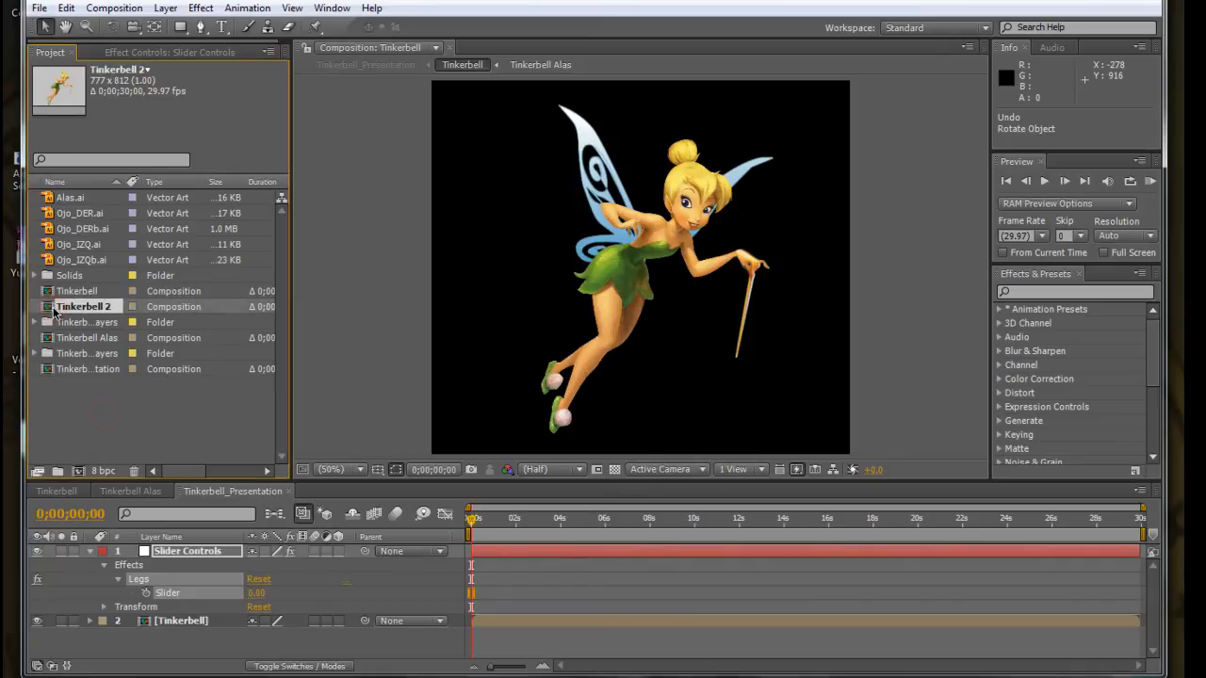
pyautogui.press('Delete')
pyautogui.click(713, 388)
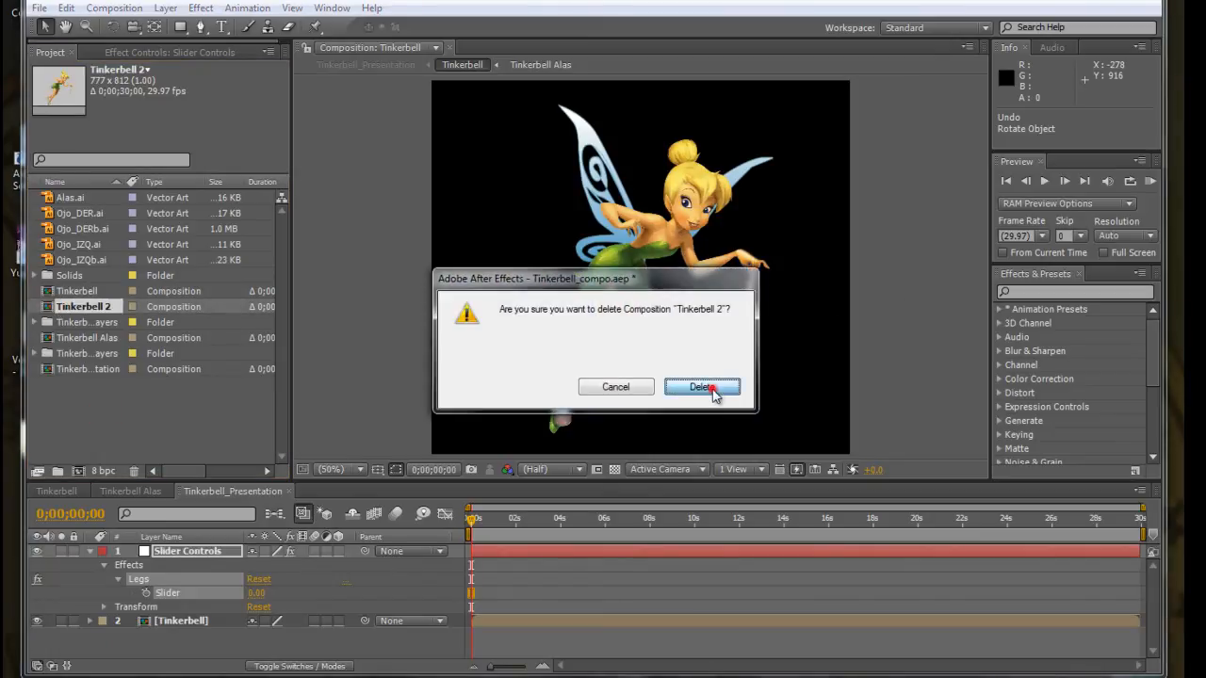
pyautogui.click(121, 385)
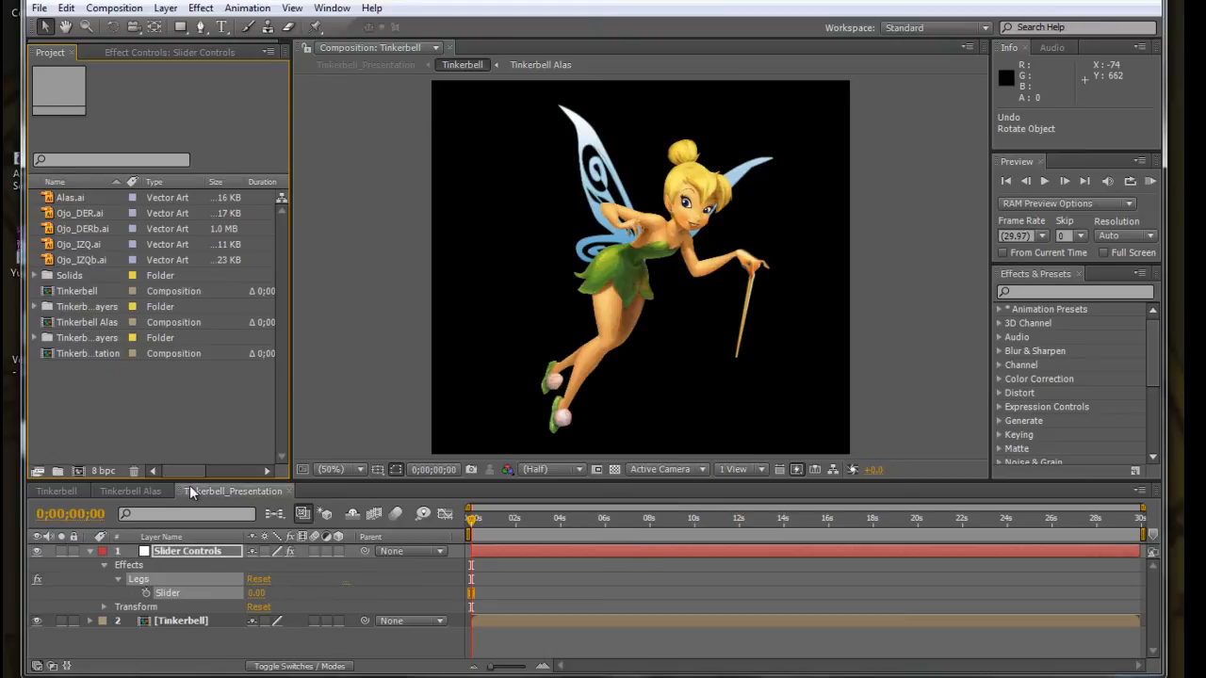
# Open the Tinkerbell composition, enlarge the timeline, and check the anchor points of Cabeza, Brazo DER, Mano, Brazo IZQ and Tronco.
pyautogui.click(128, 491)
pyautogui.click(54, 491)
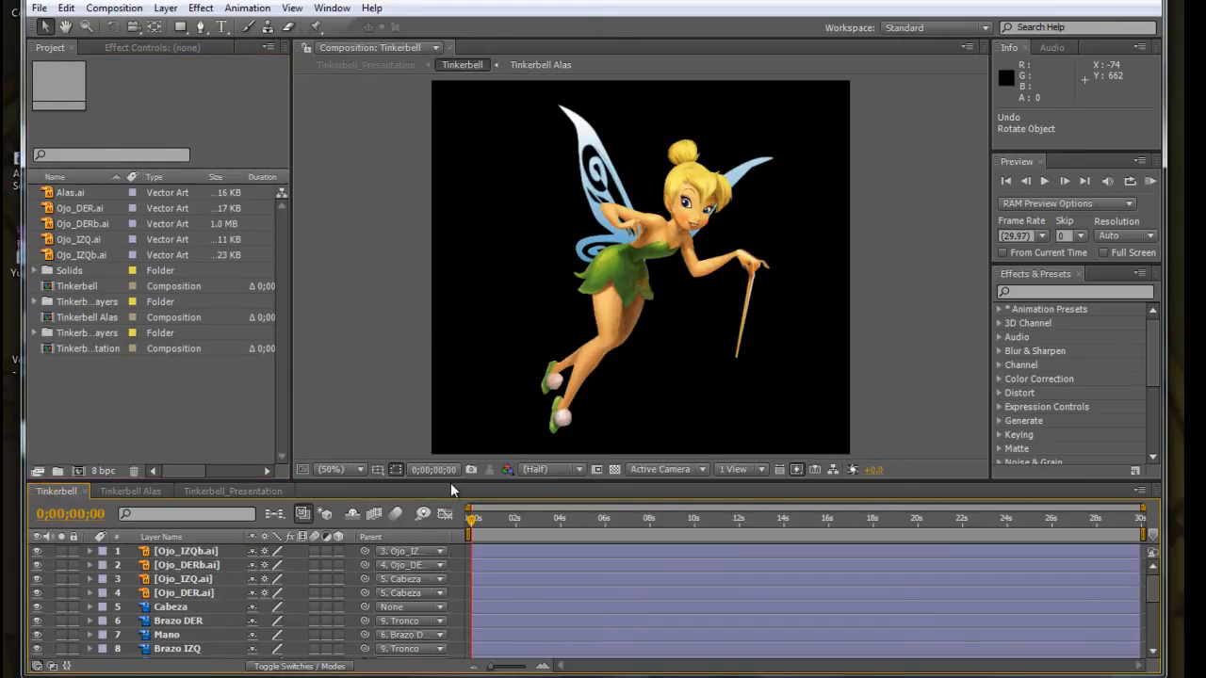
pyautogui.moveTo(453, 481); pyautogui.dragTo(452, 451)
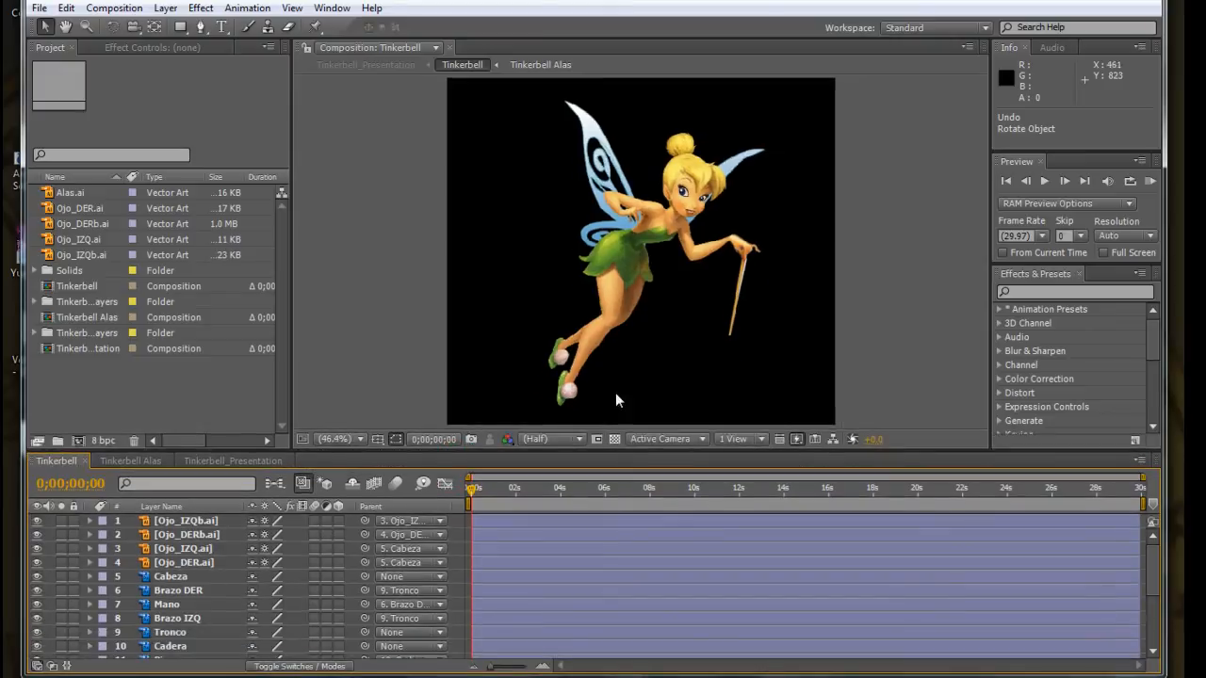
pyautogui.click(177, 577)
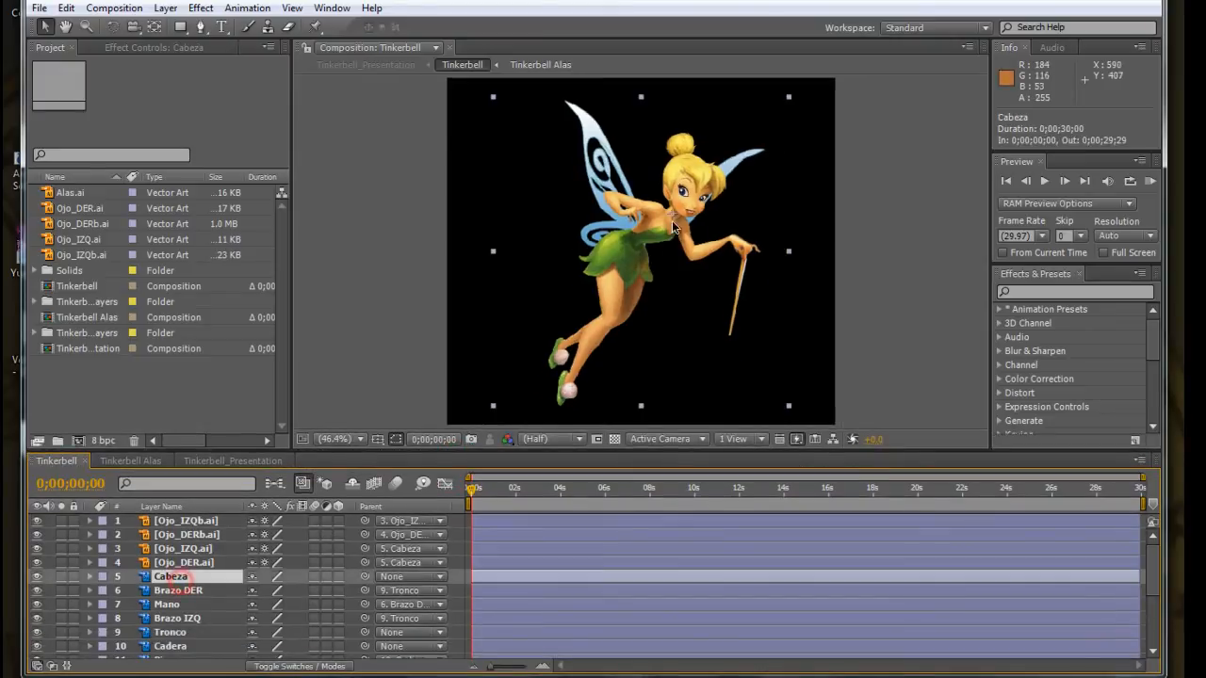
pyautogui.click(163, 592)
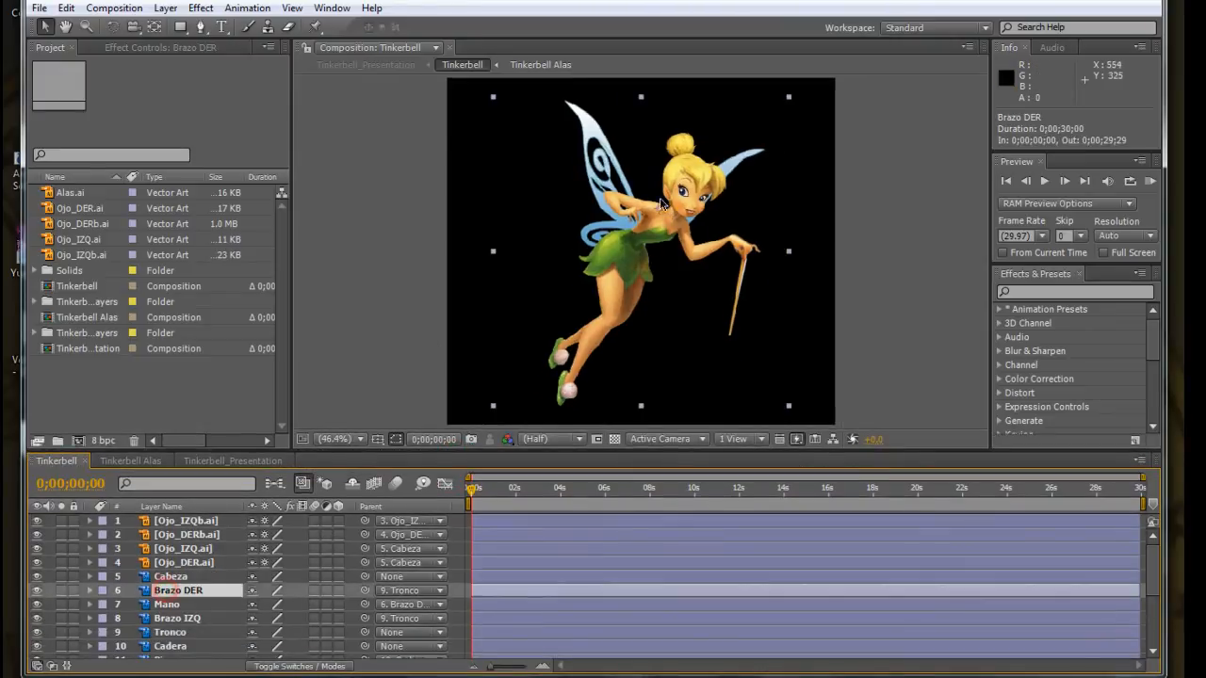
pyautogui.click(169, 605)
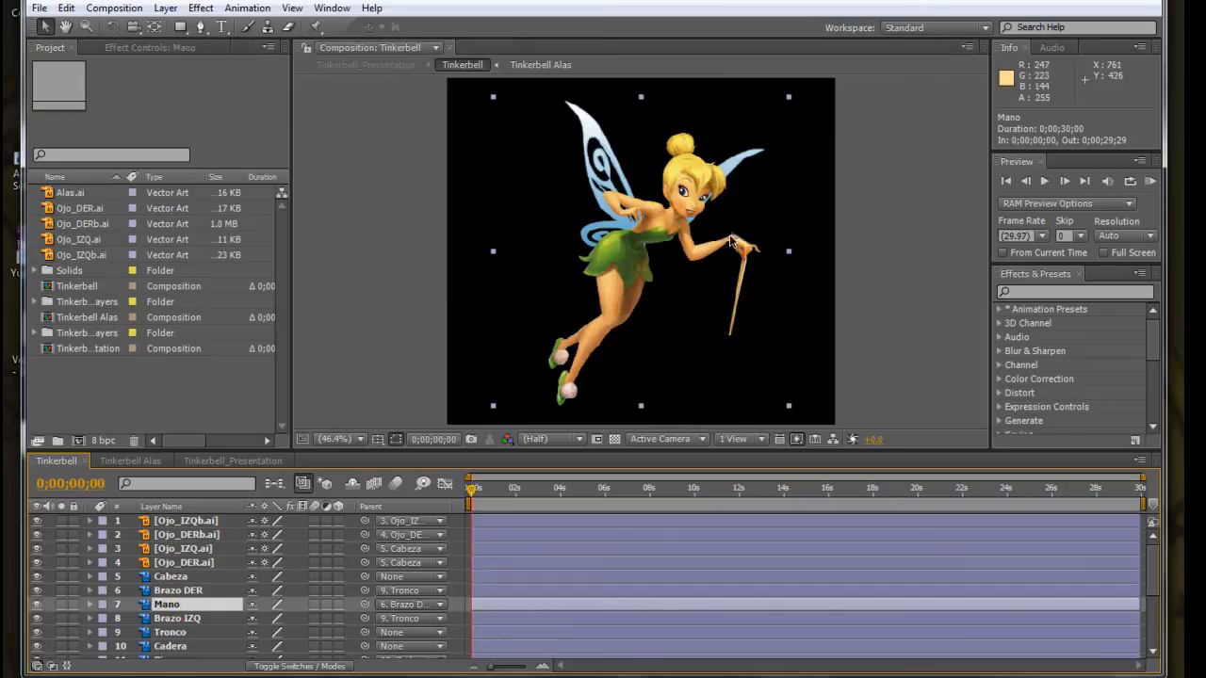
pyautogui.click(162, 620)
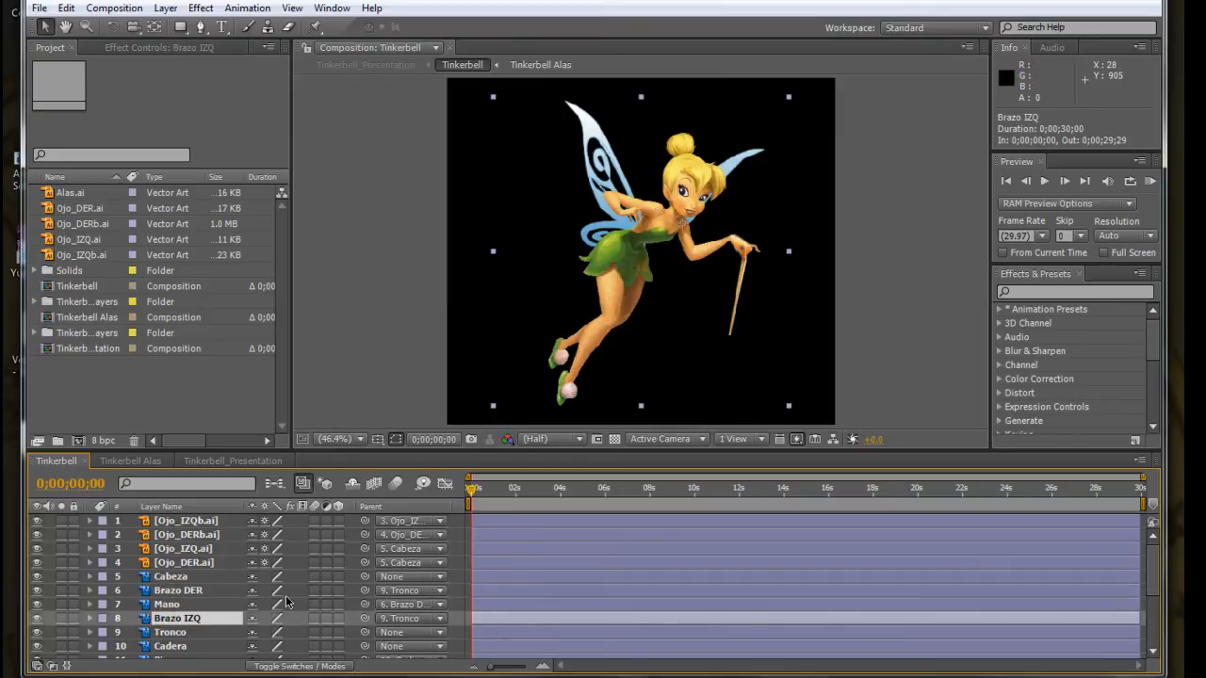
pyautogui.click(169, 633)
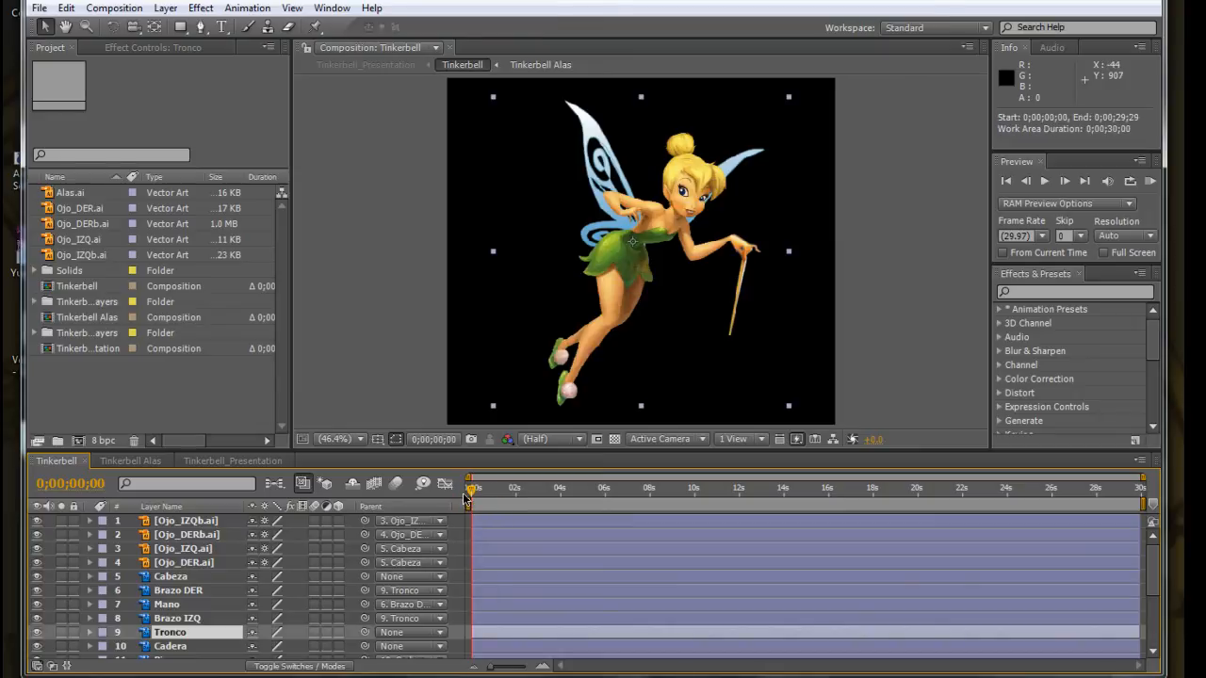
# Widen the Parent column and review the parent assignments of the eye and body-part layers down to Piernas.
pyautogui.moveTo(481, 501); pyautogui.dragTo(527, 496)
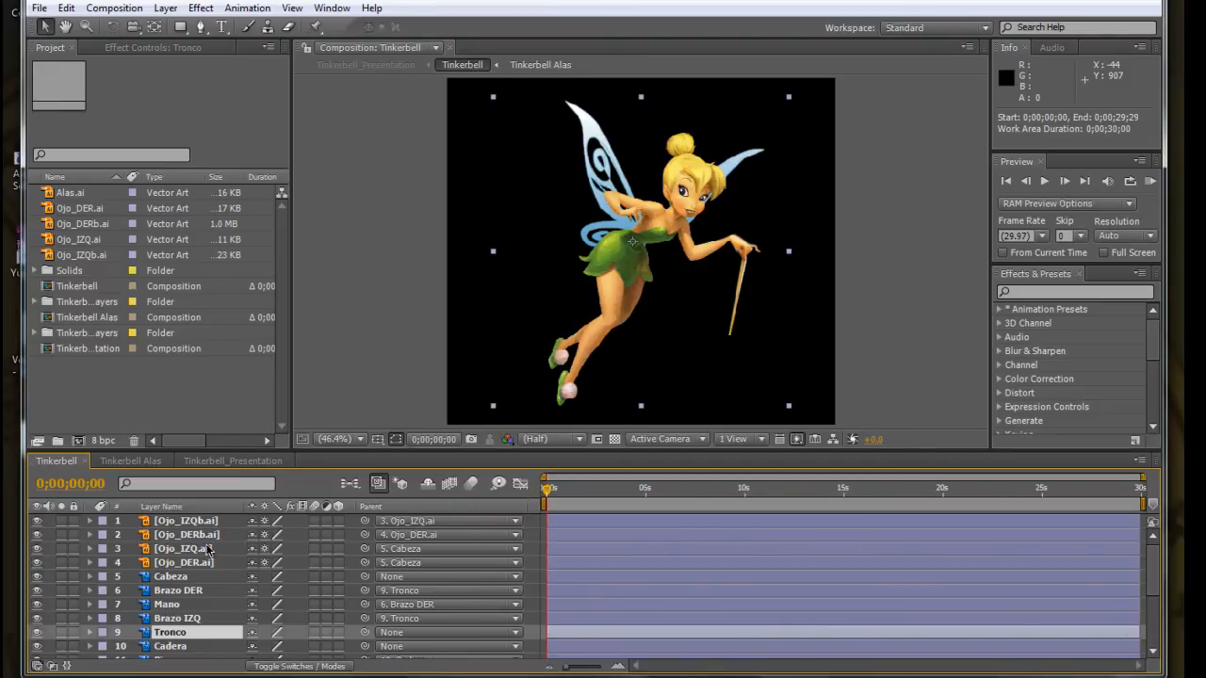
pyautogui.click(187, 522)
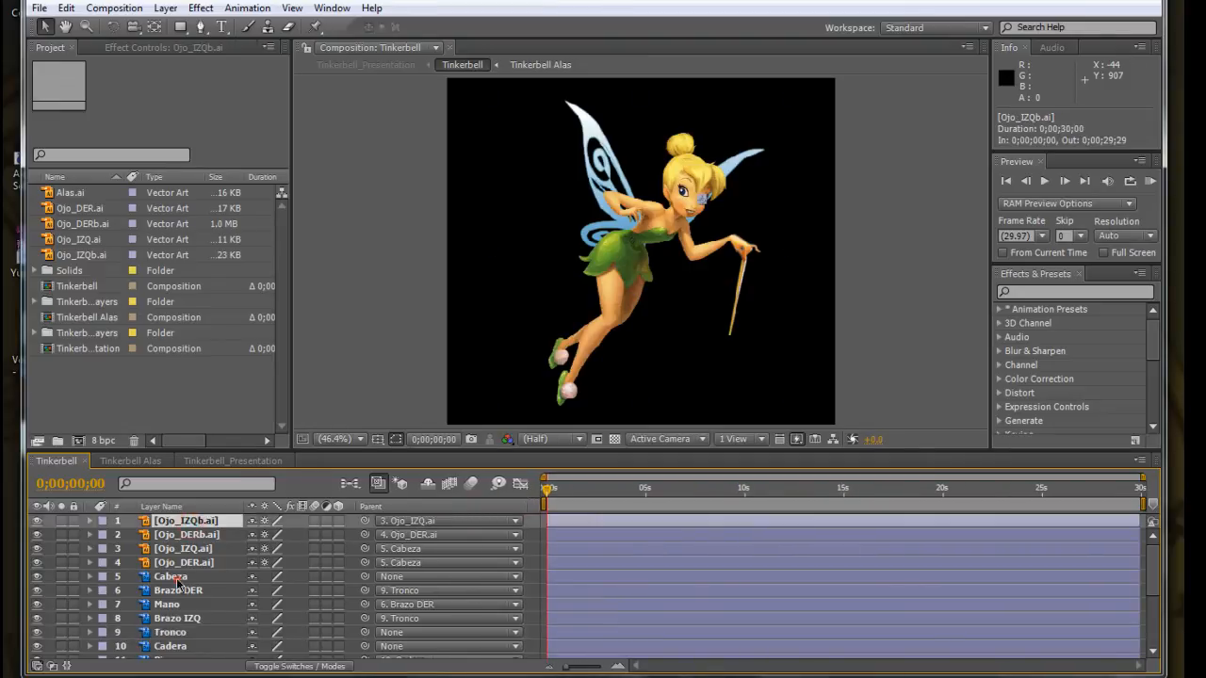
pyautogui.click(174, 575)
pyautogui.moveTo(1150, 567)
pyautogui.mouseDown()
pyautogui.moveTo(1157, 605)
pyautogui.moveTo(1153, 588)
pyautogui.mouseUp()
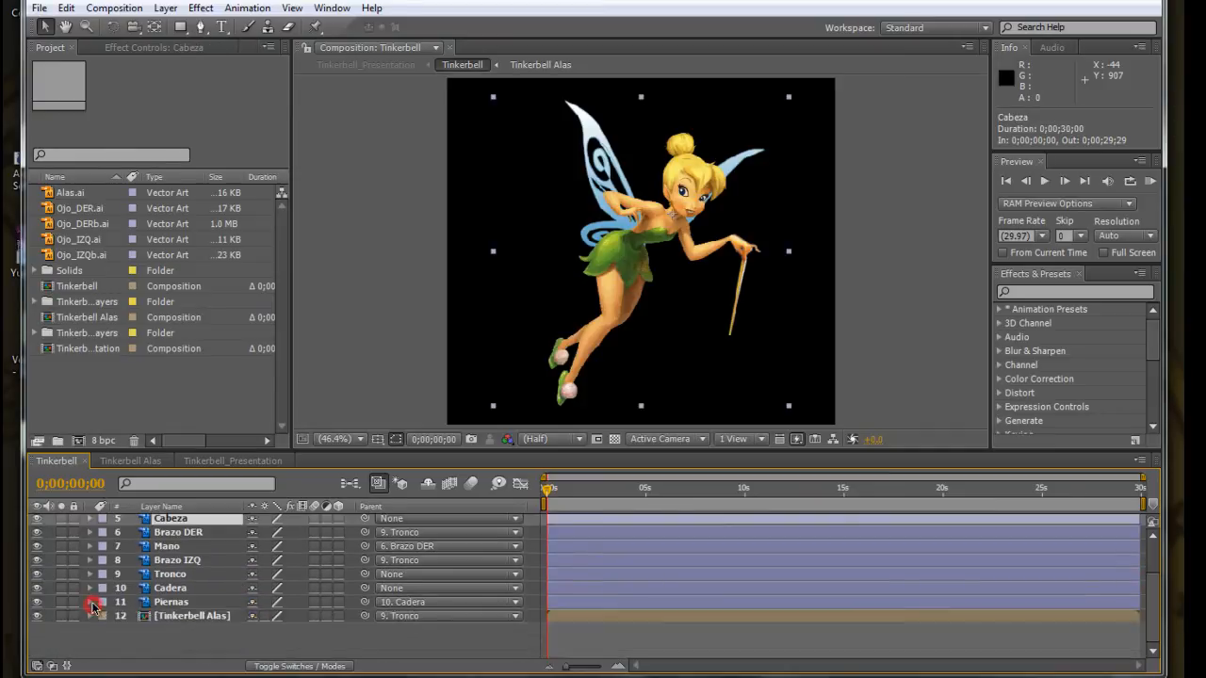
pyautogui.click(92, 603)
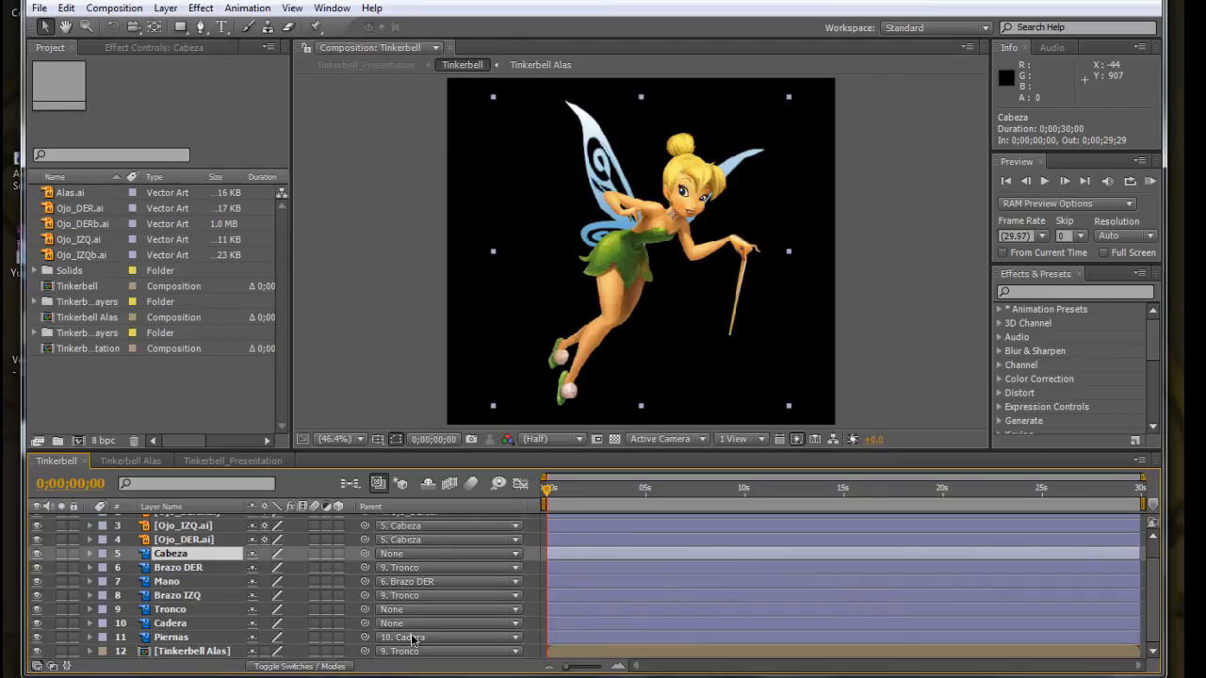
# Parent the Piernas layer to Cadera with the pick whip.
pyautogui.click(173, 638)
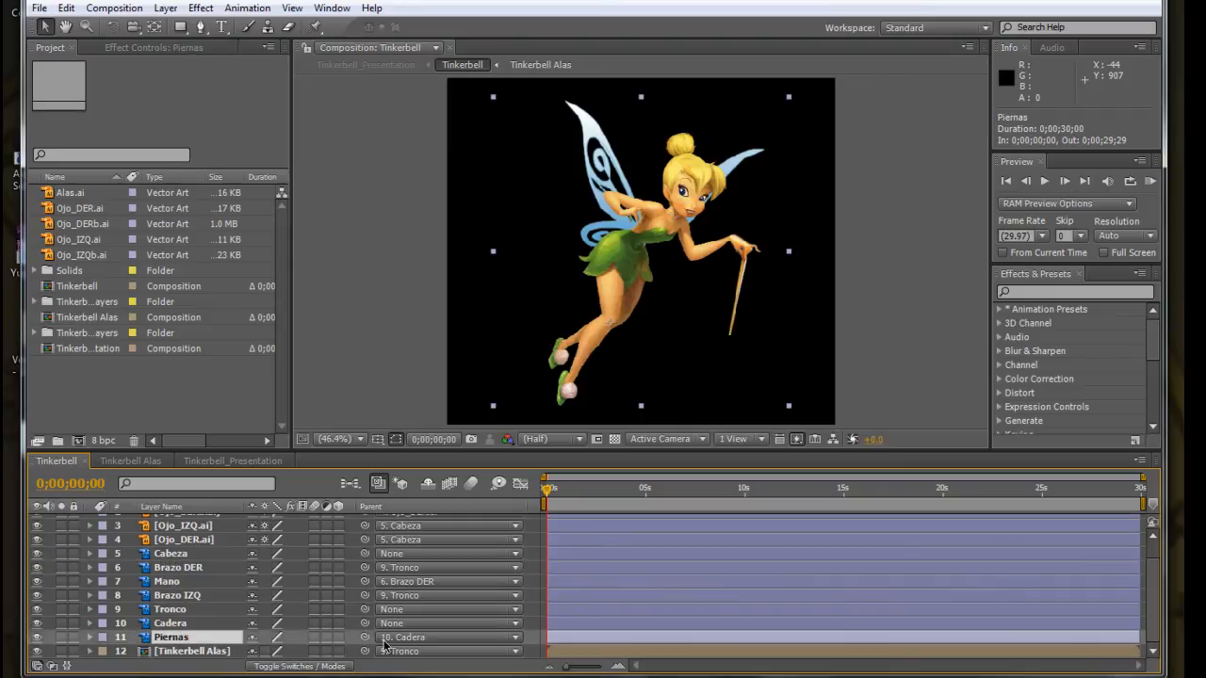
pyautogui.moveTo(365, 641); pyautogui.dragTo(174, 626)
pyautogui.moveTo(297, 632); pyautogui.dragTo(311, 633)
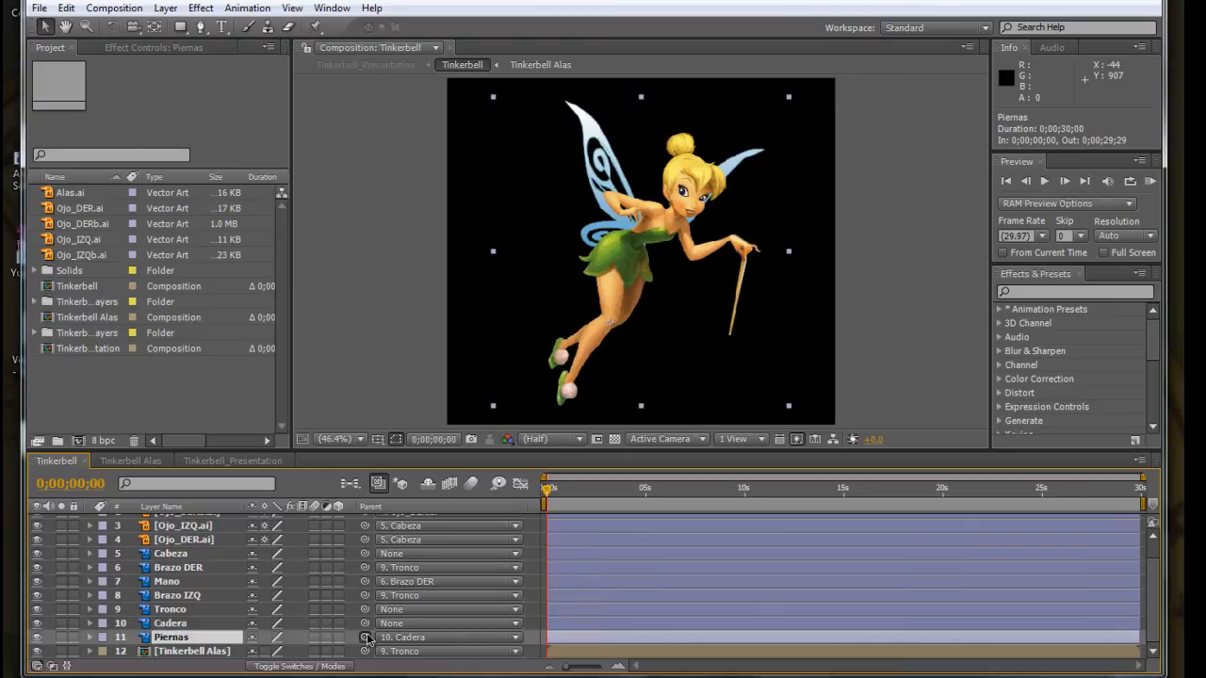
# Test-rotate the Cadera layer with its linked legs using the Rotation tool, and undo the rotation.
pyautogui.click(173, 626)
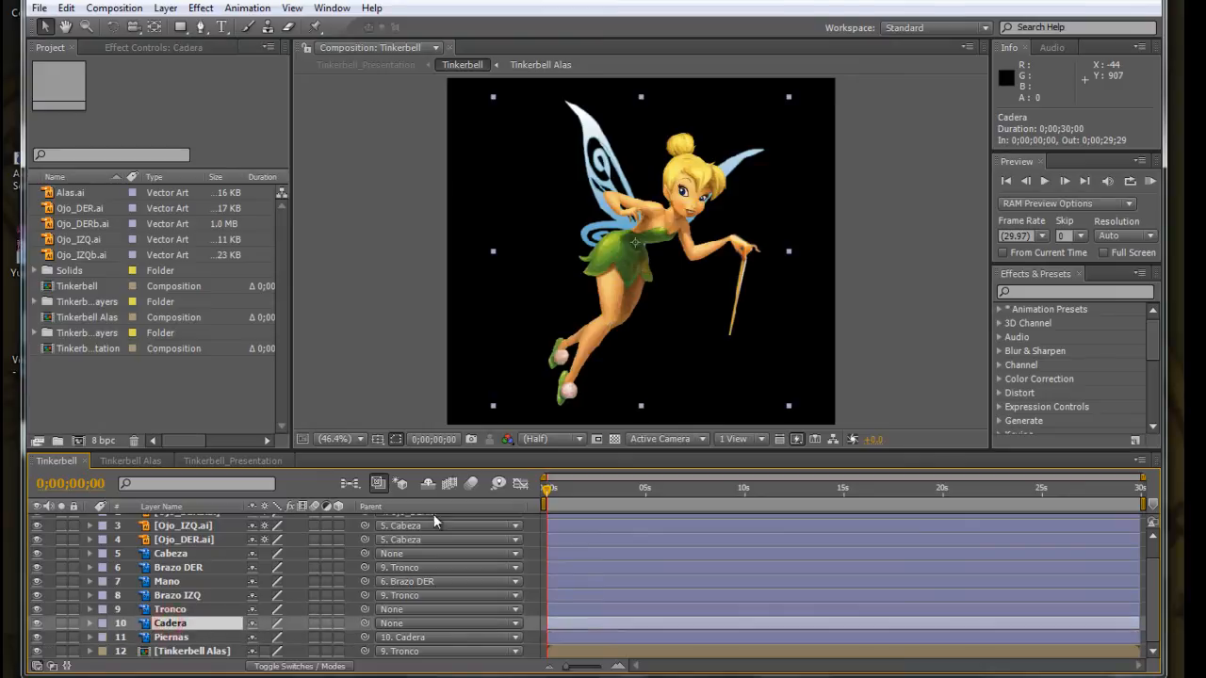
pyautogui.click(112, 26)
pyautogui.moveTo(662, 267)
pyautogui.mouseDown()
pyautogui.moveTo(682, 256)
pyautogui.moveTo(662, 268)
pyautogui.mouseUp()
pyautogui.hotkey('ctrl', 'z')
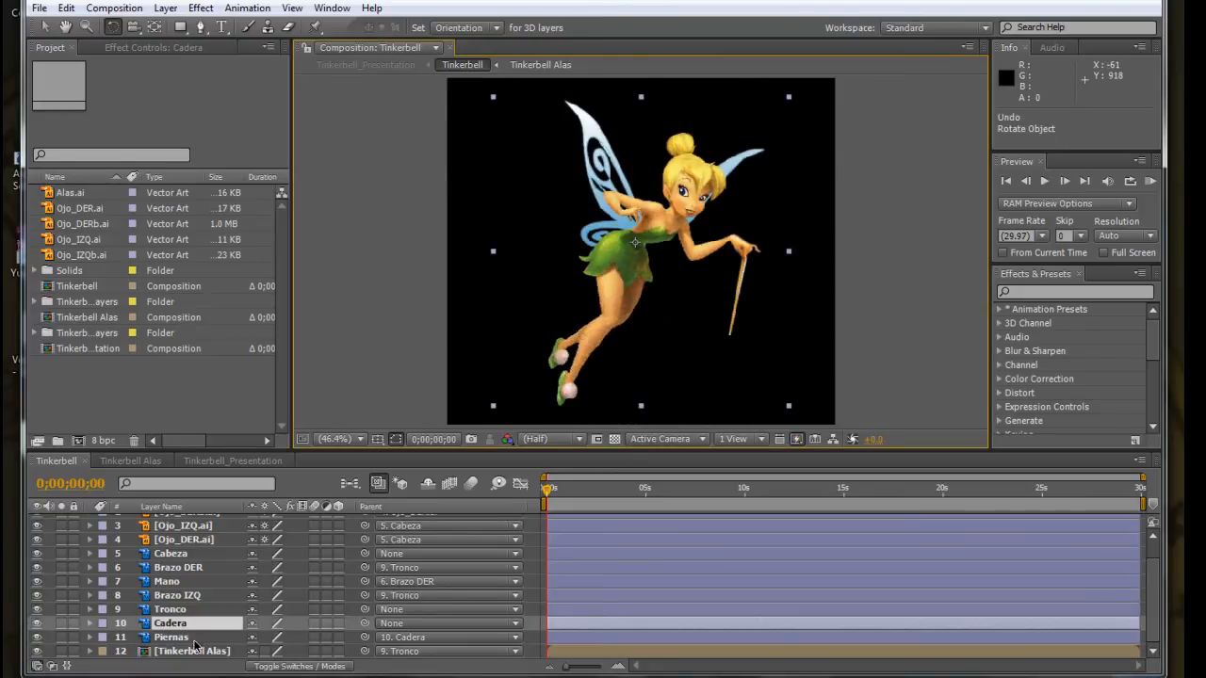
# Repeat the parent link from Piernas to Cadera and return to the Selection tool.
pyautogui.click(363, 638)
pyautogui.moveTo(276, 633); pyautogui.dragTo(178, 626)
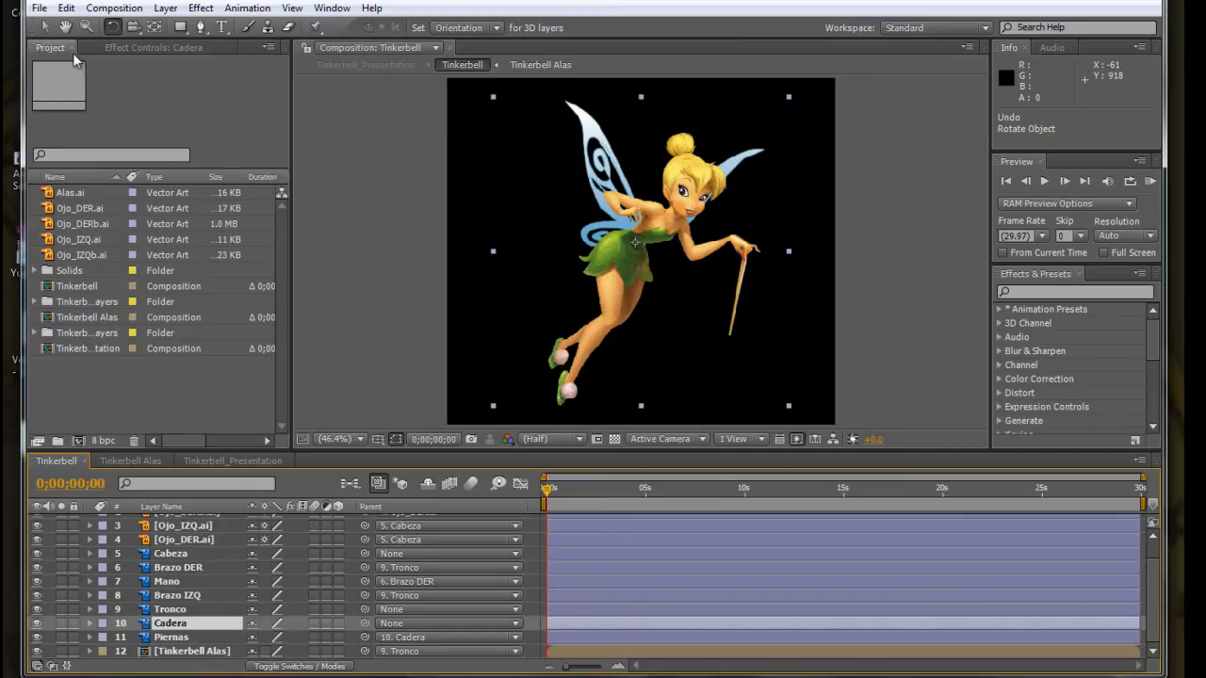
pyautogui.click(48, 29)
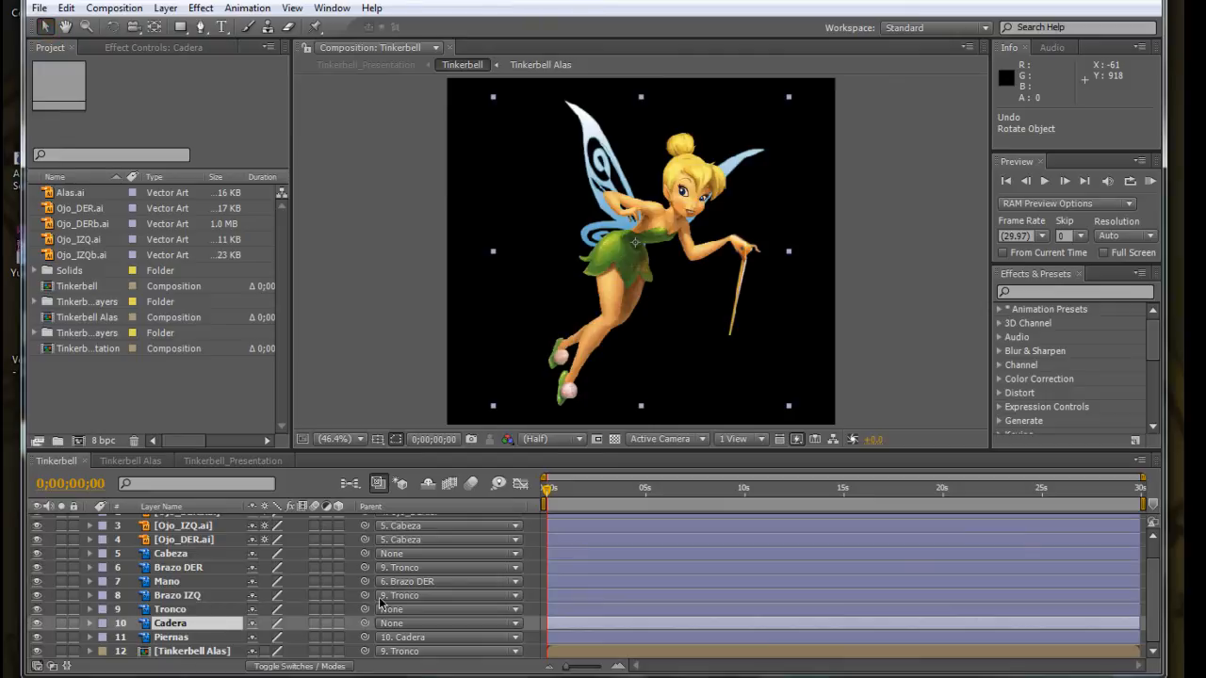
# Select the Brazo IZQ and Brazo DER layers together and parent both to Tronco with the pick whip.
pyautogui.click(170, 595)
pyautogui.keyDown('ctrl'); pyautogui.click(184, 568); pyautogui.keyUp('ctrl')
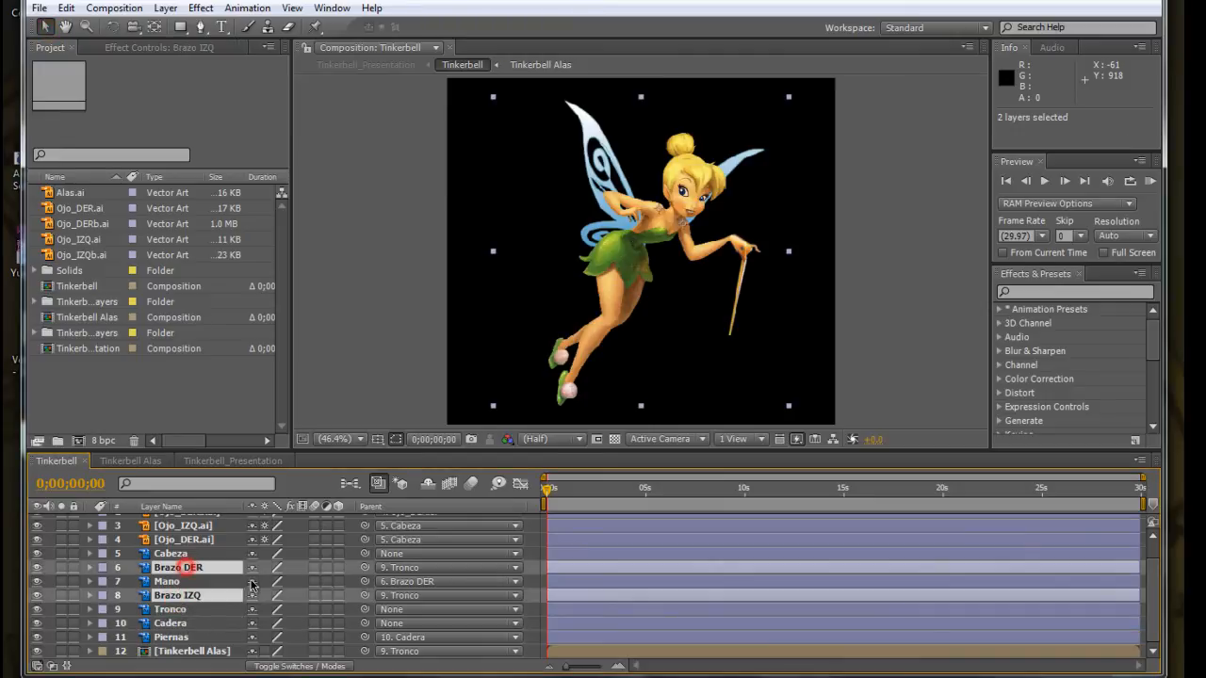
pyautogui.moveTo(366, 568); pyautogui.dragTo(162, 613)
# Test-rotate the Tronco layer with its linked arms, undo the rotation, and return to the Selection tool.
pyautogui.click(162, 613)
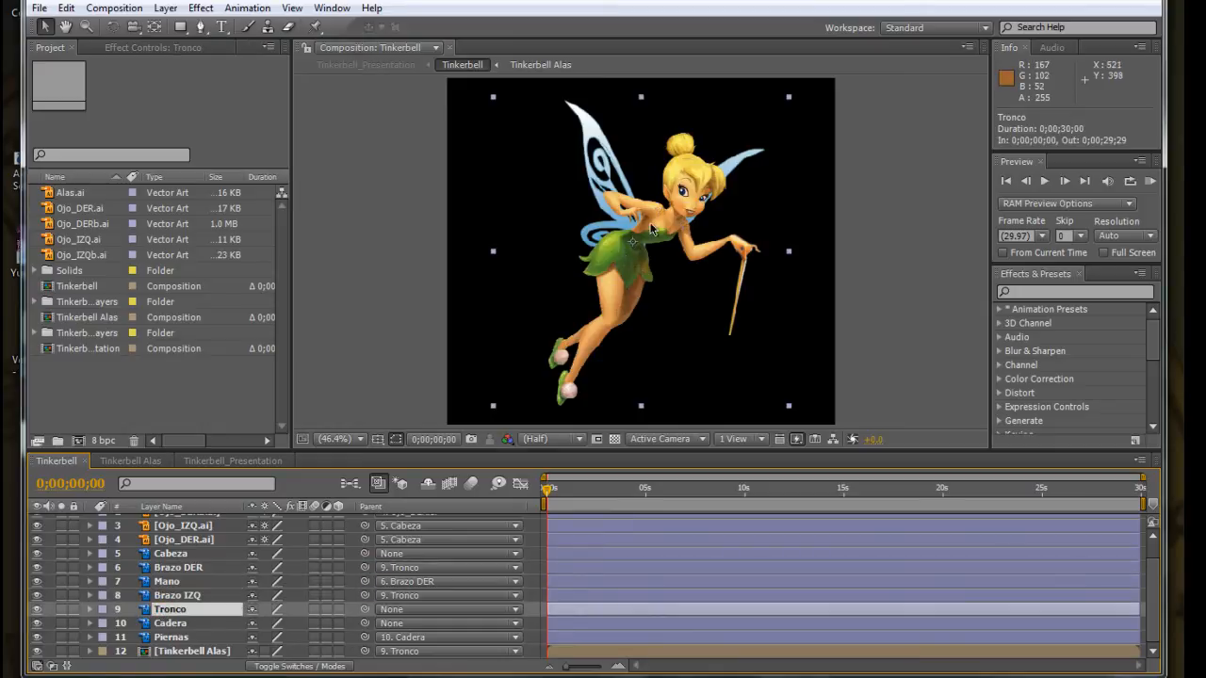
pyautogui.click(112, 26)
pyautogui.moveTo(662, 233); pyautogui.dragTo(685, 201)
pyautogui.hotkey('ctrl', 'z')
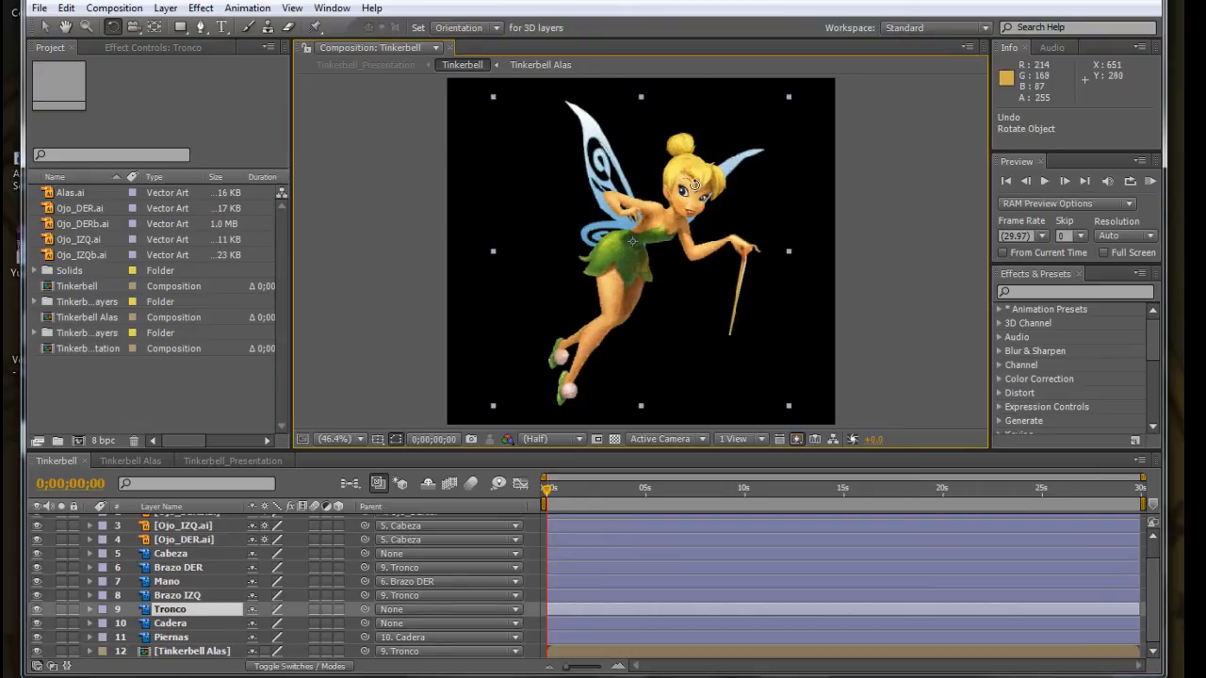
pyautogui.click(46, 27)
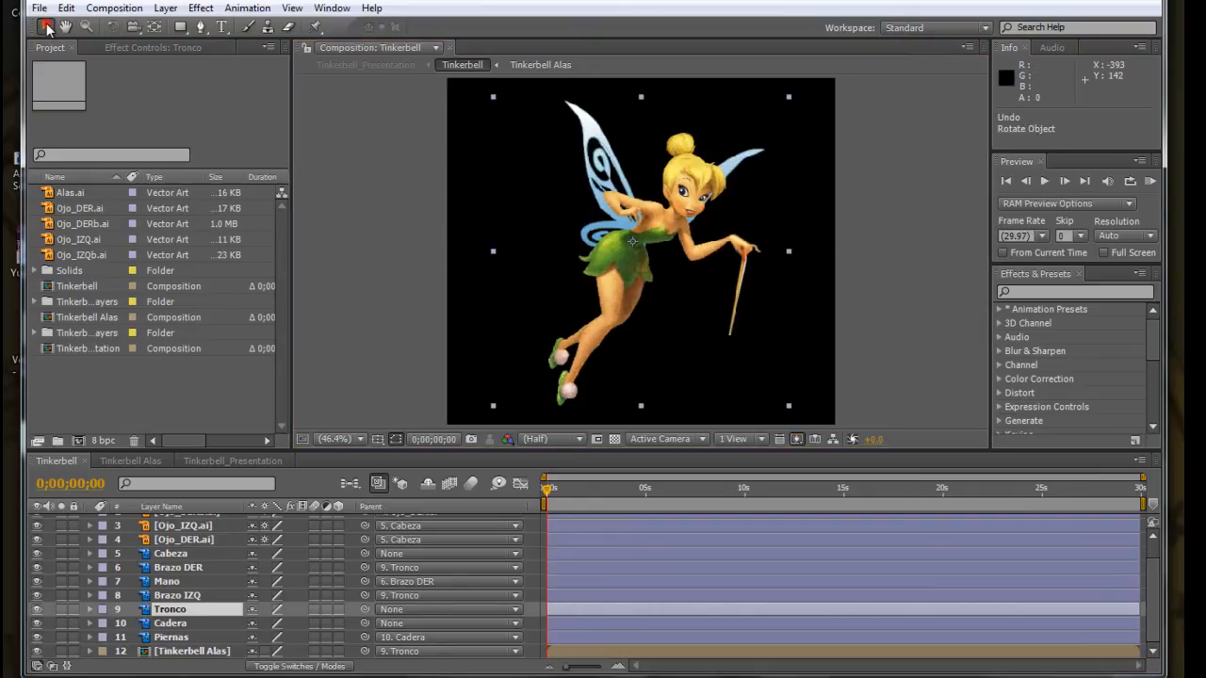
# Parent the Cabeza layer to Tronco, test-rotate the torso with the head attached, and undo the rotation.
pyautogui.click(175, 556)
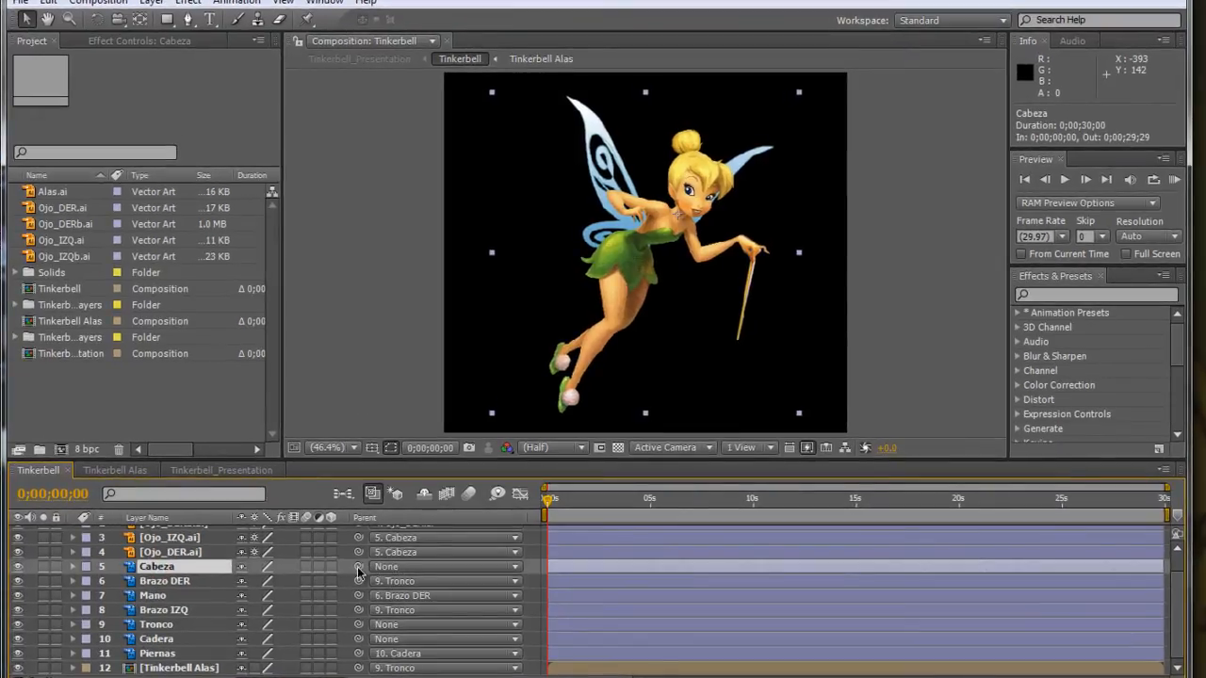
pyautogui.moveTo(358, 567)
pyautogui.mouseDown()
pyautogui.moveTo(203, 603)
pyautogui.moveTo(156, 627)
pyautogui.moveTo(379, 556)
pyautogui.mouseUp()
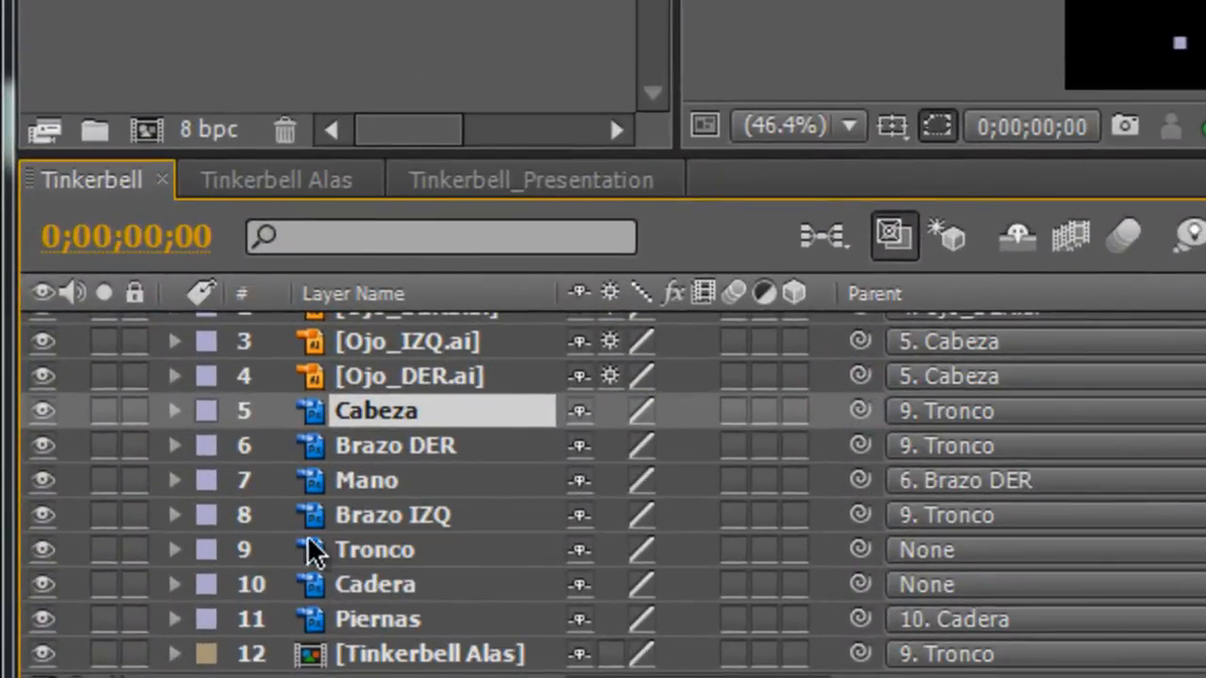
pyautogui.click(390, 554)
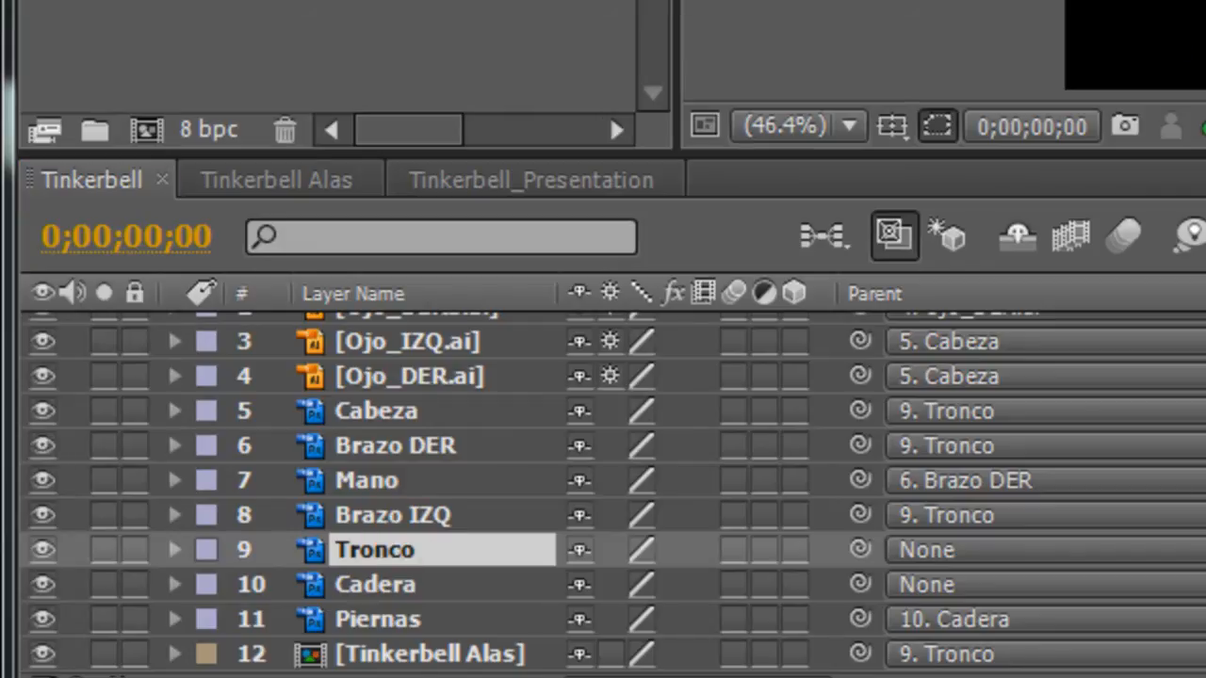
pyautogui.moveTo(743, 239)
pyautogui.mouseDown()
pyautogui.moveTo(729, 192)
pyautogui.moveTo(761, 215)
pyautogui.moveTo(740, 226)
pyautogui.moveTo(722, 188)
pyautogui.moveTo(748, 218)
pyautogui.mouseUp()
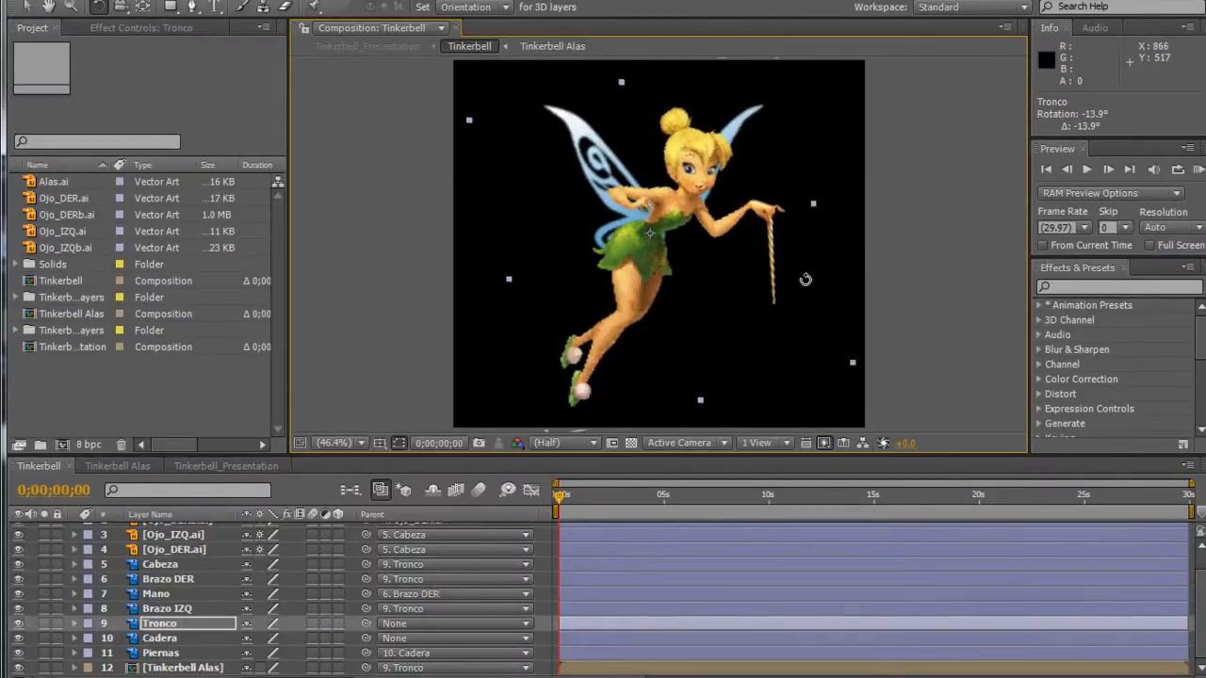
pyautogui.hotkey('ctrl', 'z')
# Save the project under its existing file name.
pyautogui.click(27, 5)
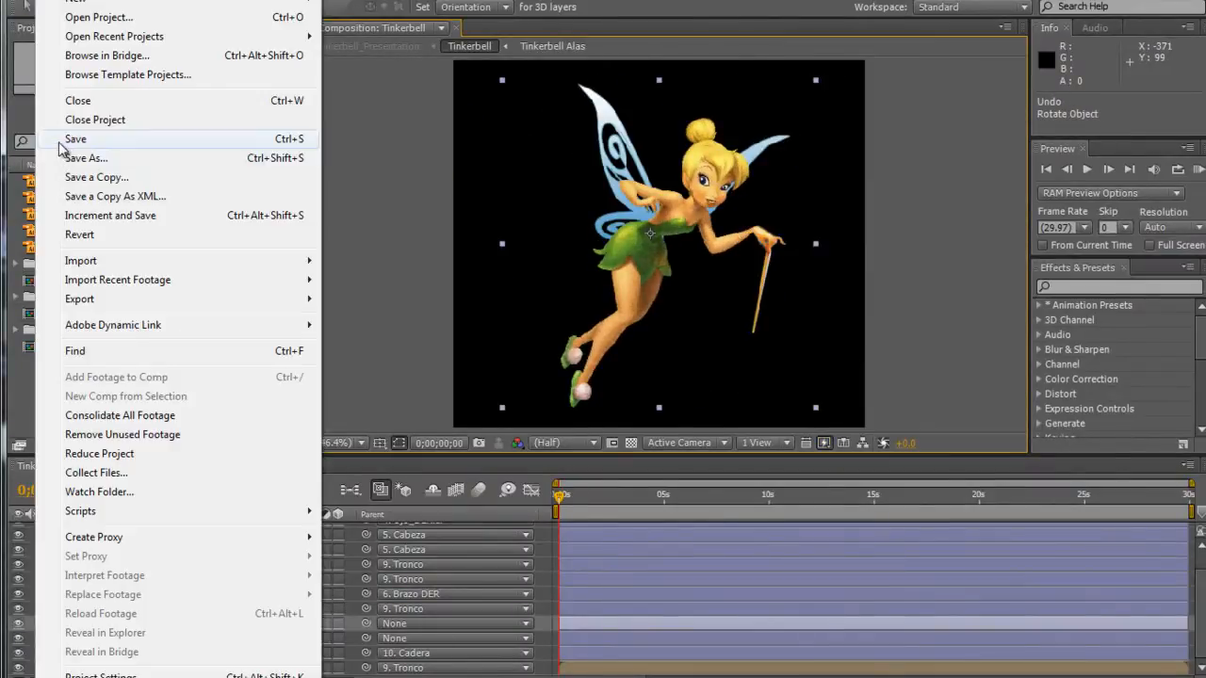
pyautogui.click(71, 139)
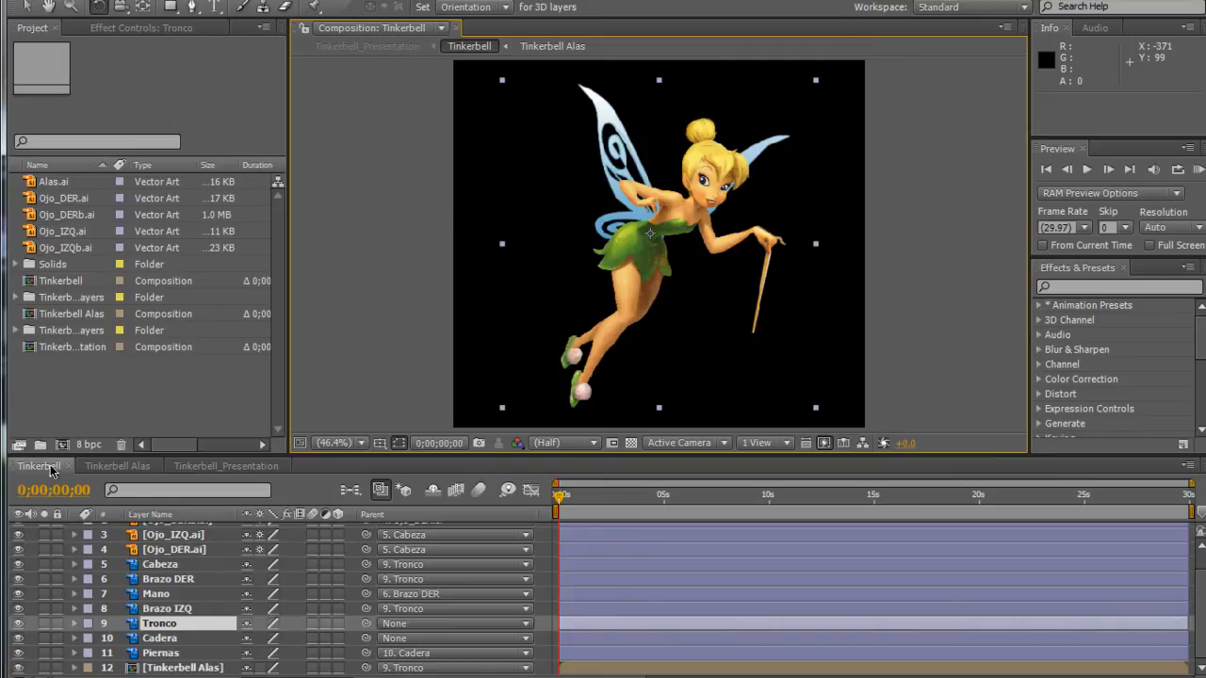
# Open the Tinkerbell_Presentation composition, collapse the Slider Controls layer's properties, and select that layer.
pyautogui.click(227, 466)
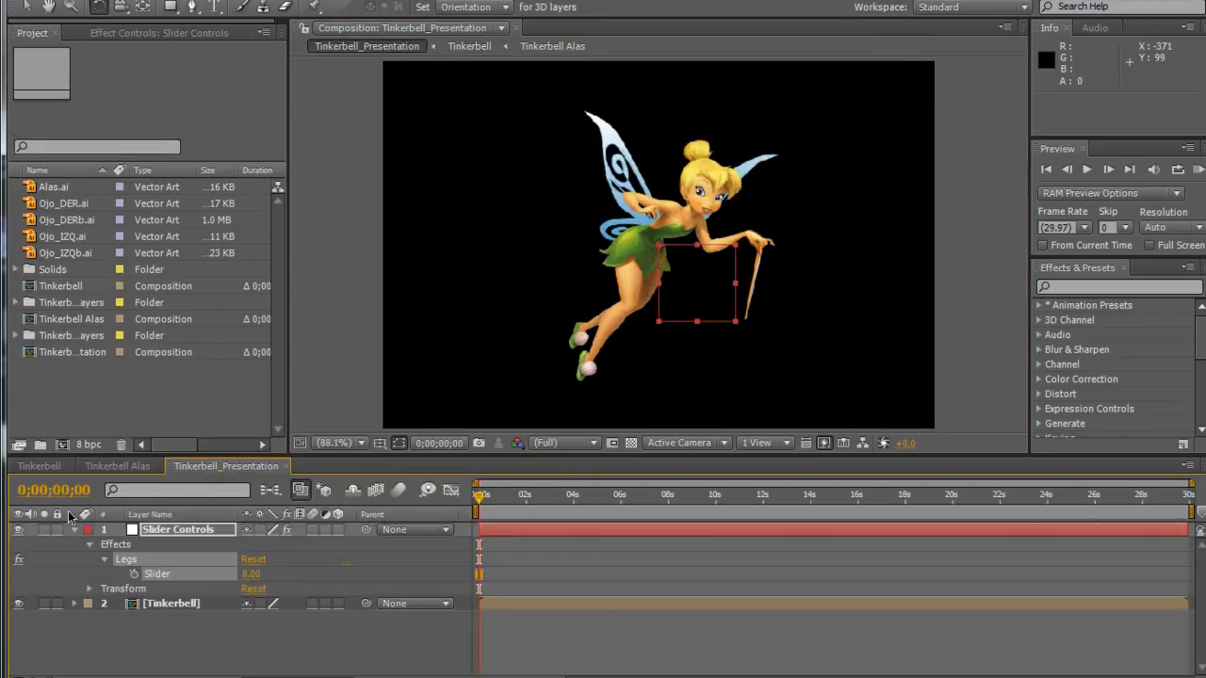
pyautogui.click(75, 530)
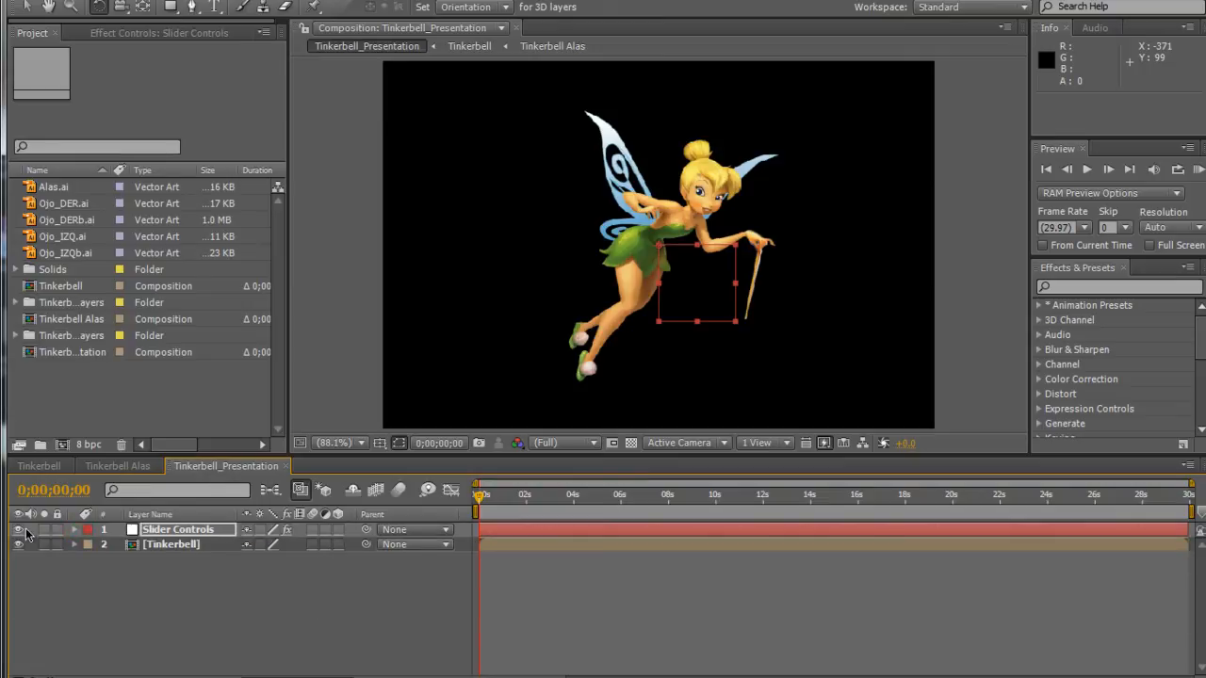
pyautogui.click(157, 531)
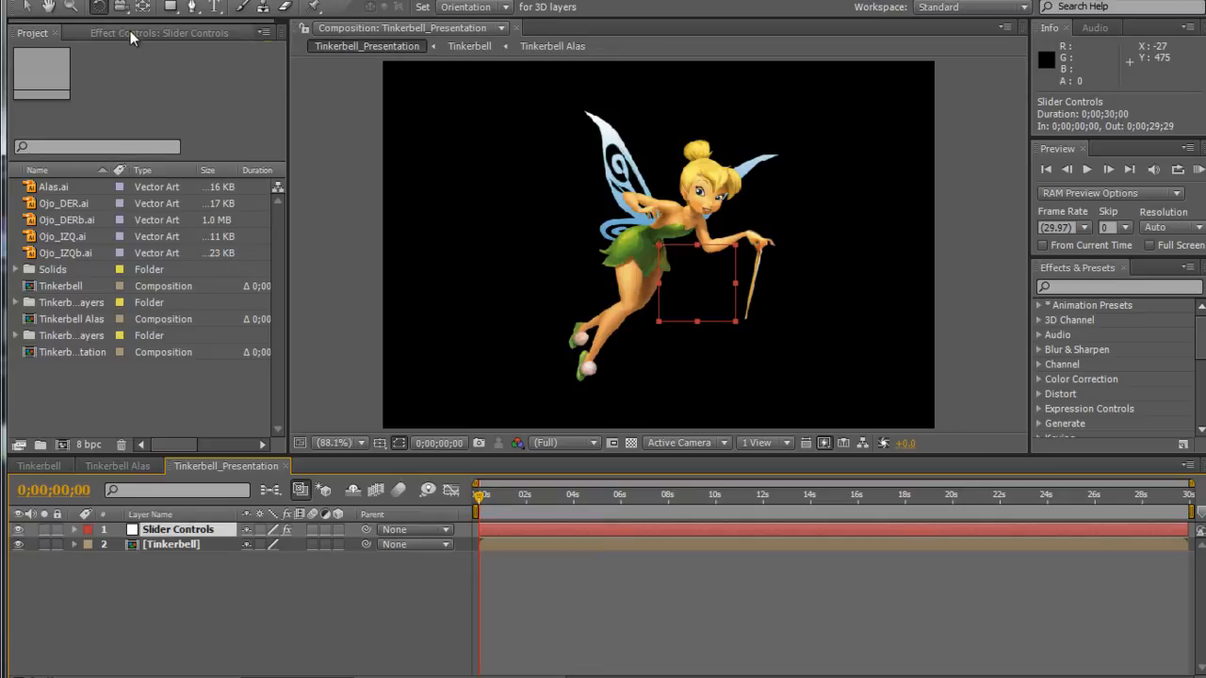
# Try out the Legs slider on the Slider Controls layer and delete the Legs effect from that layer.
pyautogui.click(160, 33)
pyautogui.moveTo(156, 127); pyautogui.dragTo(178, 109)
pyautogui.click(118, 252)
pyautogui.click(51, 67)
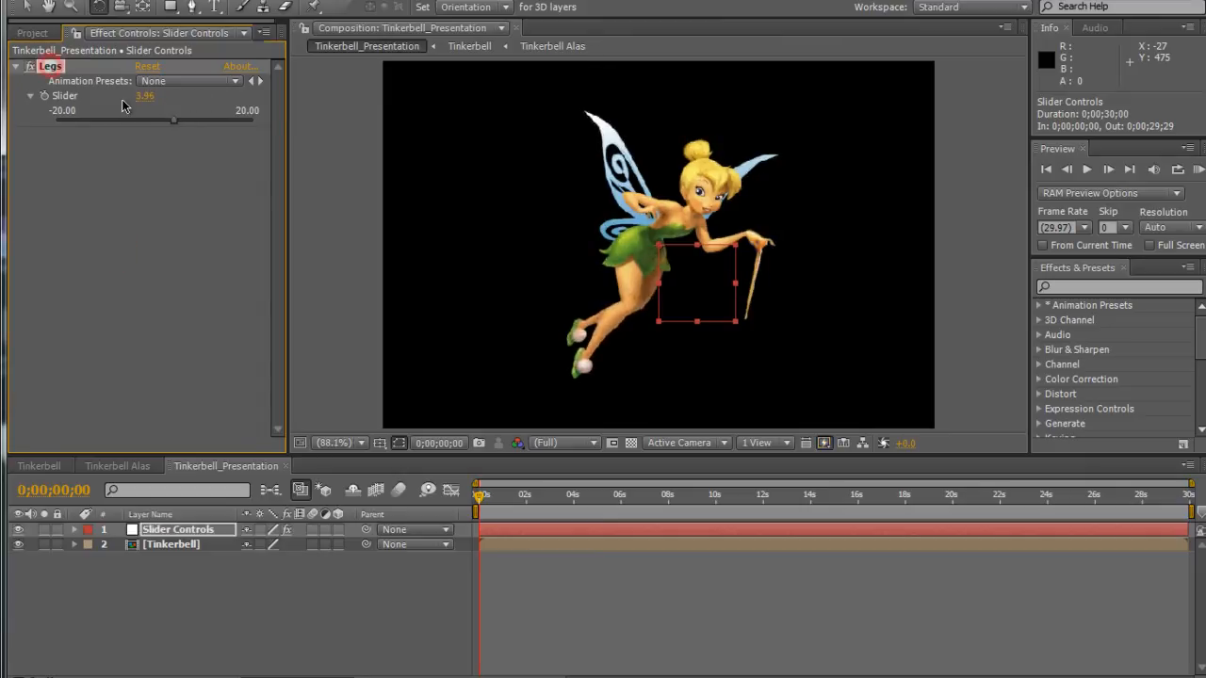
pyautogui.press('Delete')
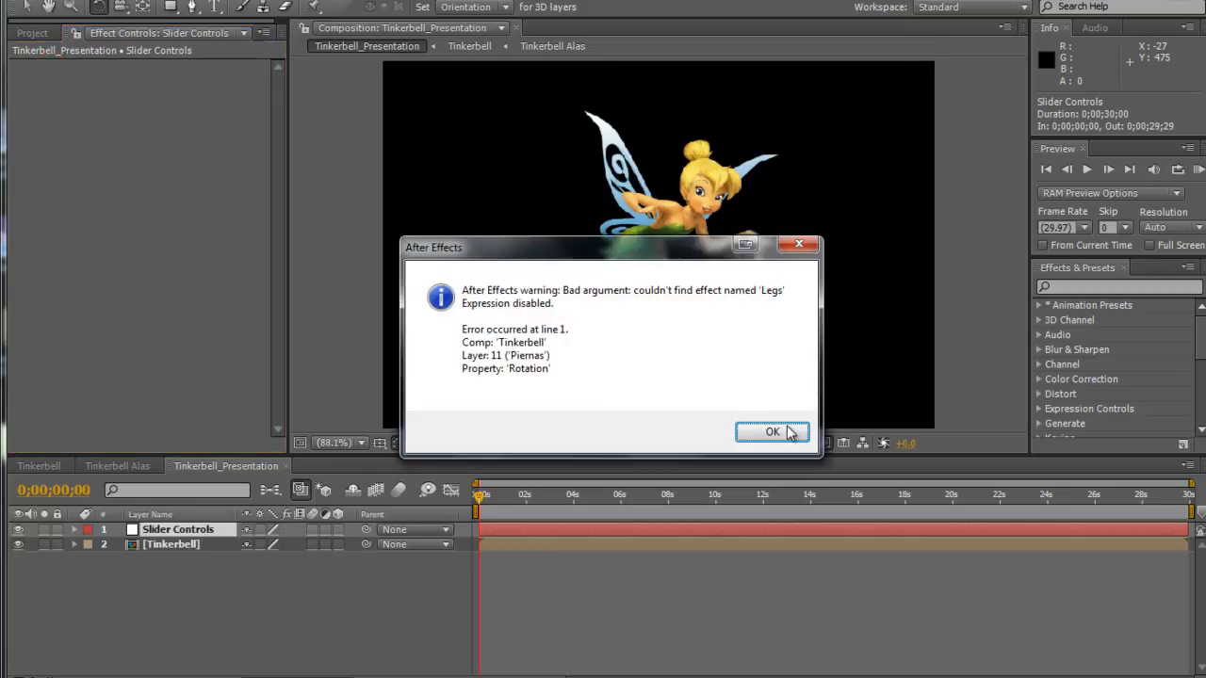
pyautogui.click(786, 429)
# Delete the old null control layer from the Tinkerbell_Presentation composition and bring the project item list back into view.
pyautogui.click(186, 583)
pyautogui.click(179, 515)
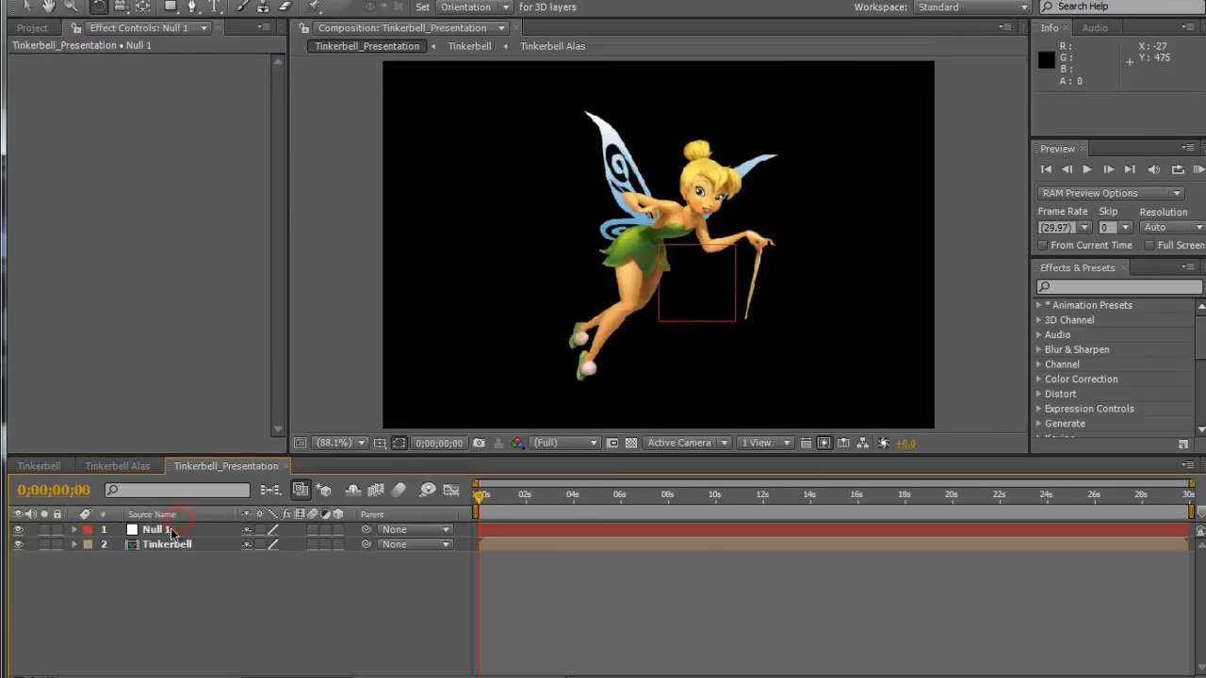
pyautogui.click(161, 533)
pyautogui.press('Delete')
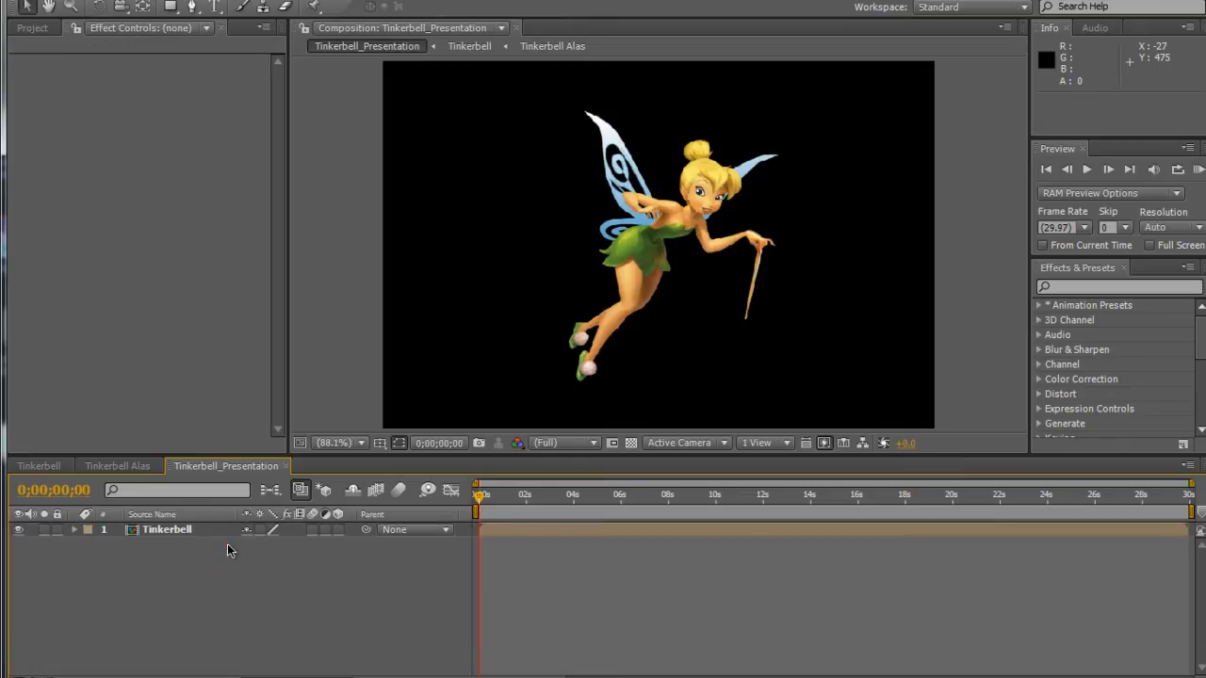
pyautogui.click(14, 0)
pyautogui.click(83, 132)
pyautogui.click(32, 28)
pyautogui.click(139, 578)
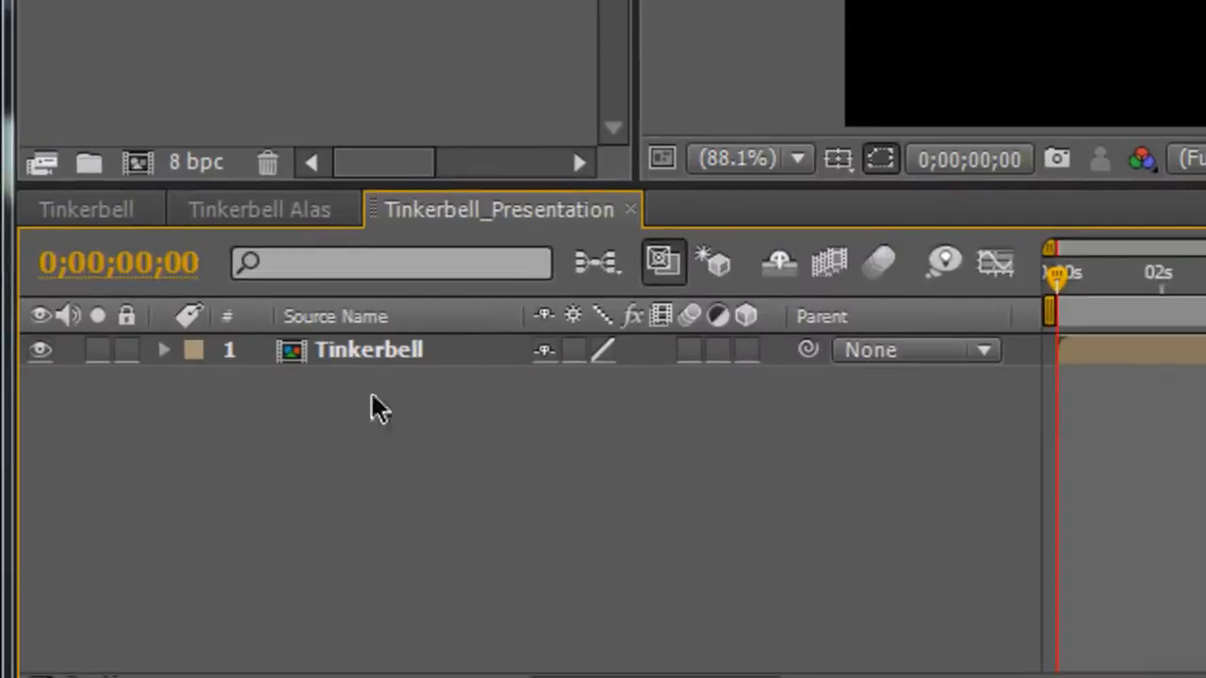
# Add a new null object to the Tinkerbell_Presentation composition.
pyautogui.rightClick(341, 426)
pyautogui.moveTo(452, 404)
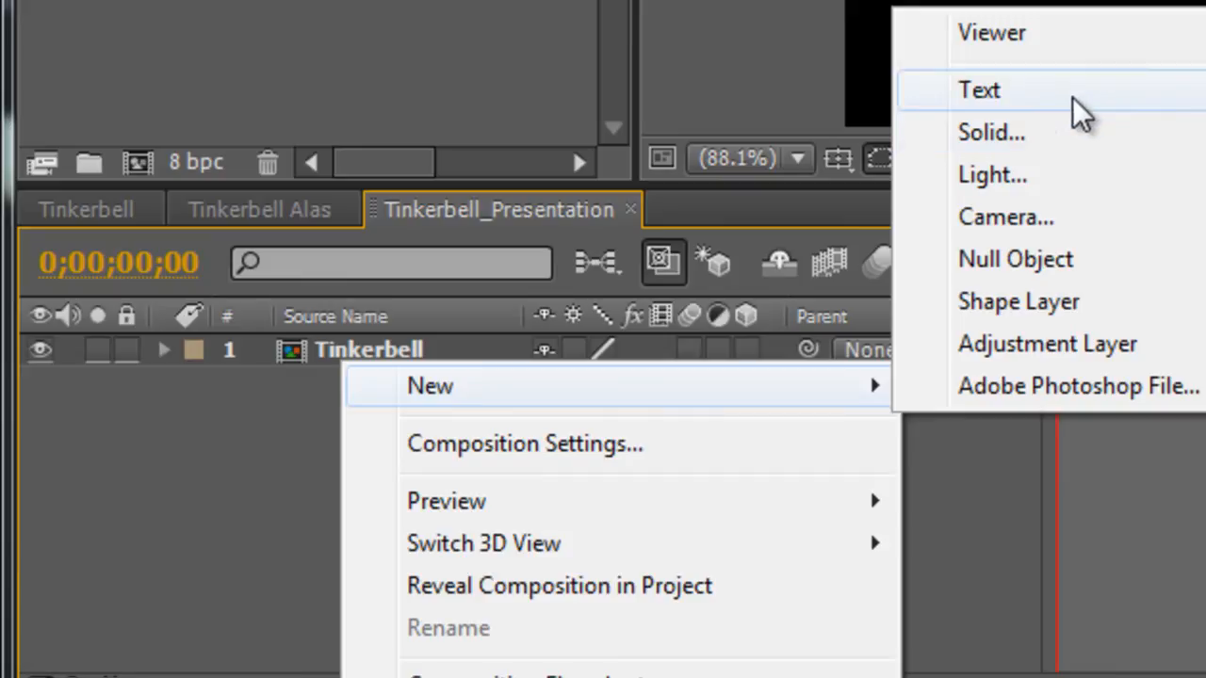
pyautogui.click(1039, 257)
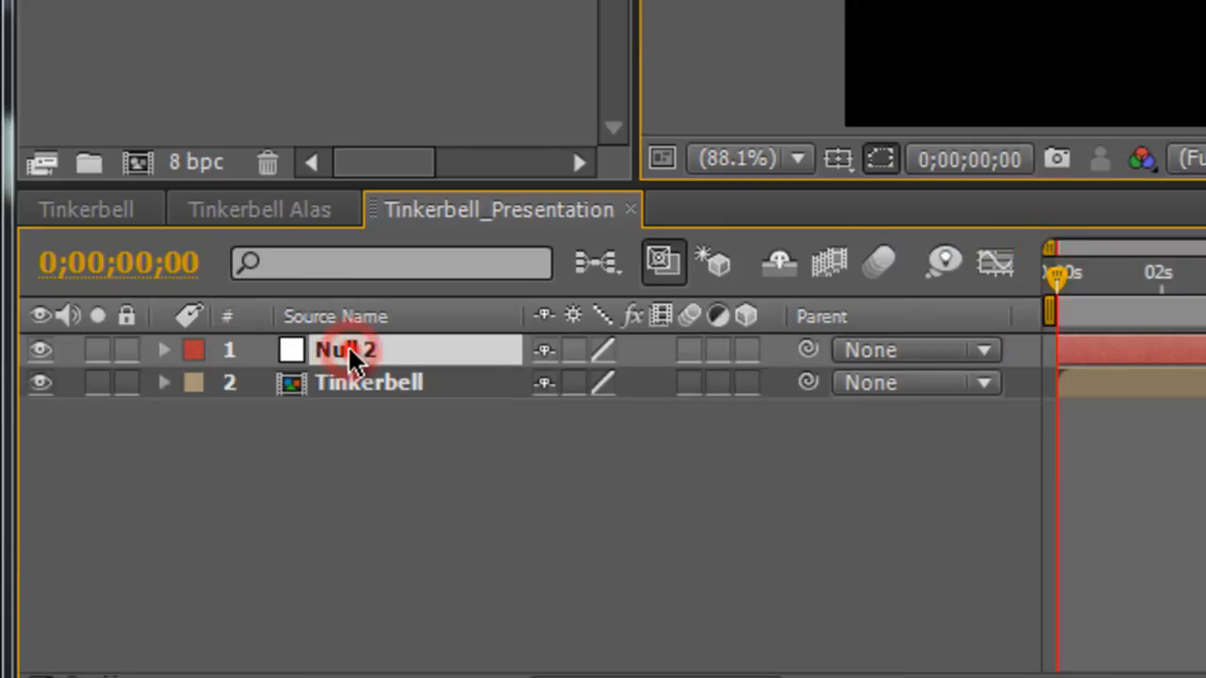
# Rename the new null layer as Tinkerbell_Ctrls.
pyautogui.doubleClick(347, 345)
pyautogui.rightClick(349, 349)
pyautogui.press('Escape')
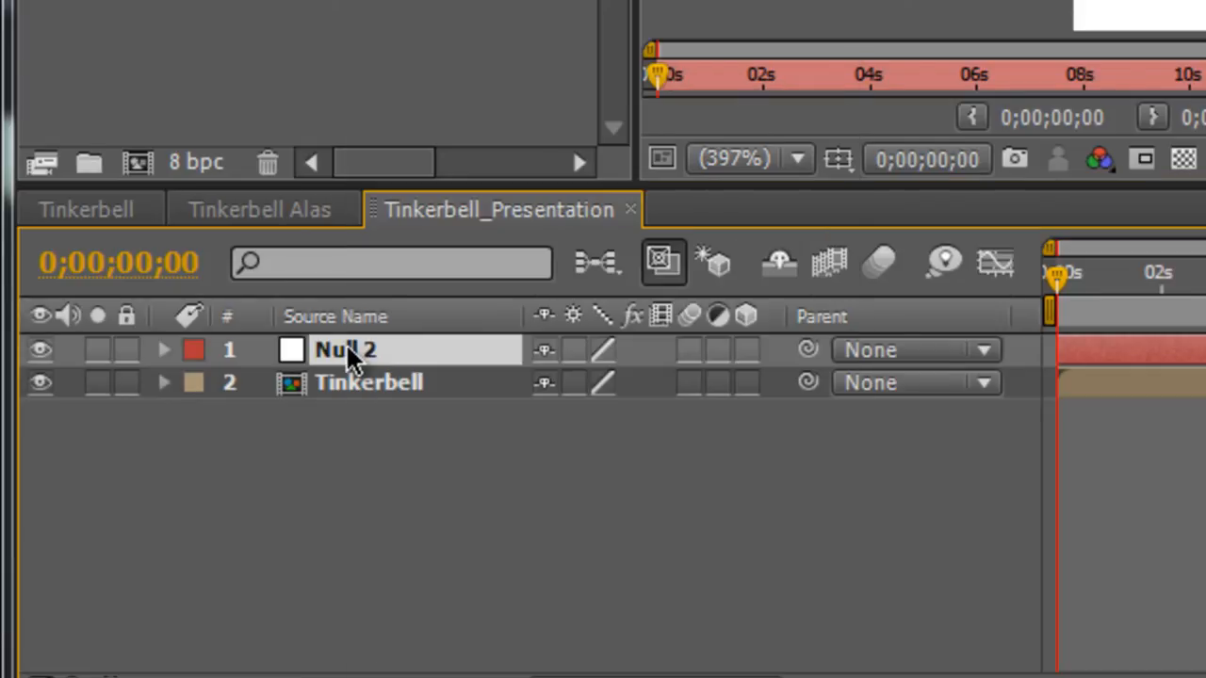
pyautogui.press('Return')
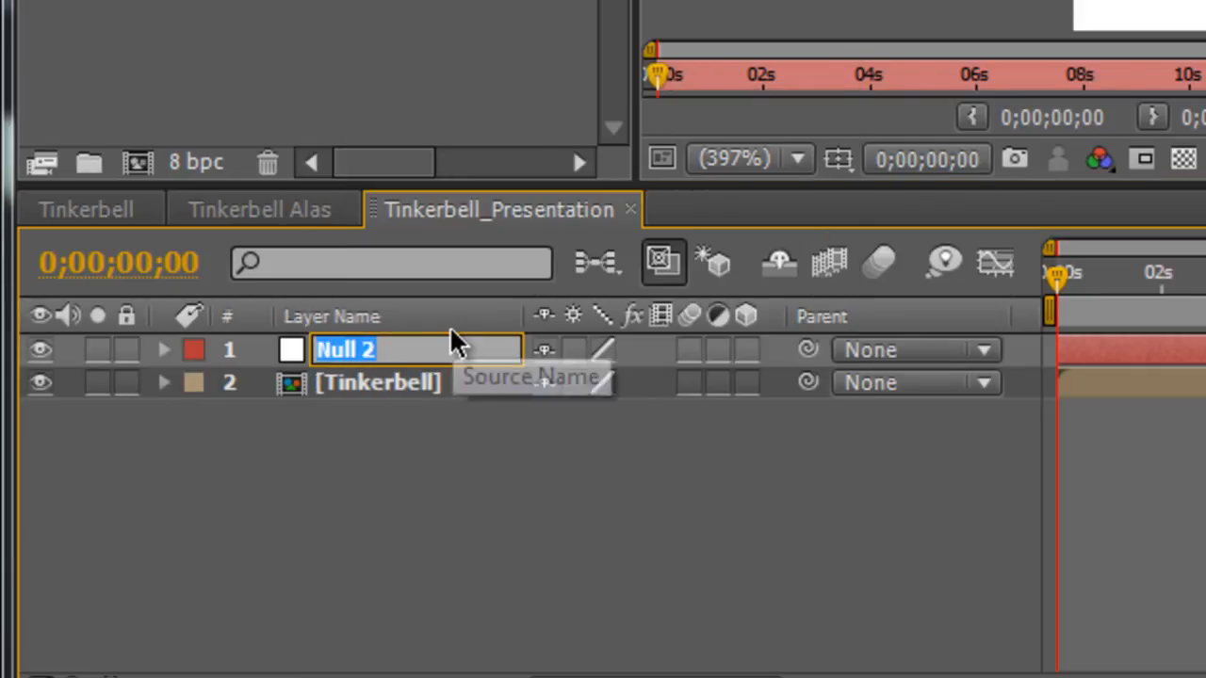
pyautogui.write('Tinkerbe')
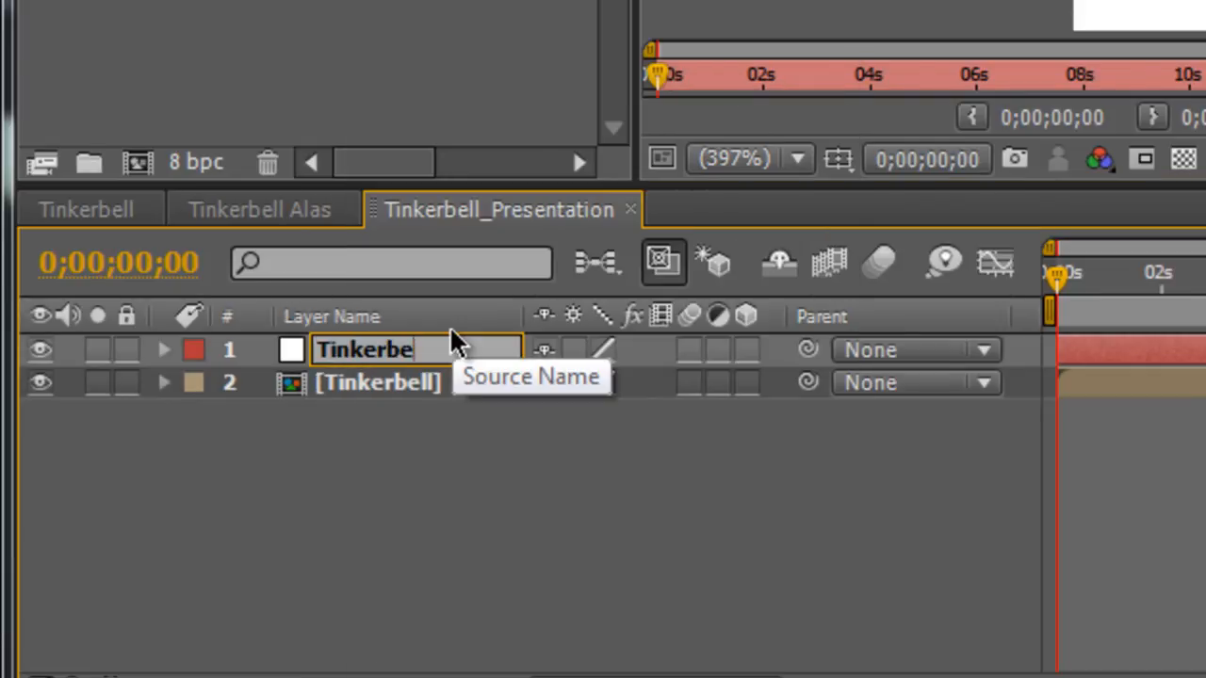
pyautogui.write('ll_Ctrls')
pyautogui.press('Return')
pyautogui.click(381, 403)
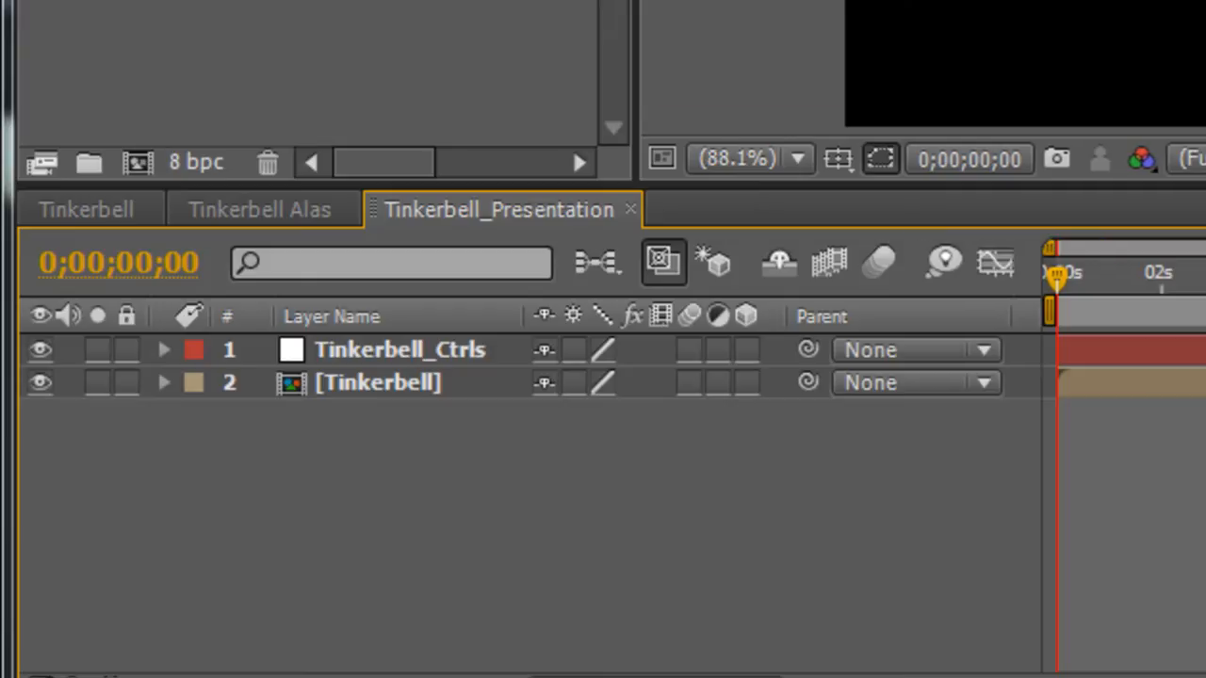
pyautogui.click(603, 466)
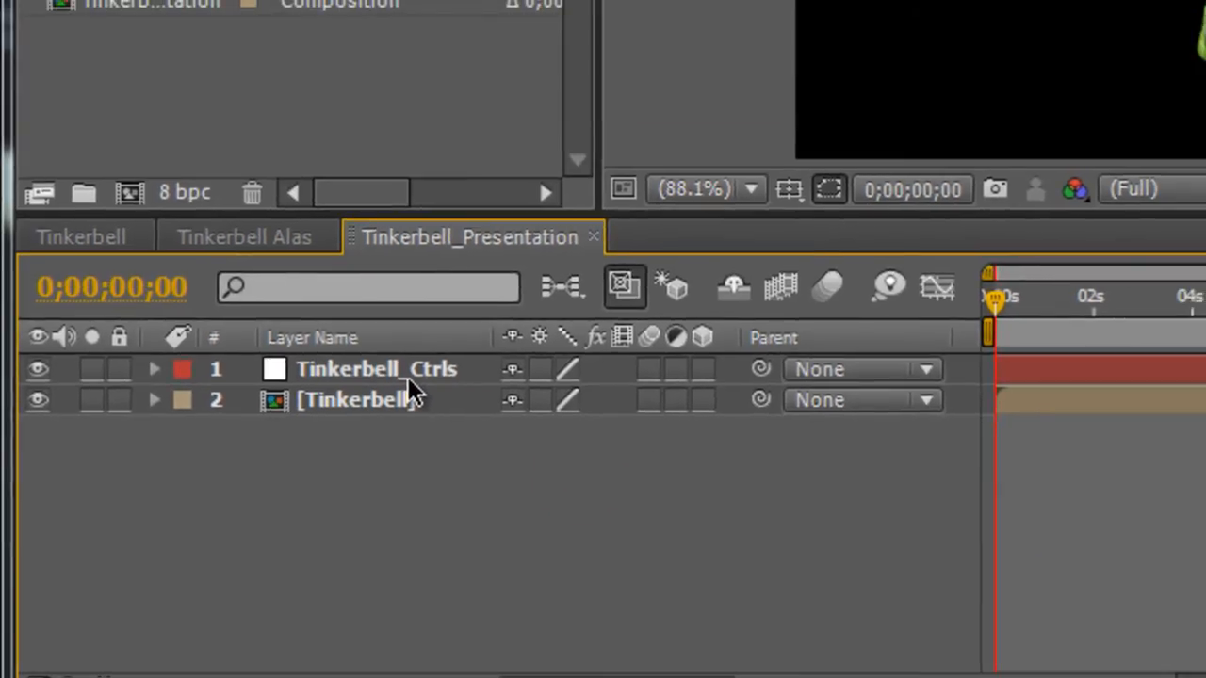
# Apply a Slider Control expression effect to the Tinkerbell_Ctrls layer.
pyautogui.click(408, 377)
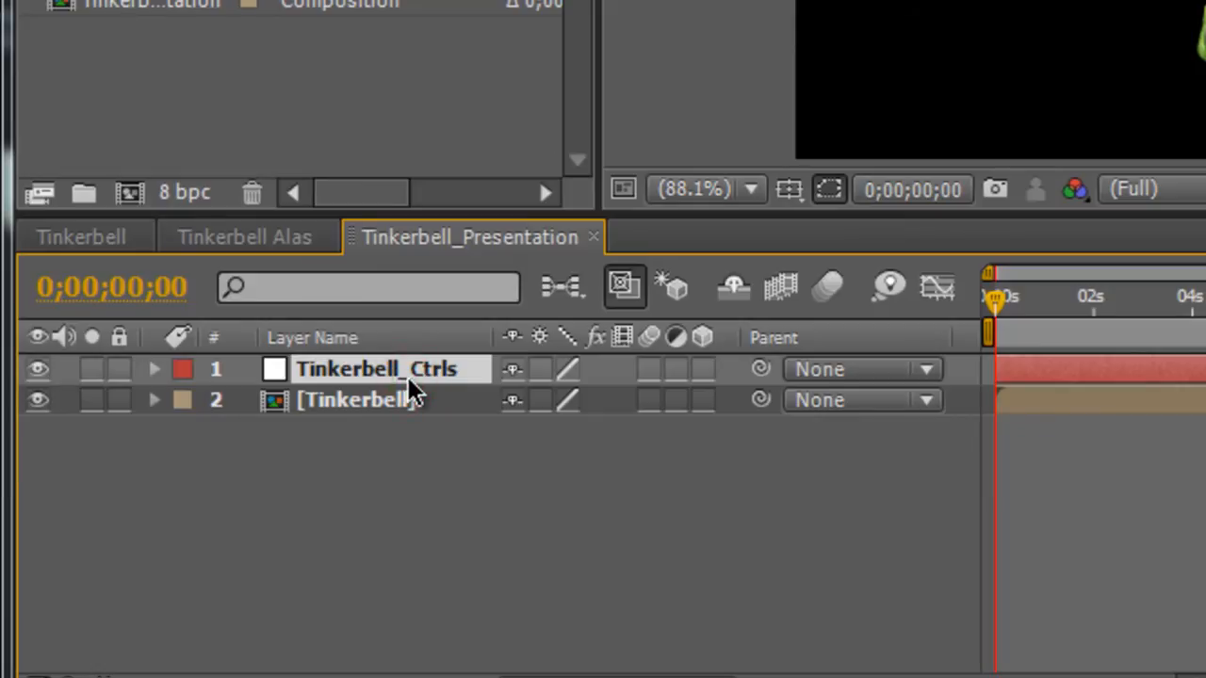
pyautogui.rightClick(408, 377)
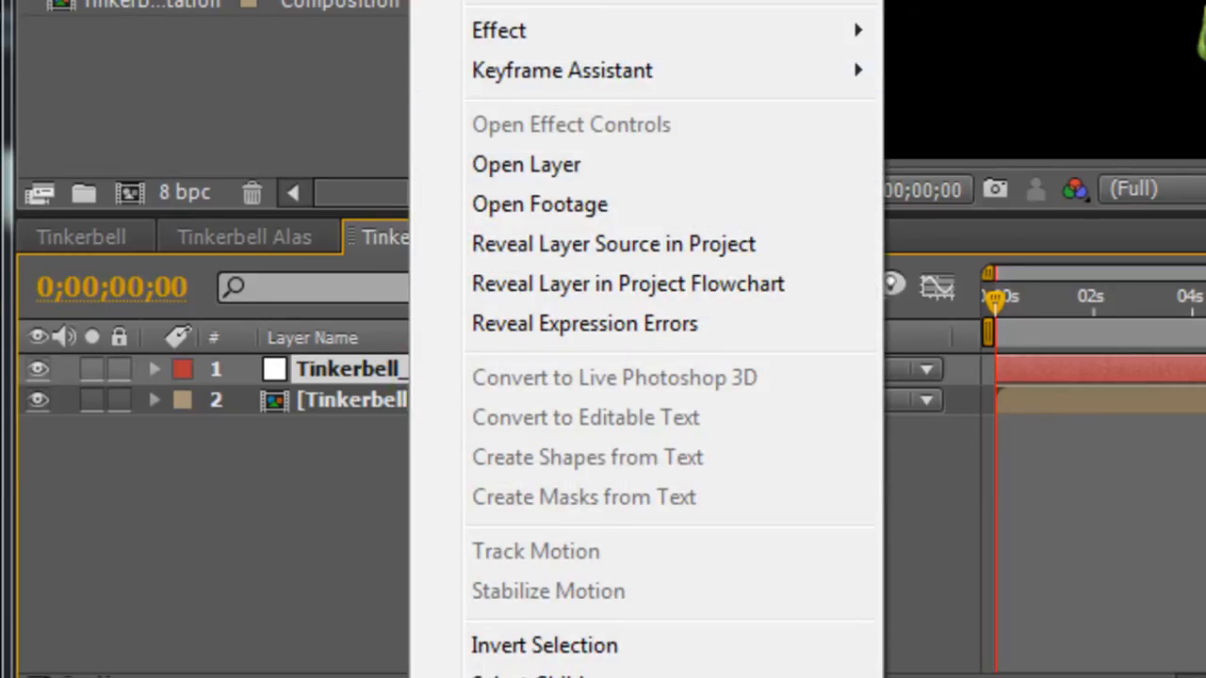
pyautogui.moveTo(500, 30)
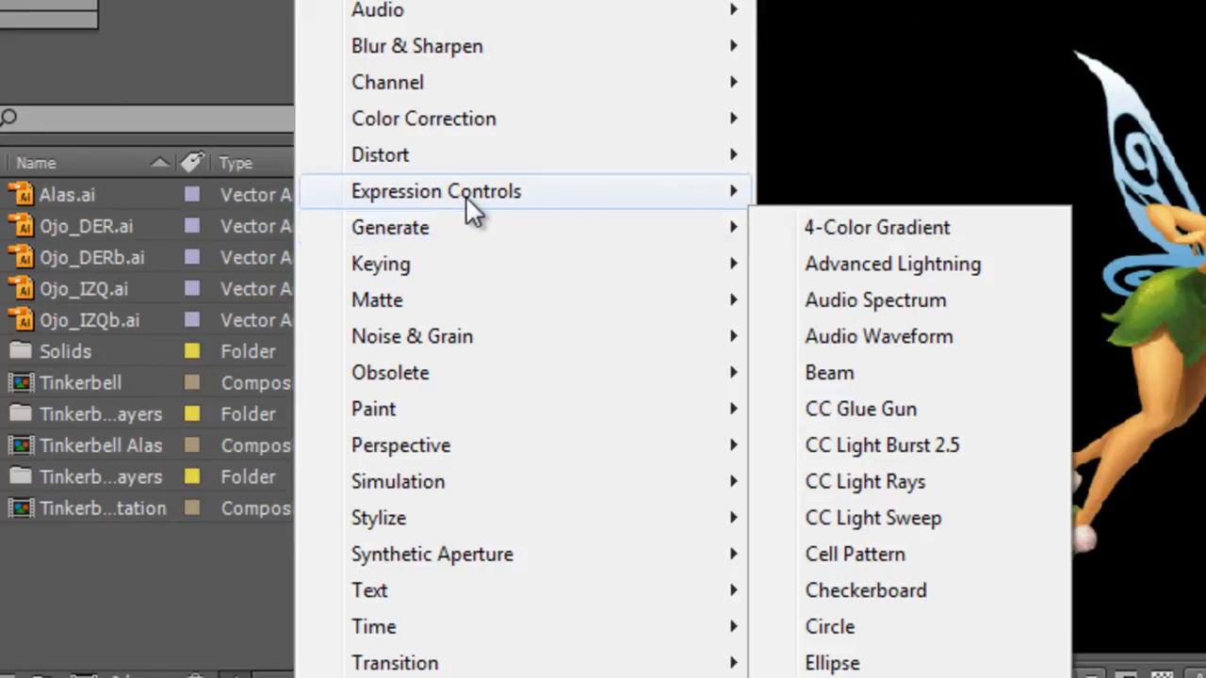
pyautogui.moveTo(578, 204)
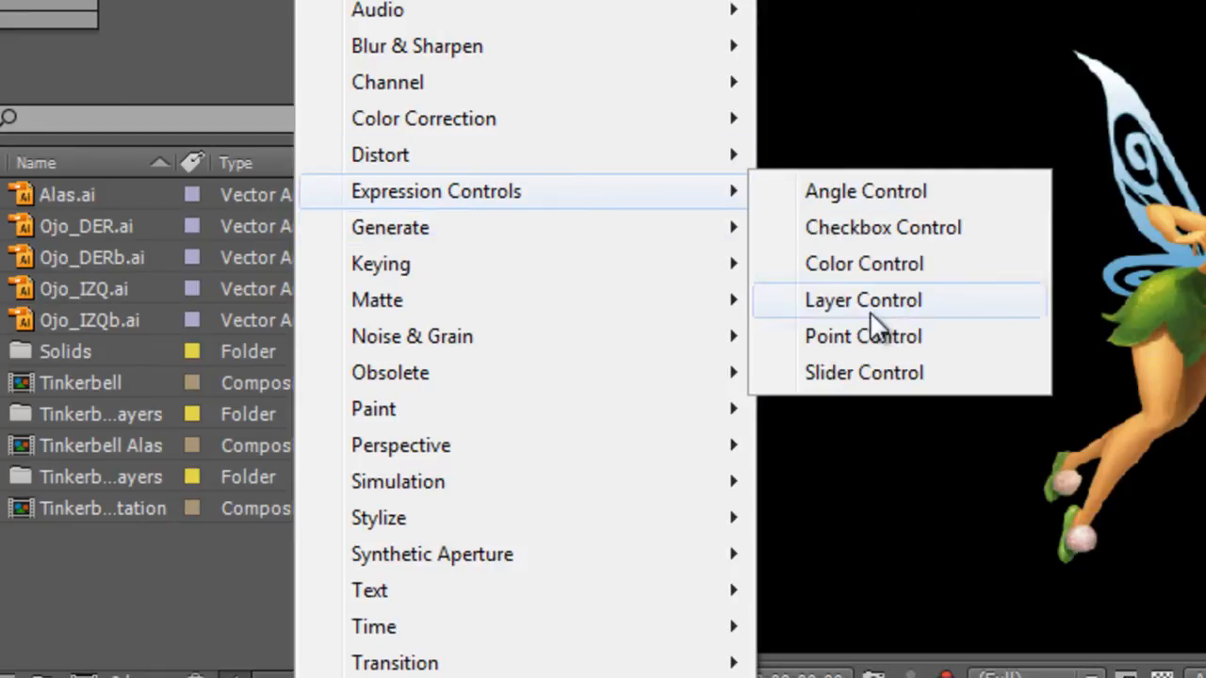
pyautogui.click(872, 371)
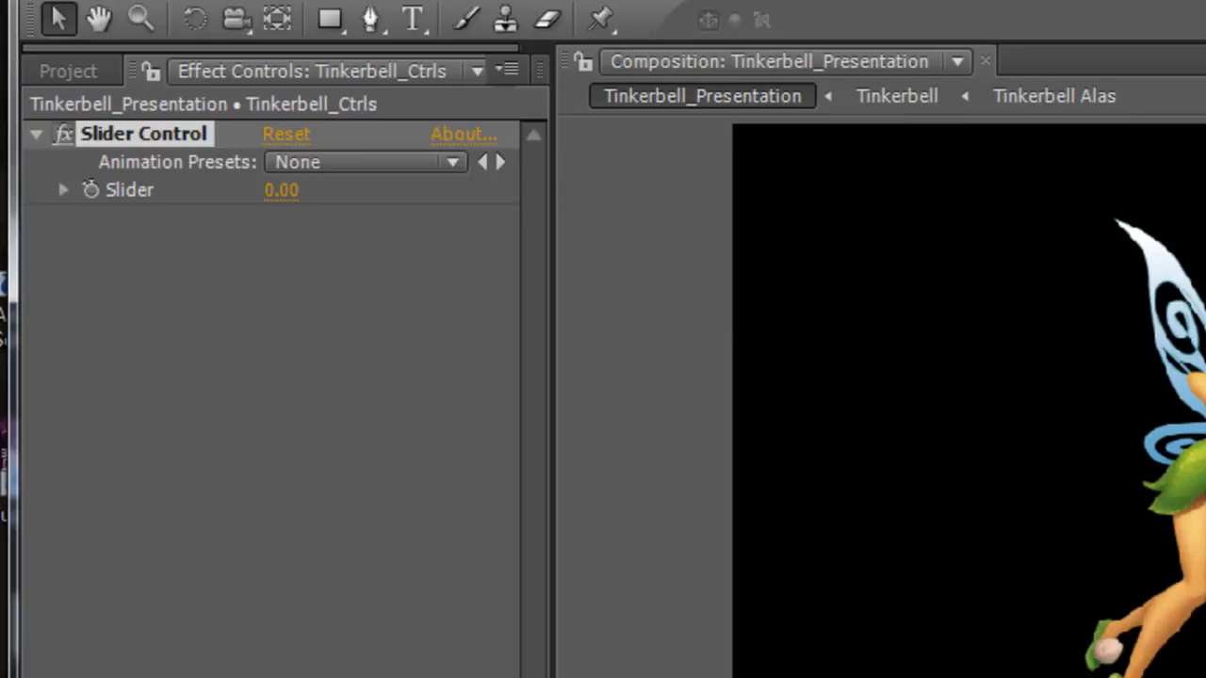
# Rename the Slider Control effect on the Tinkerbell_Ctrls layer as Legs_Control.
pyautogui.write('Legs_Ctrls')
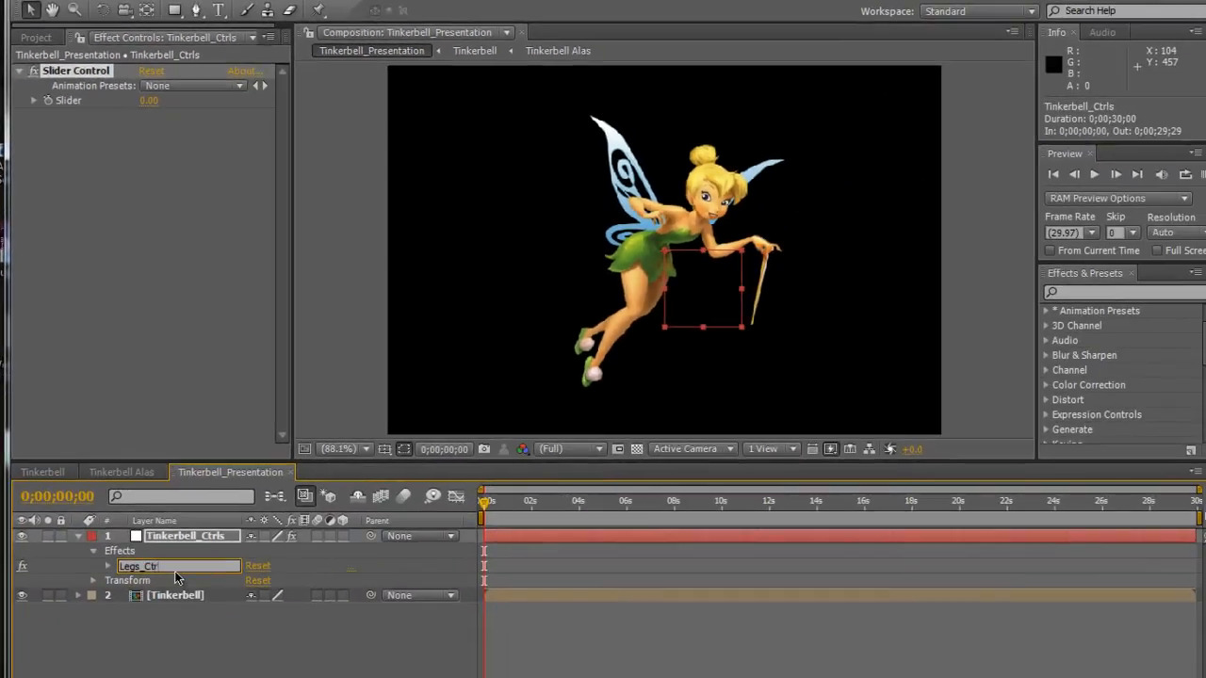
pyautogui.press('Return')
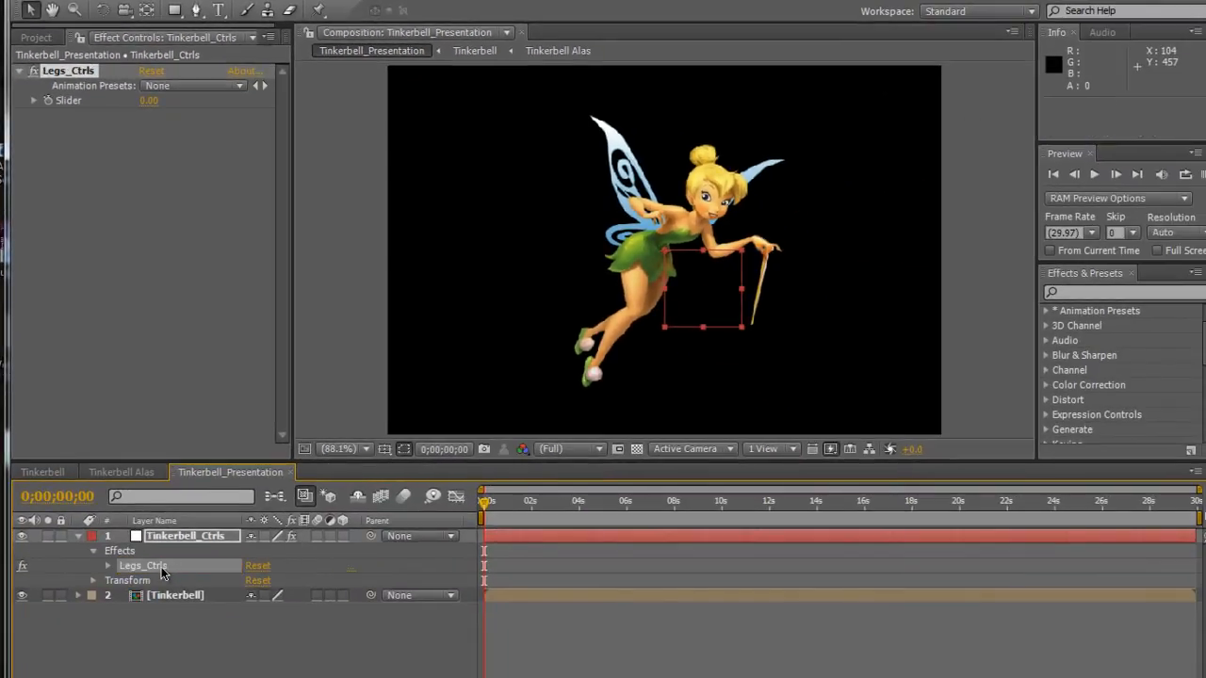
pyautogui.click(161, 569)
pyautogui.press('Return')
pyautogui.click(162, 569)
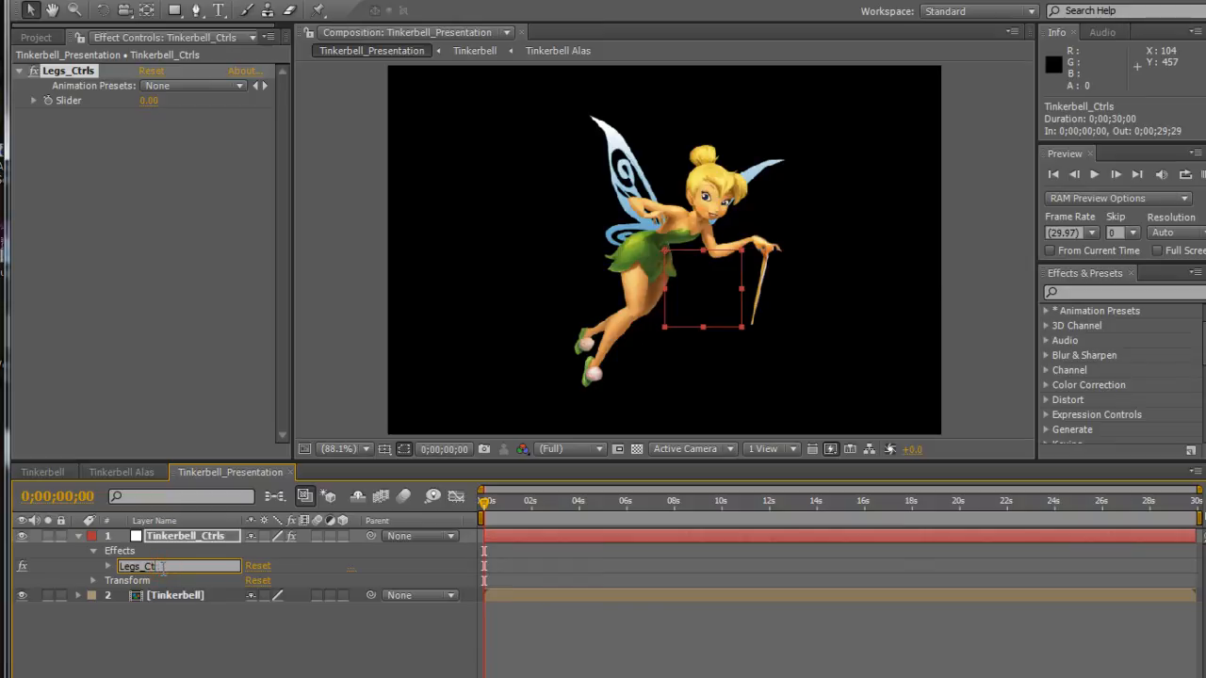
pyautogui.press('Return')
pyautogui.click(161, 570)
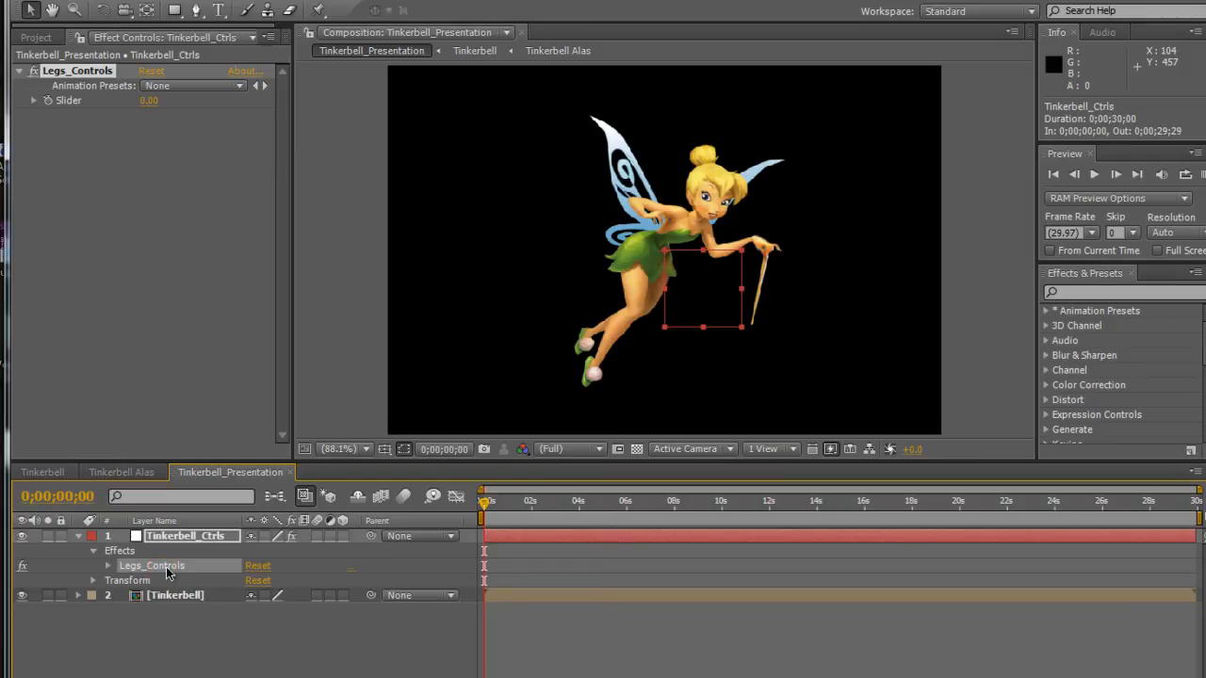
pyautogui.click(175, 569)
pyautogui.press('Return')
pyautogui.press('Right')
pyautogui.press('BackSpace')
pyautogui.press('Return')
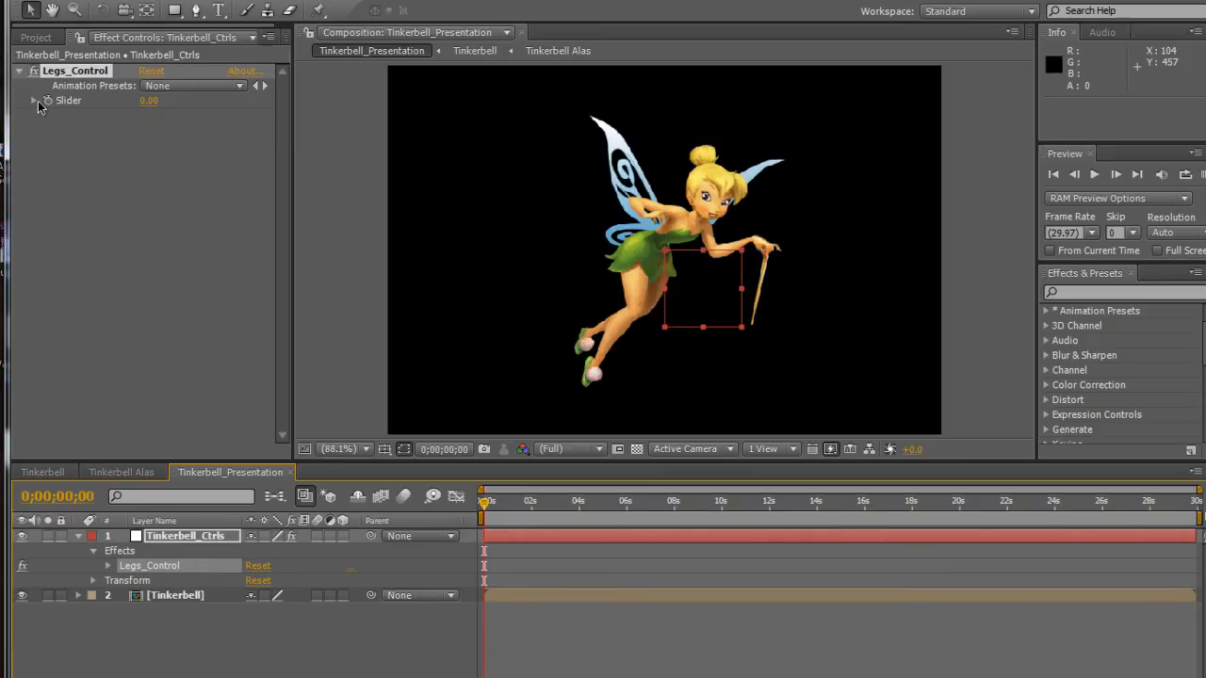
# Set the Legs_Control slider's value to -20 and the lower limit of its slider range to -20.
pyautogui.rightClick(66, 102)
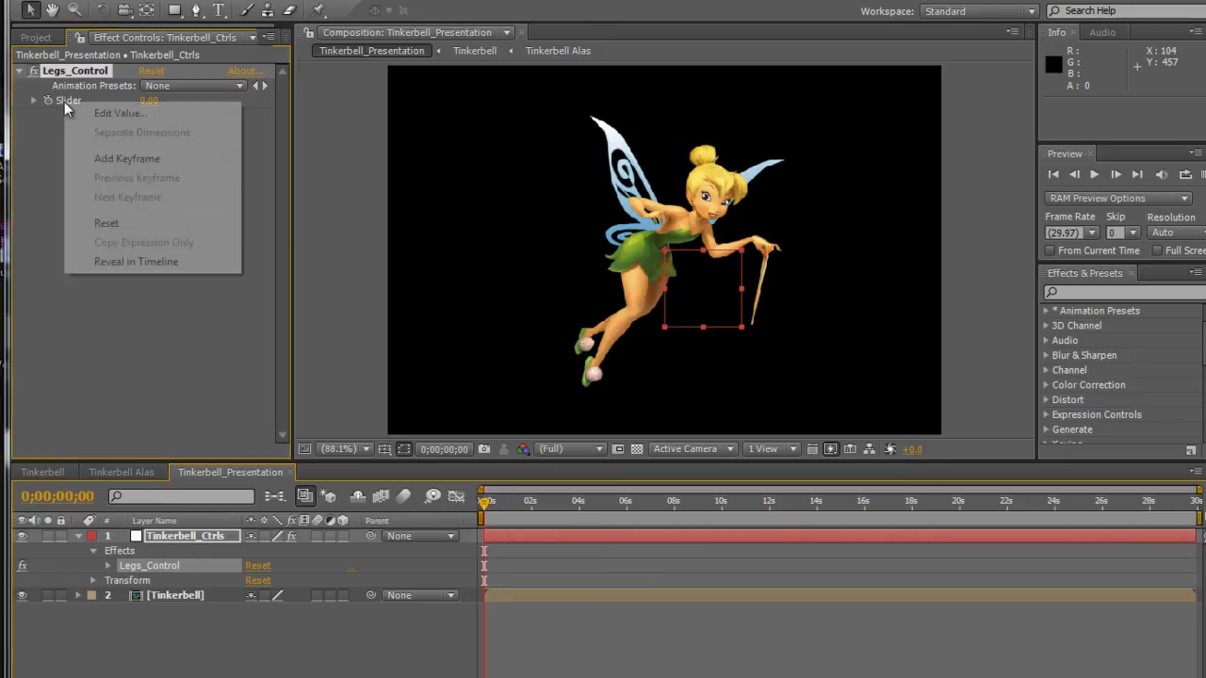
pyautogui.click(111, 114)
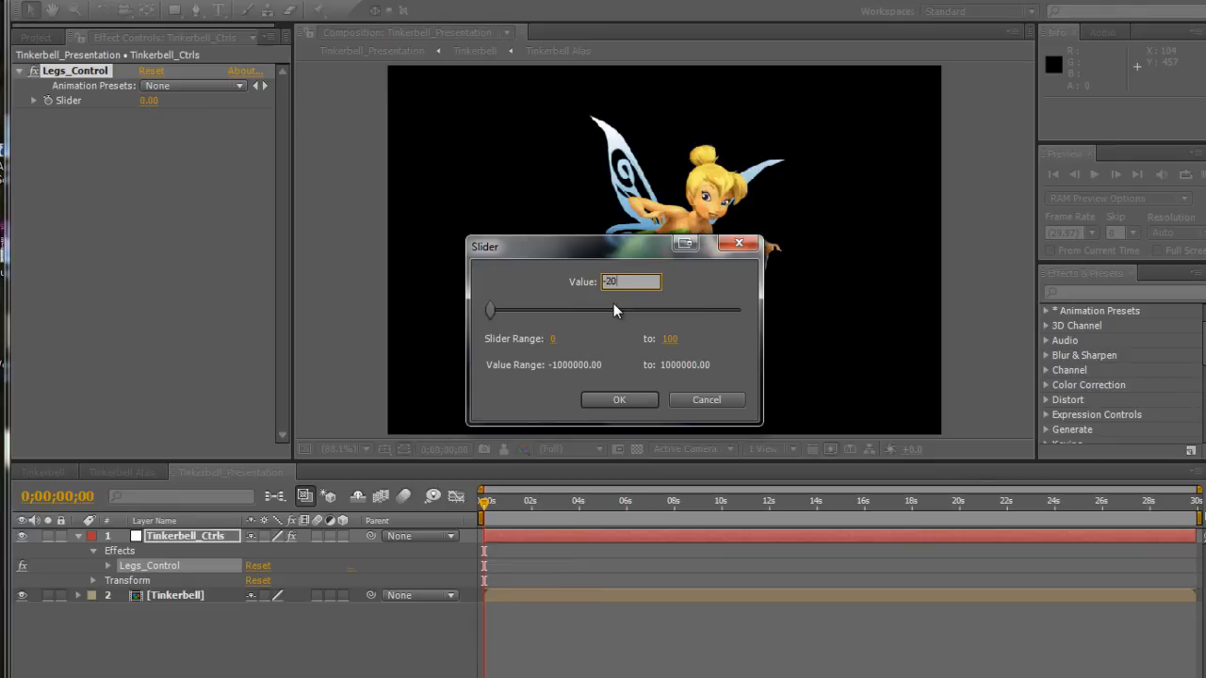
pyautogui.click(675, 340)
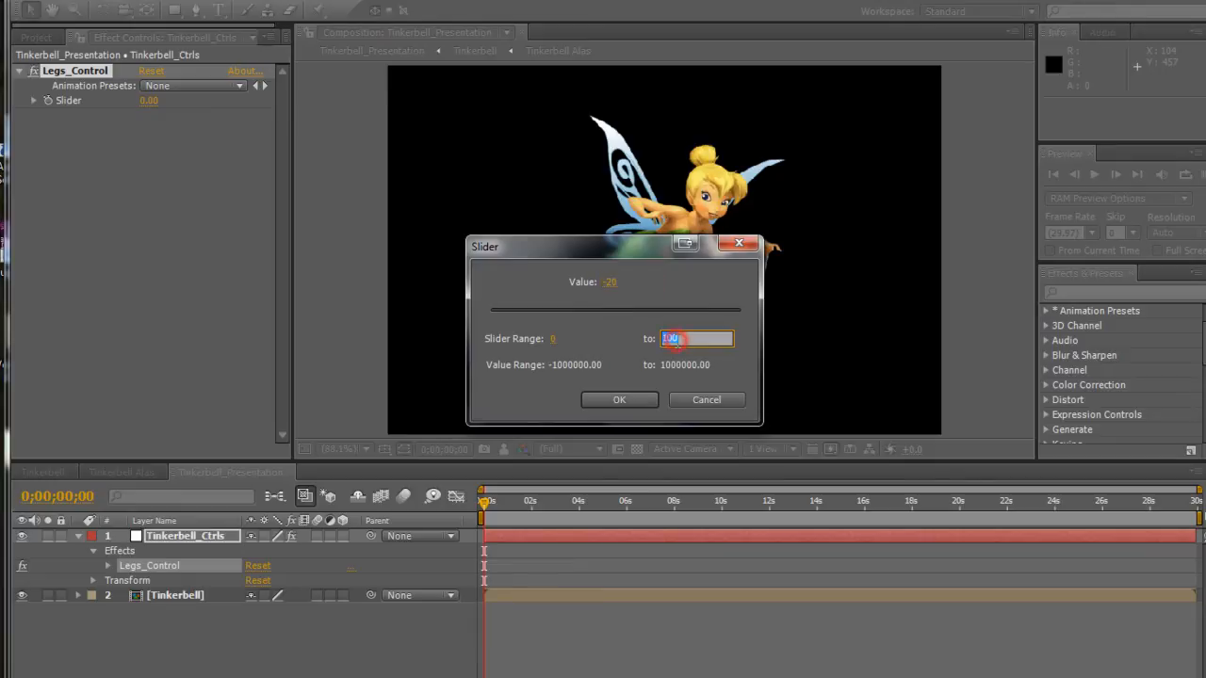
pyautogui.click(553, 340)
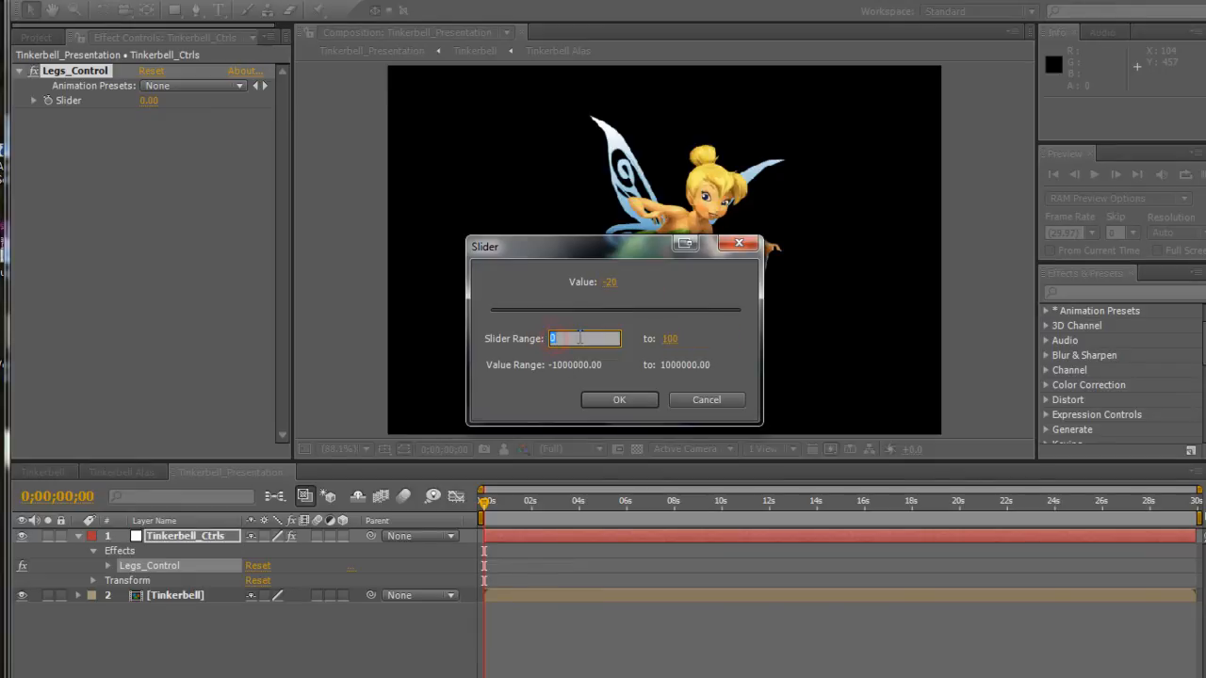
pyautogui.write('-2')
pyautogui.press('Return')
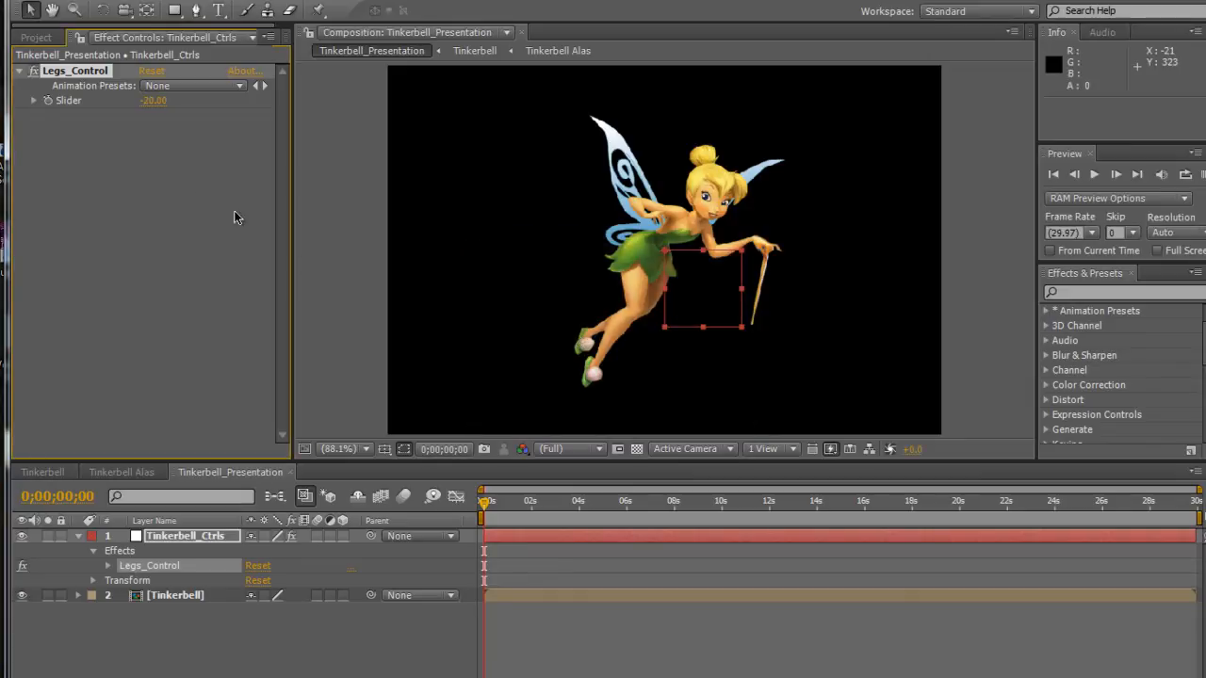
# Set the upper limit of the Legs_Control slider range to 20.
pyautogui.rightClick(66, 103)
pyautogui.click(89, 110)
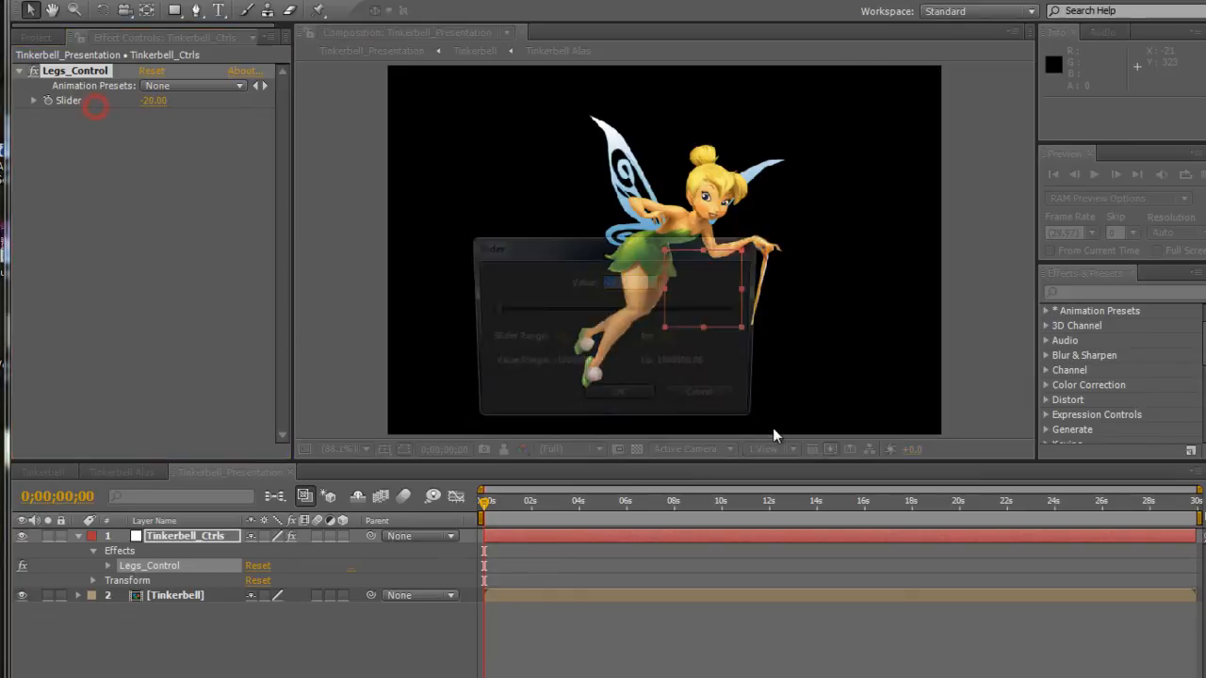
pyautogui.click(668, 339)
pyautogui.write('20')
pyautogui.press('Return')
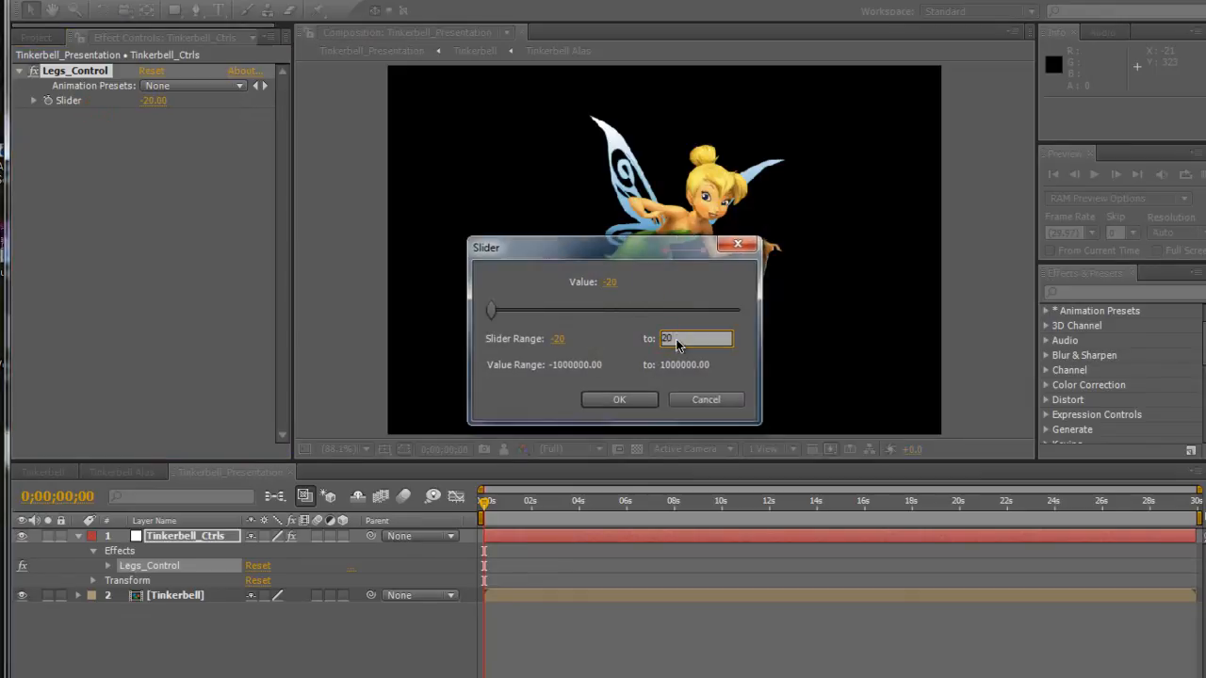
# Expand the Slider property of Legs_Control and set its value to 0.
pyautogui.click(36, 100)
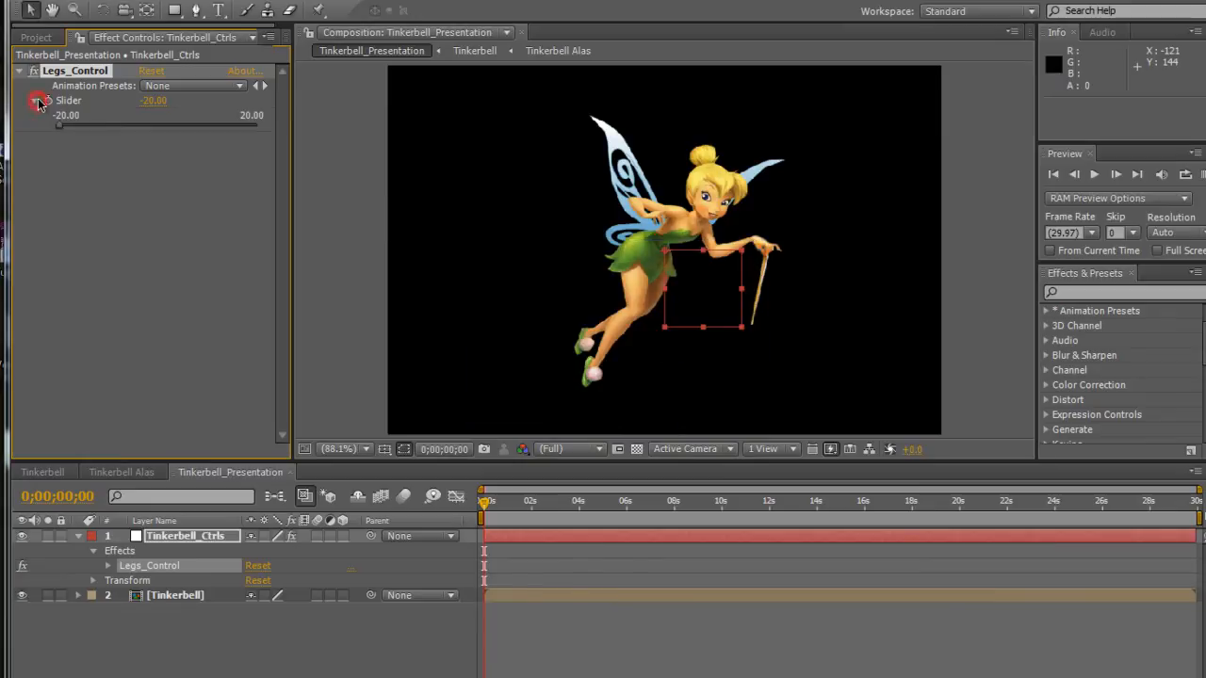
pyautogui.click(152, 100)
pyautogui.write('0')
pyautogui.press('Return')
# Test the Legs_Control slider by moving it up and back down, and reset its value to 0.
pyautogui.moveTo(163, 127); pyautogui.dragTo(217, 126)
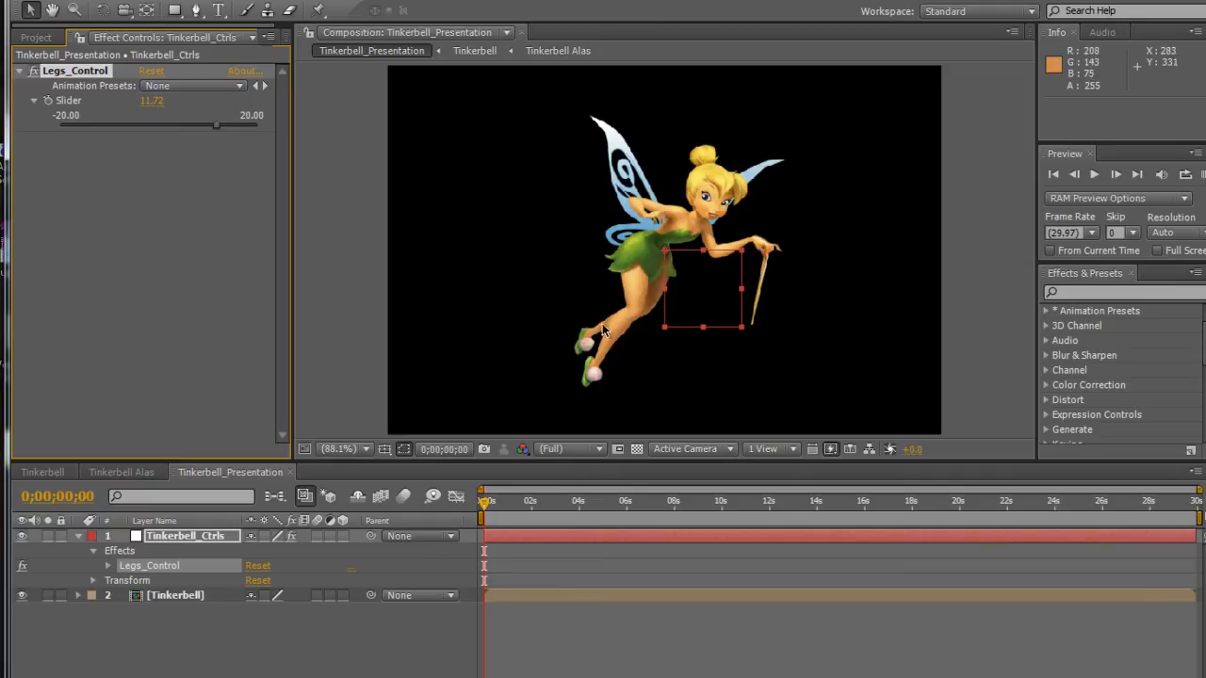
pyautogui.moveTo(219, 132); pyautogui.dragTo(153, 125)
pyautogui.click(154, 101)
pyautogui.write('0')
pyautogui.press('Return')
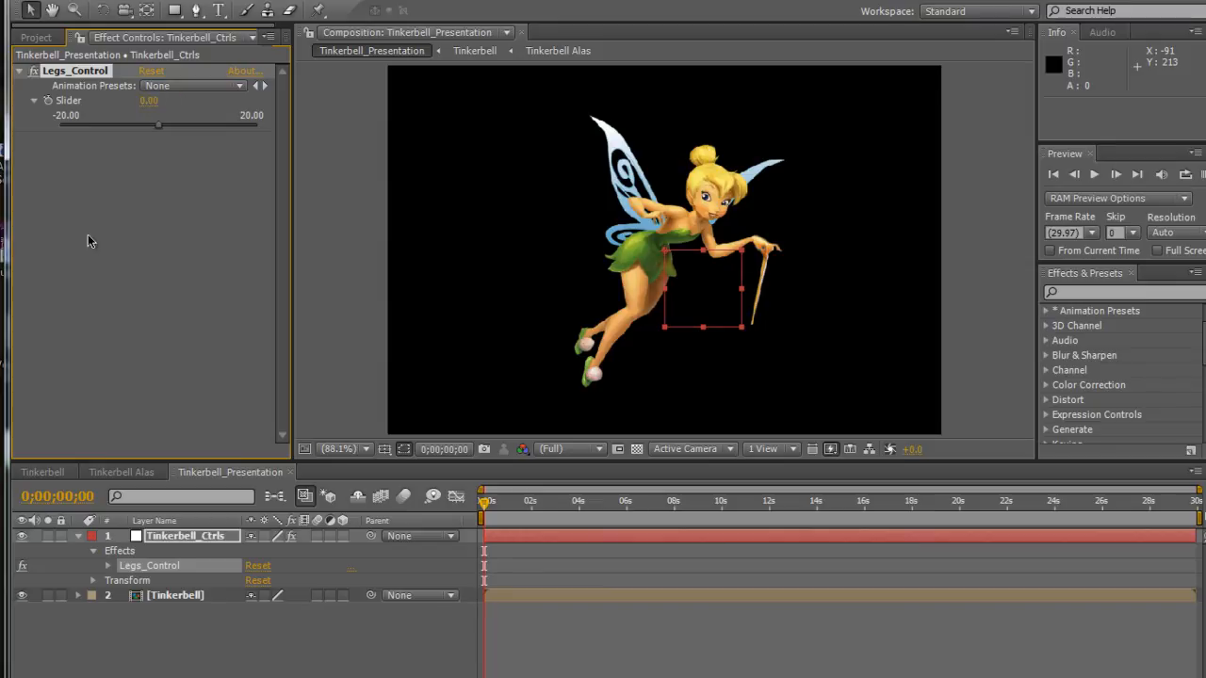
# Open the Tinkerbell composition, select the Piernas layer and expand its Transform properties.
pyautogui.click(52, 5)
pyautogui.click(79, 142)
pyautogui.click(49, 473)
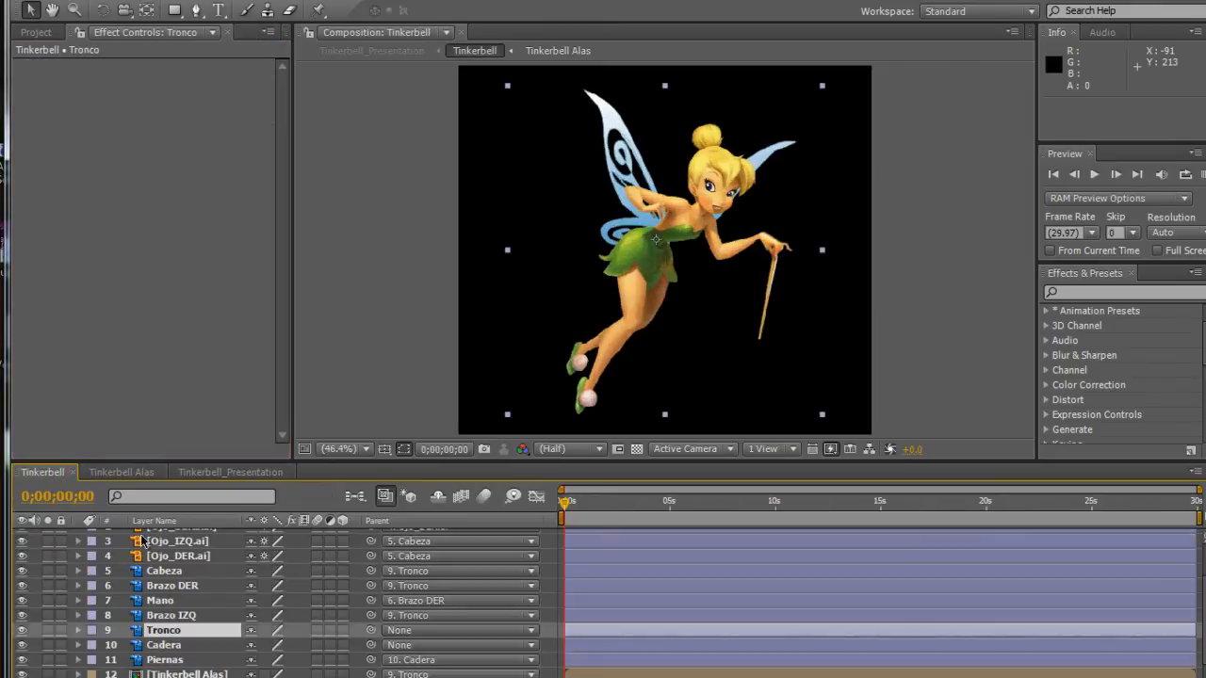
pyautogui.click(168, 659)
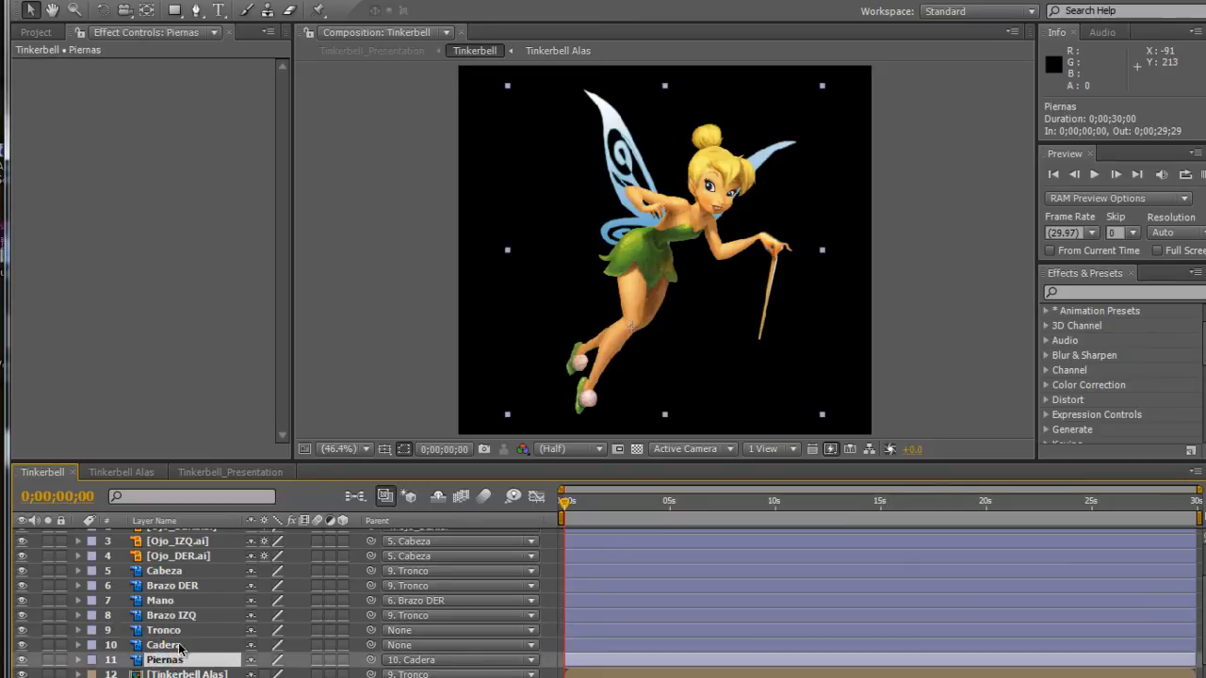
pyautogui.click(78, 659)
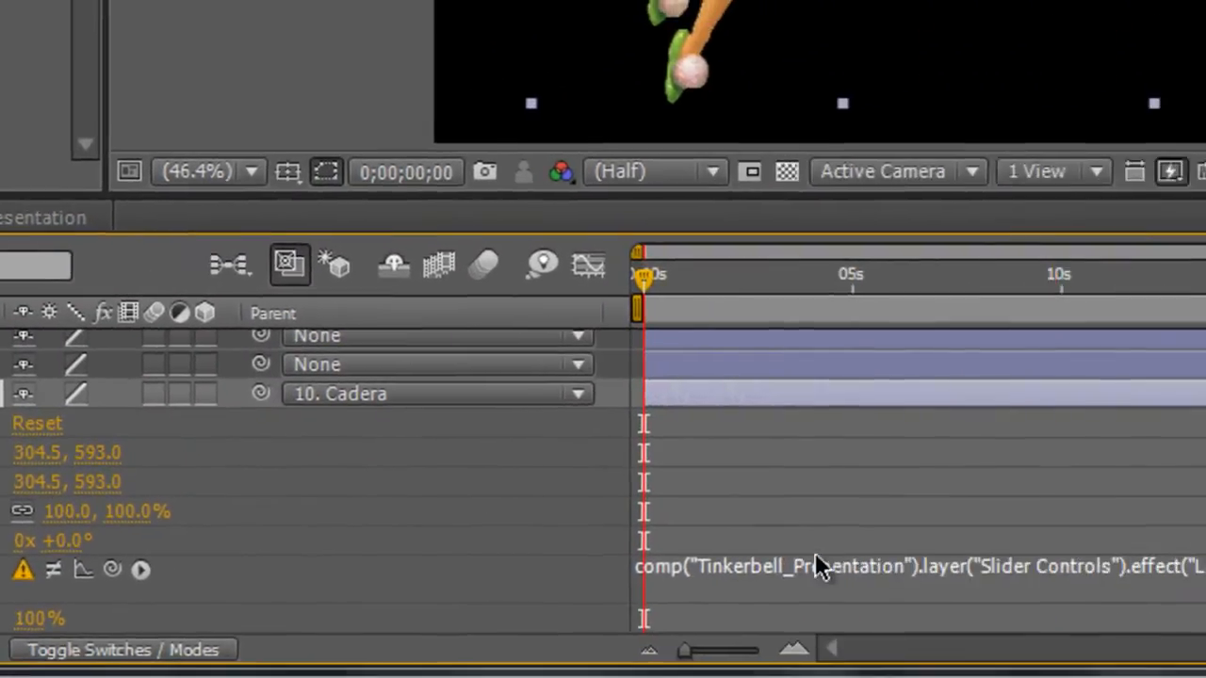
# Remove the expression from the Piernas layer's Rotation and set its rotation to 0°.
pyautogui.click(702, 560)
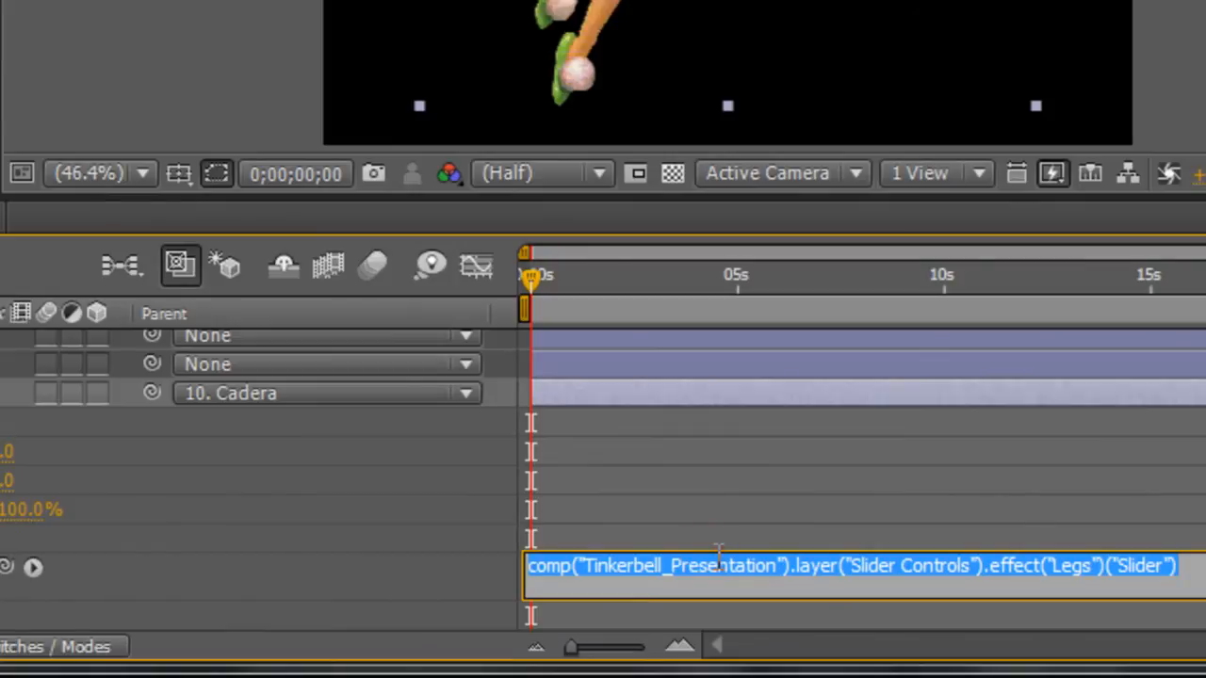
pyautogui.press('BackSpace')
pyautogui.press('Return')
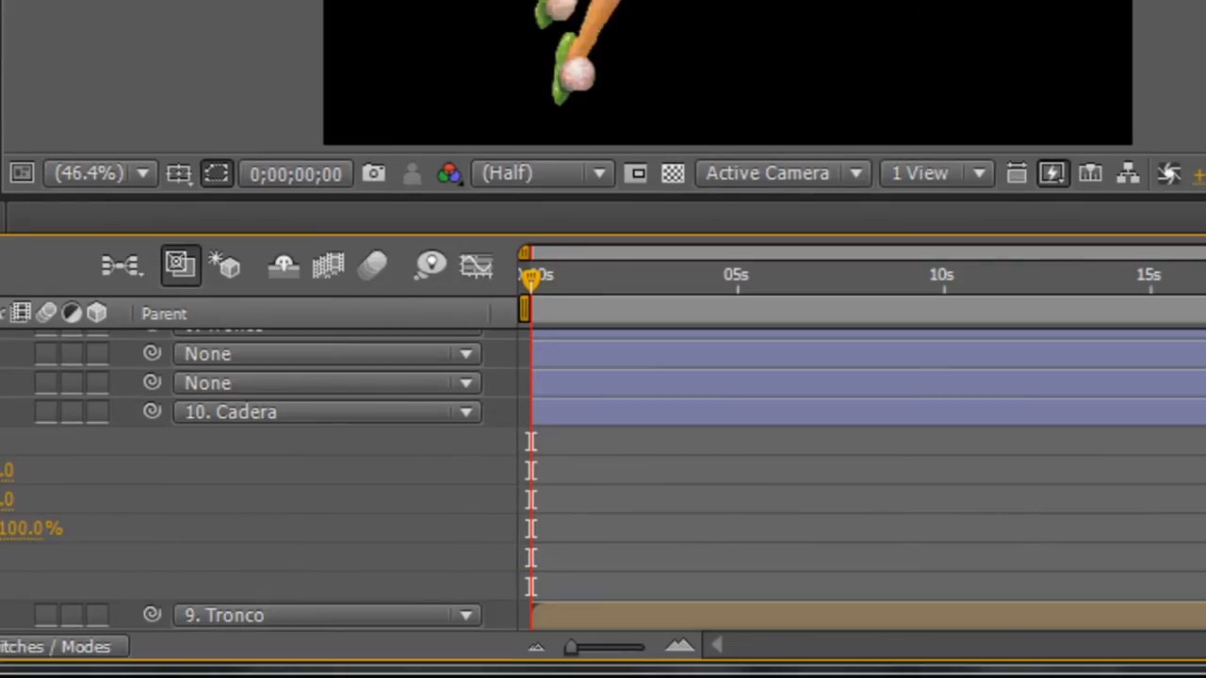
pyautogui.click(531, 557)
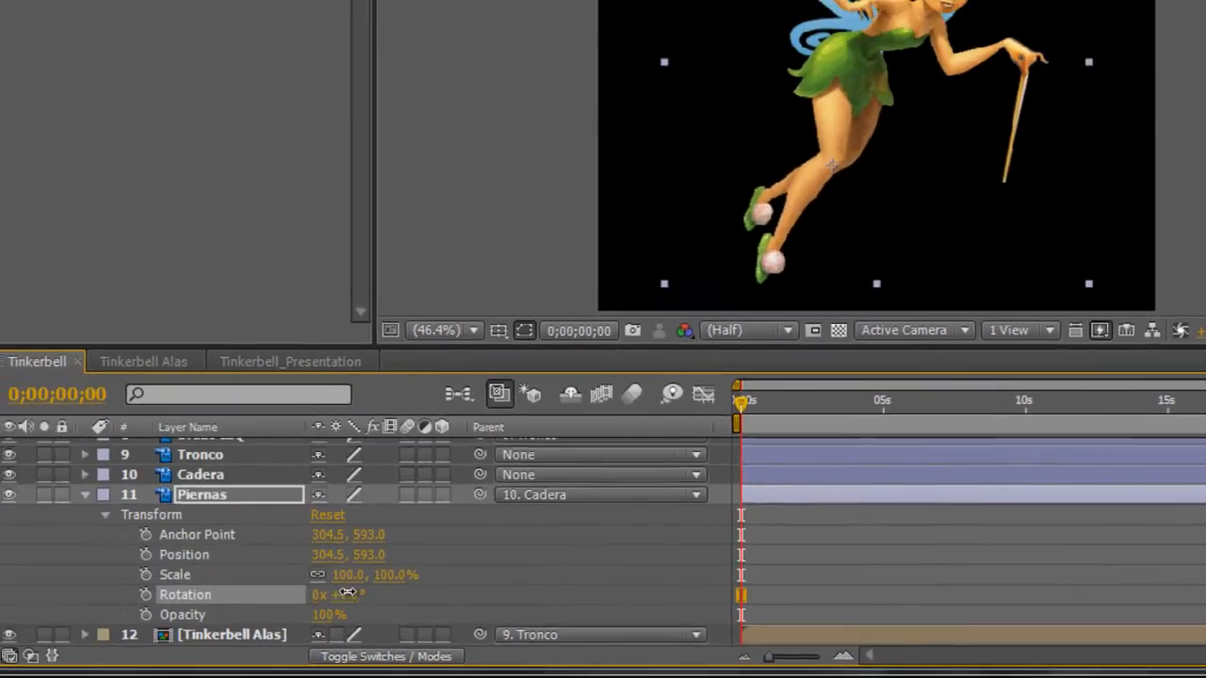
pyautogui.moveTo(347, 592); pyautogui.dragTo(356, 565)
pyautogui.click(368, 598)
pyautogui.write('0')
pyautogui.press('Return')
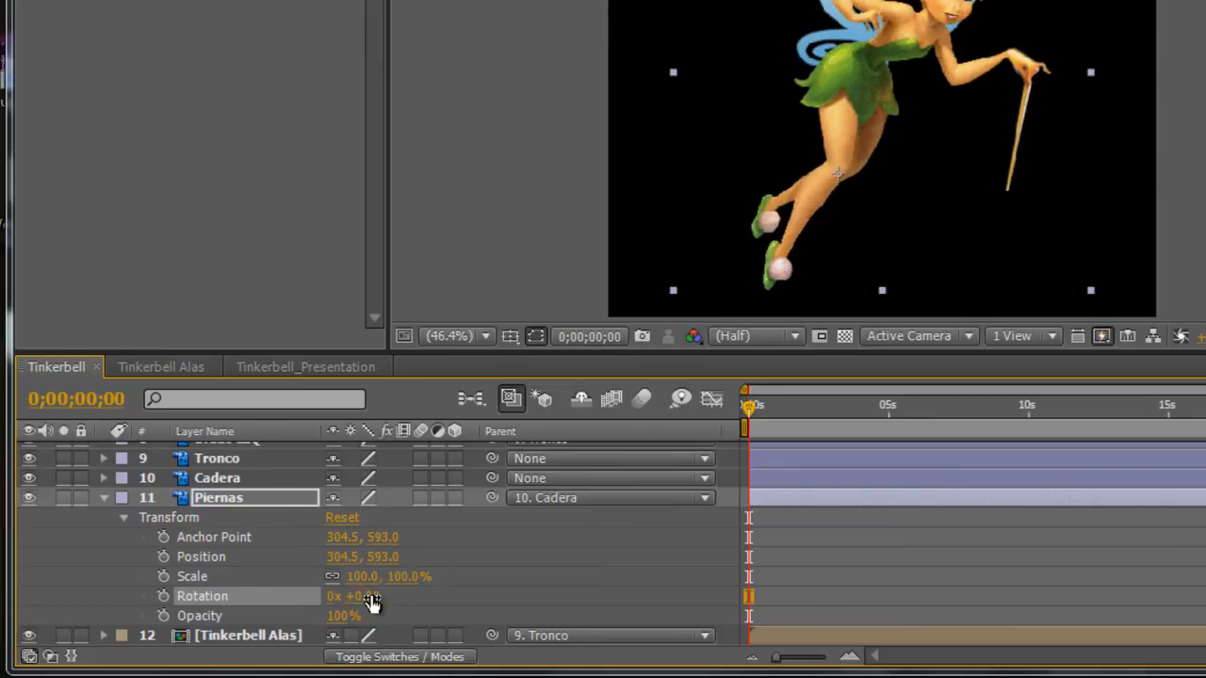
# Undock the Tinkerbell timeline as a floating window showing Piernas, and expand Legs_Control in the Tinkerbell_Presentation composition.
pyautogui.rightClick(56, 370)
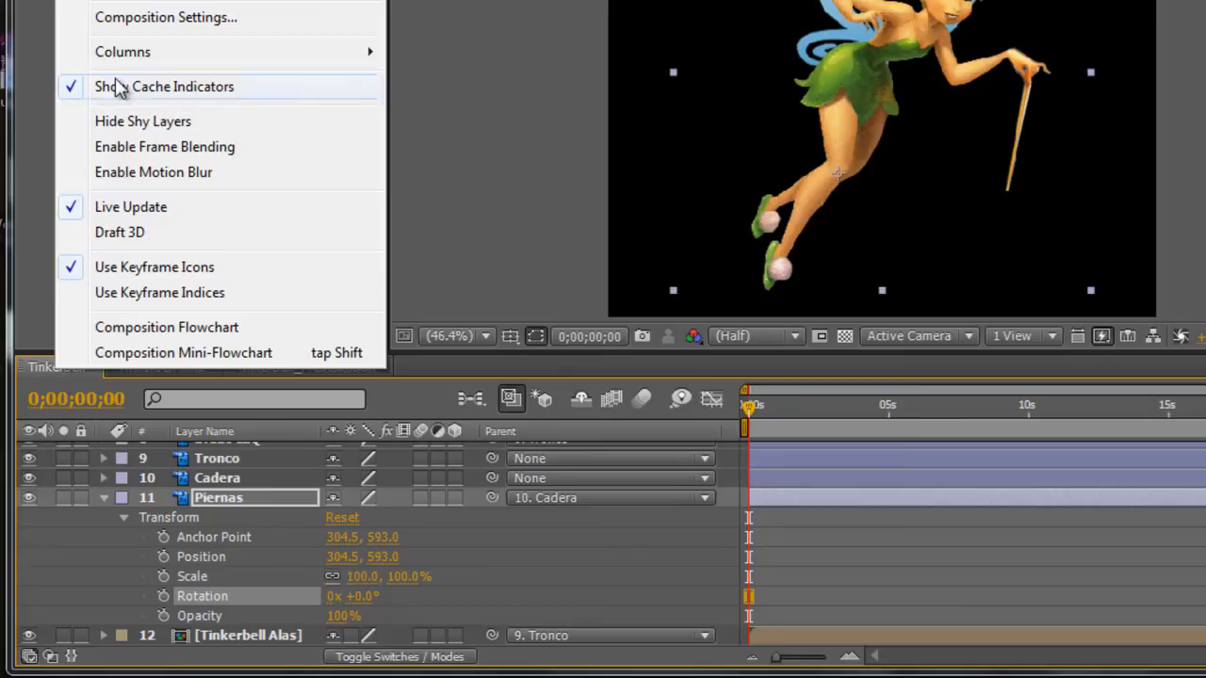
pyautogui.click(130, 0)
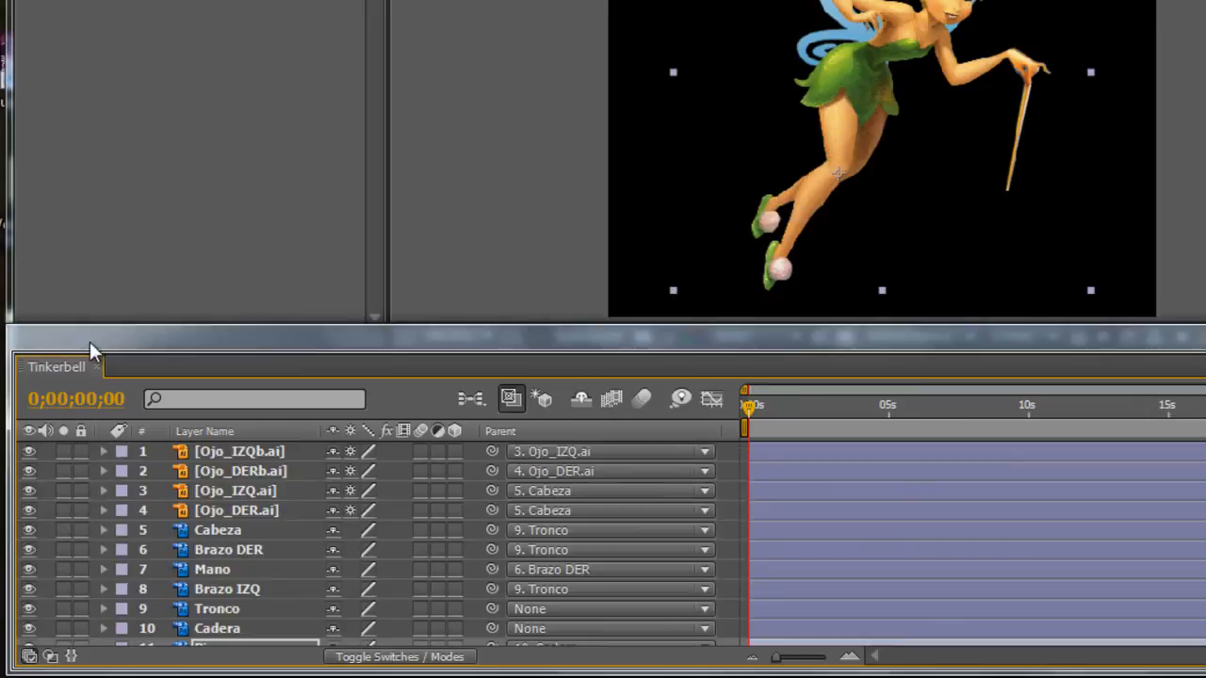
pyautogui.moveTo(43, 335); pyautogui.dragTo(525, 0)
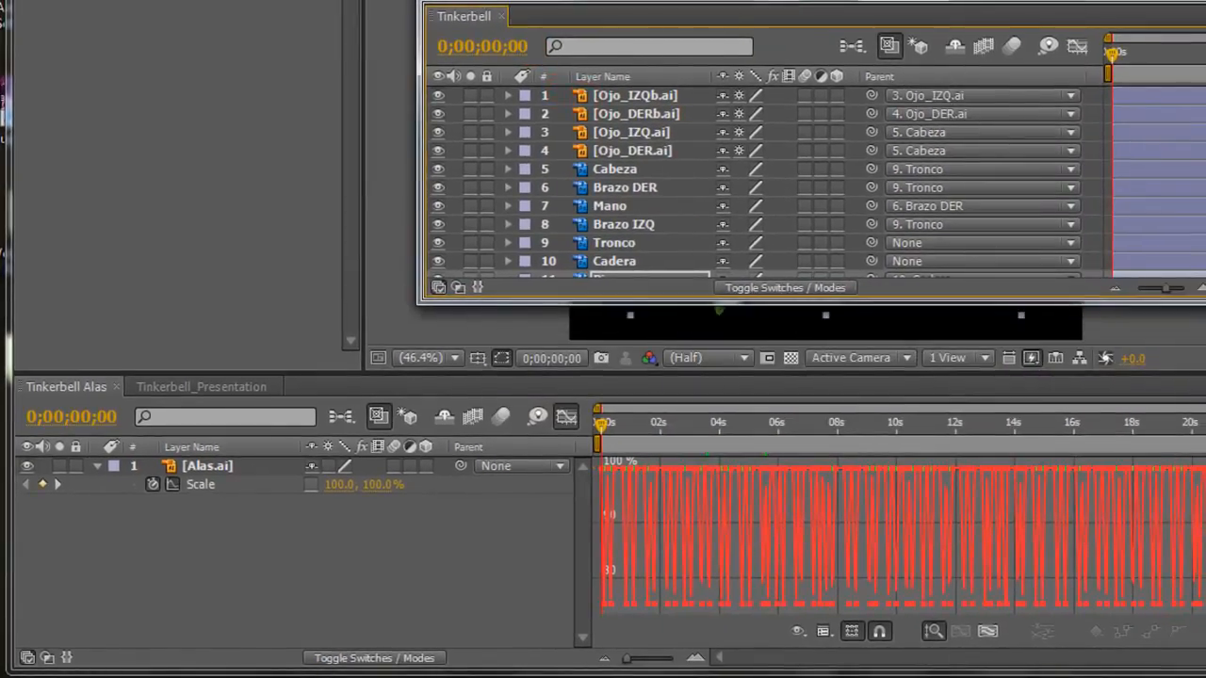
pyautogui.scroll(-4, 709, 242)
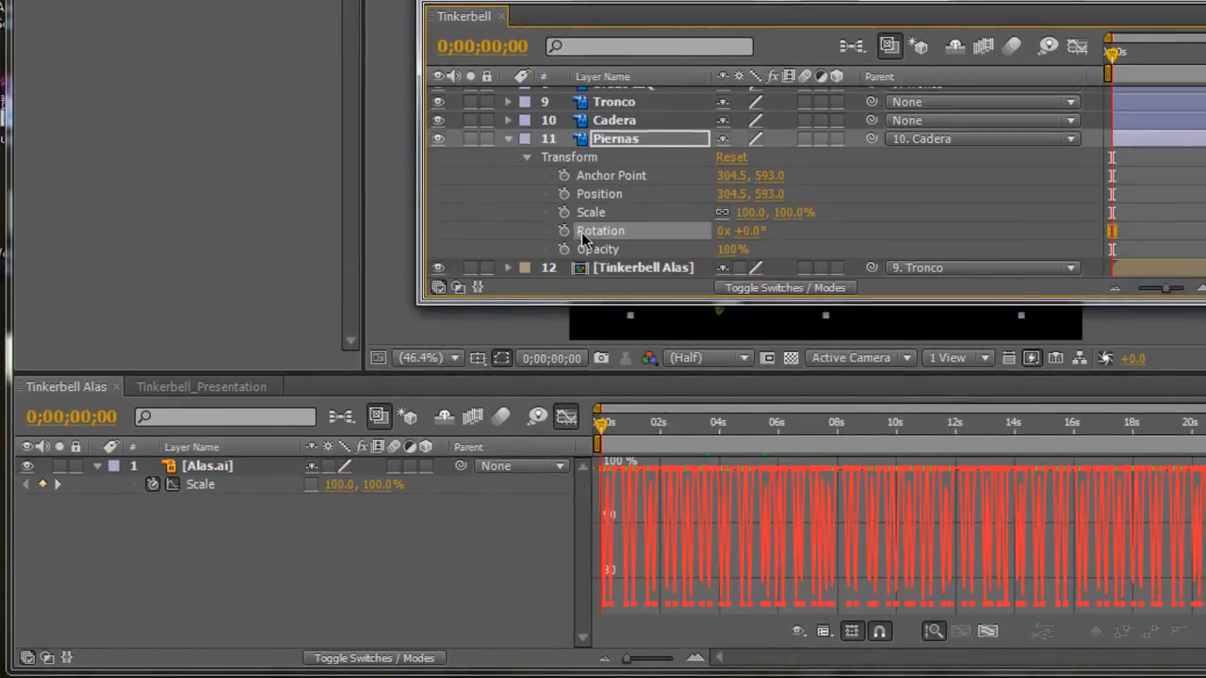
pyautogui.click(191, 389)
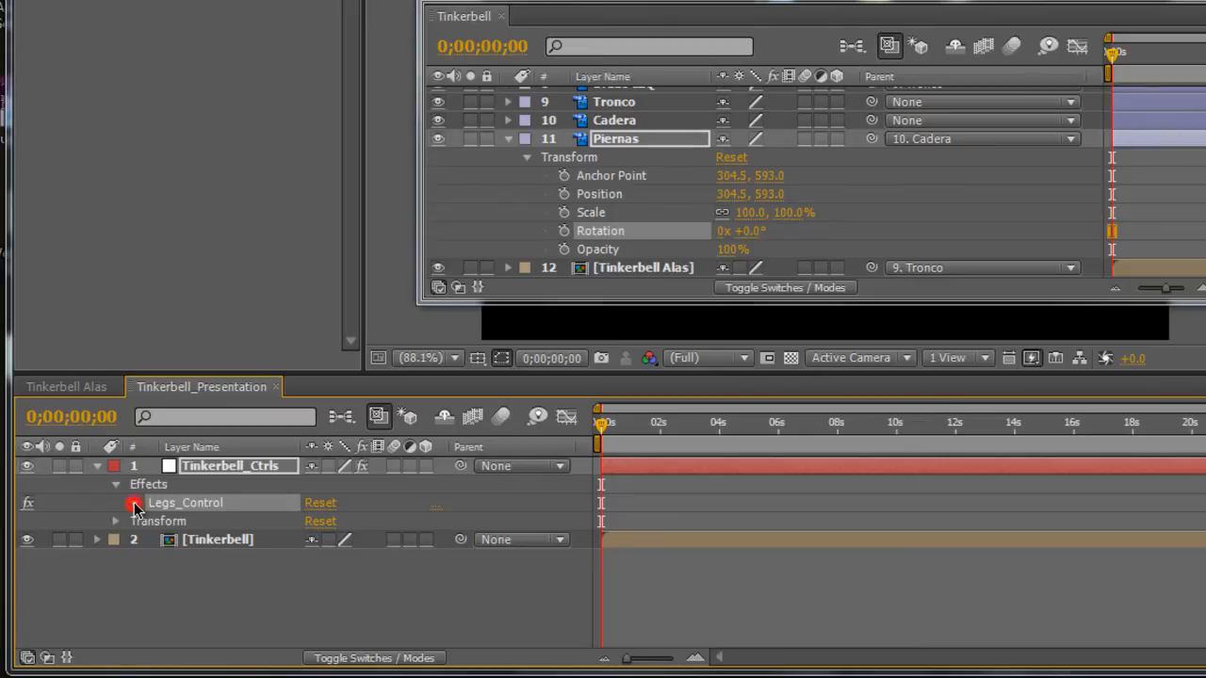
pyautogui.click(133, 502)
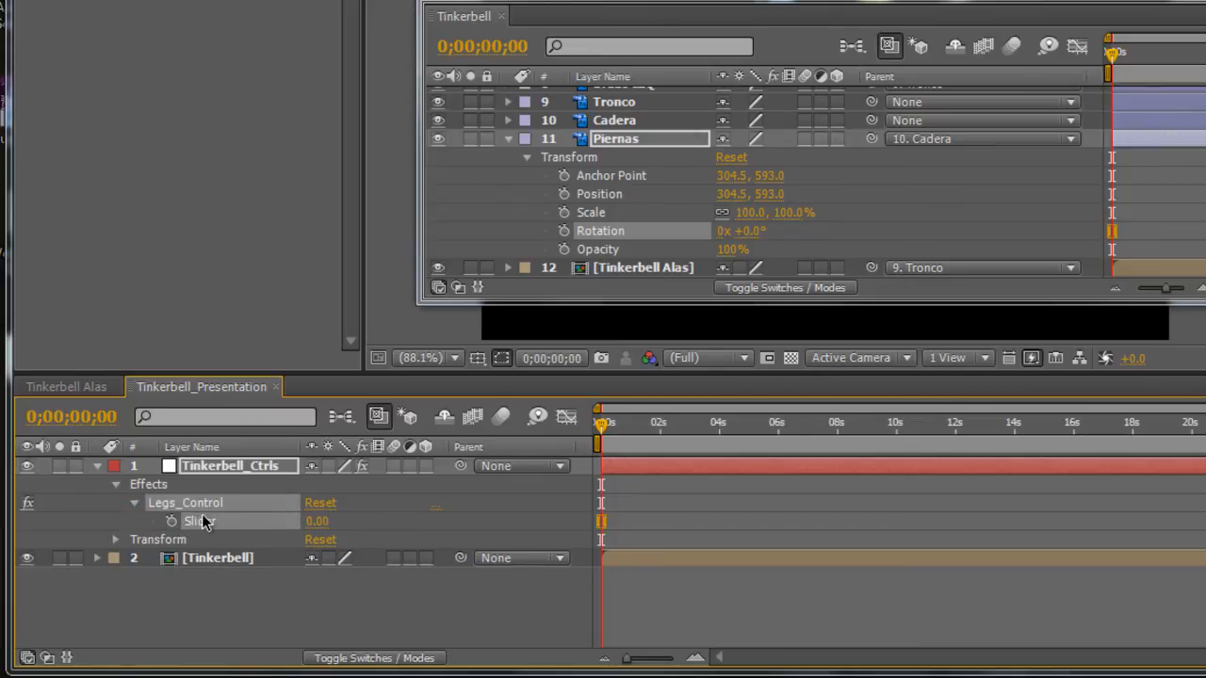
# Add an expression to the Piernas Rotation that links it to the Legs_Control Slider of Tinkerbell_Ctrls.
pyautogui.keyDown('alt'); pyautogui.click(564, 232); pyautogui.keyUp('alt')
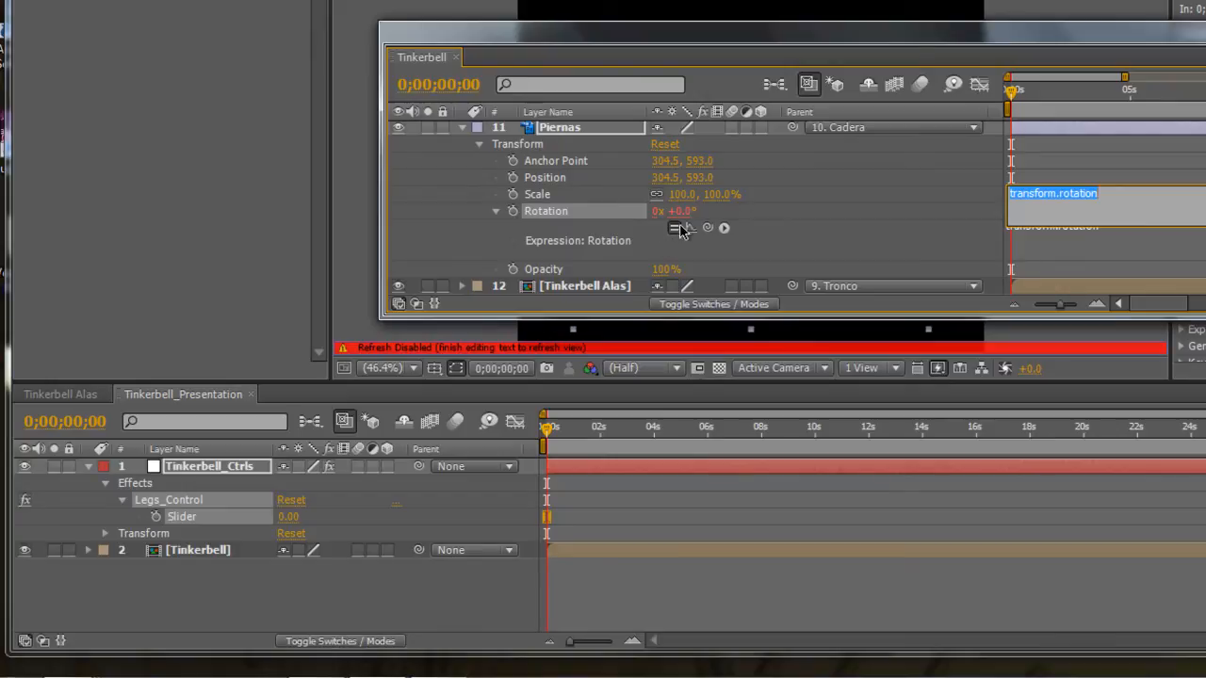
pyautogui.click(709, 229)
pyautogui.moveTo(702, 243); pyautogui.dragTo(162, 523)
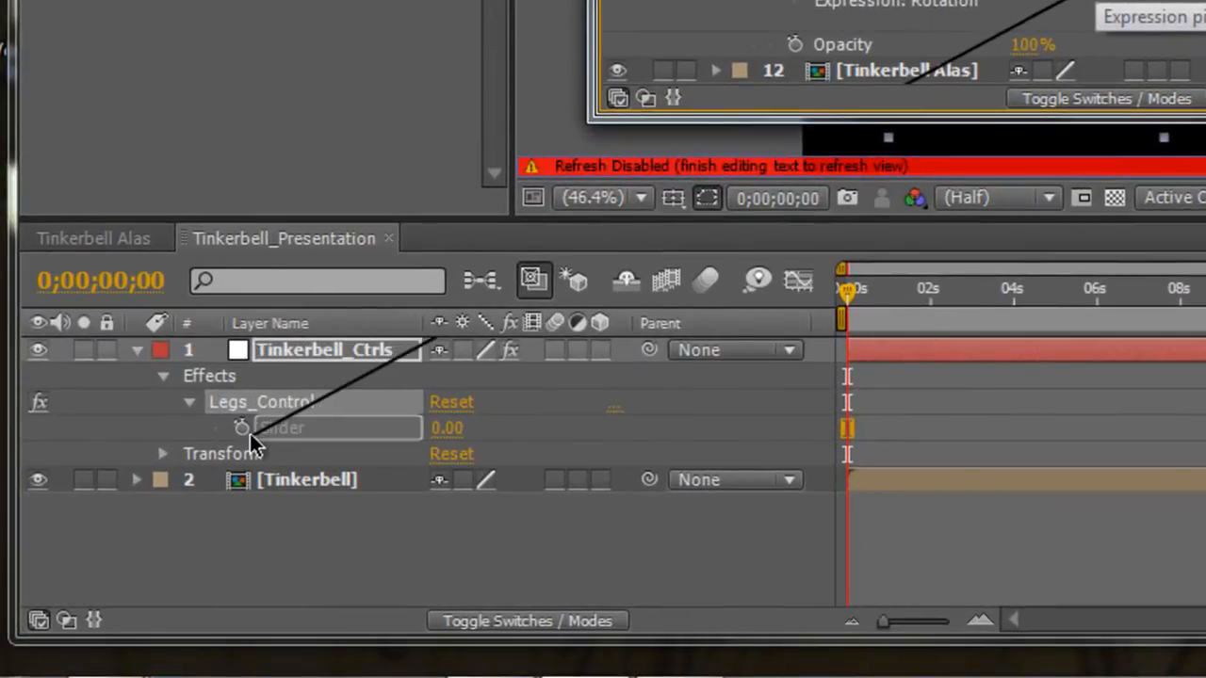
pyautogui.moveTo(252, 441); pyautogui.dragTo(302, 426)
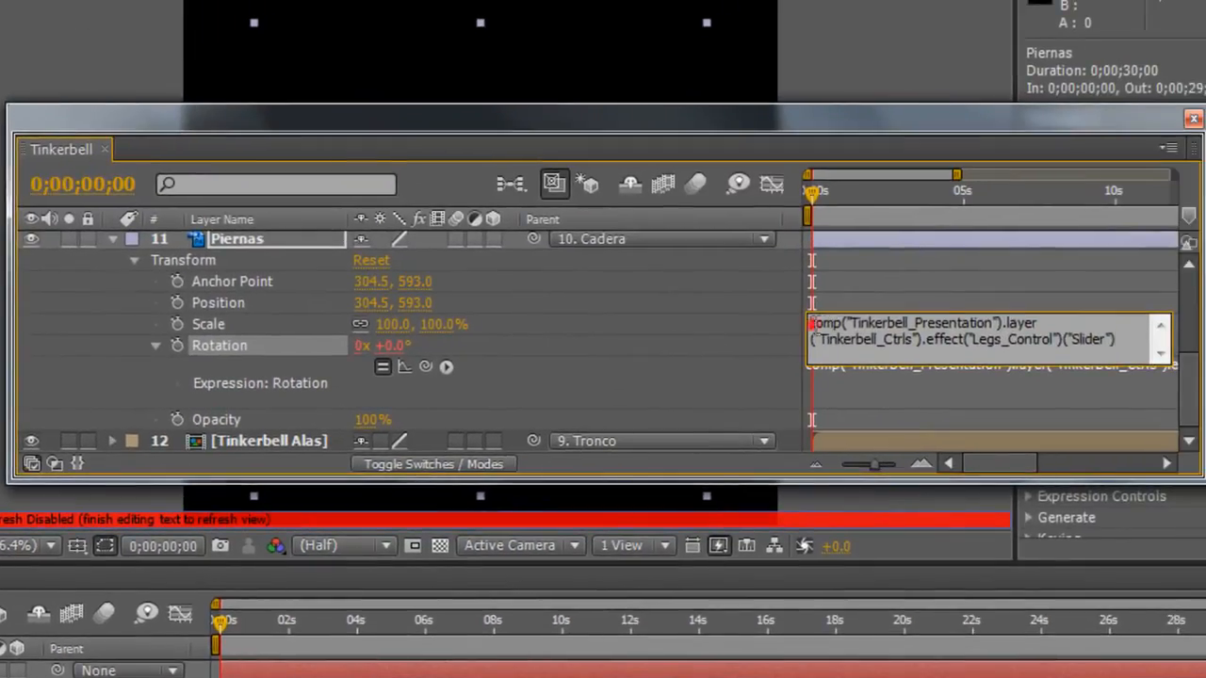
pyautogui.moveTo(811, 323); pyautogui.dragTo(1125, 346)
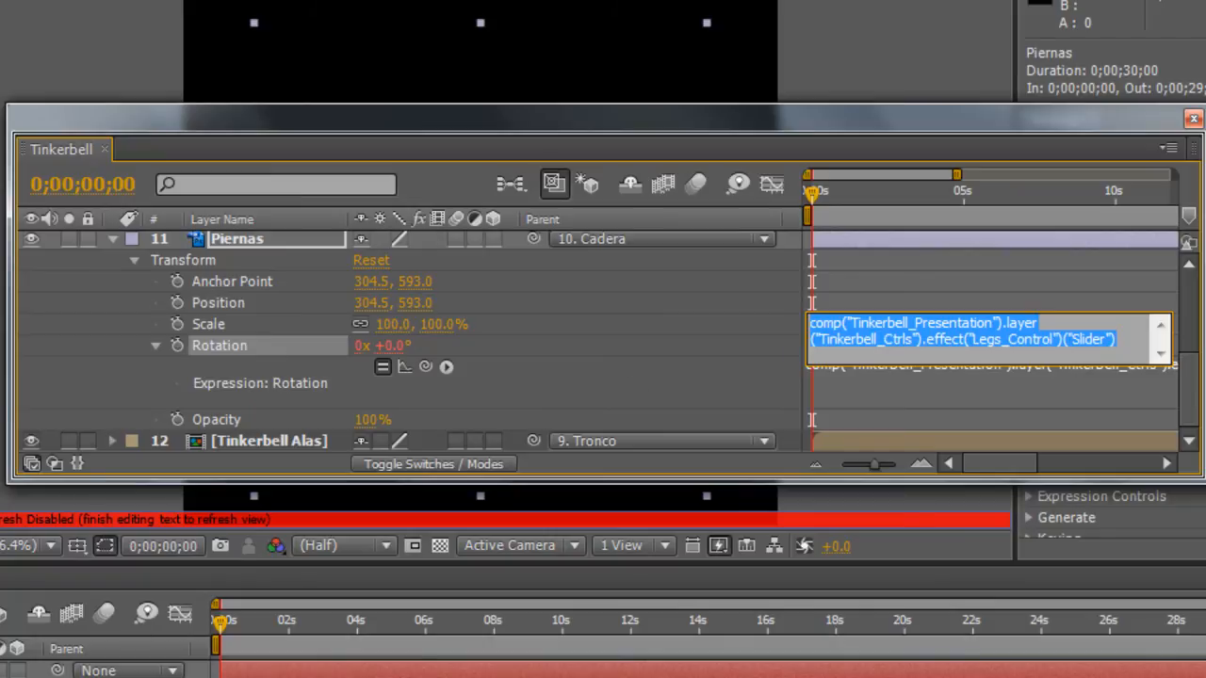
pyautogui.click(127, 353)
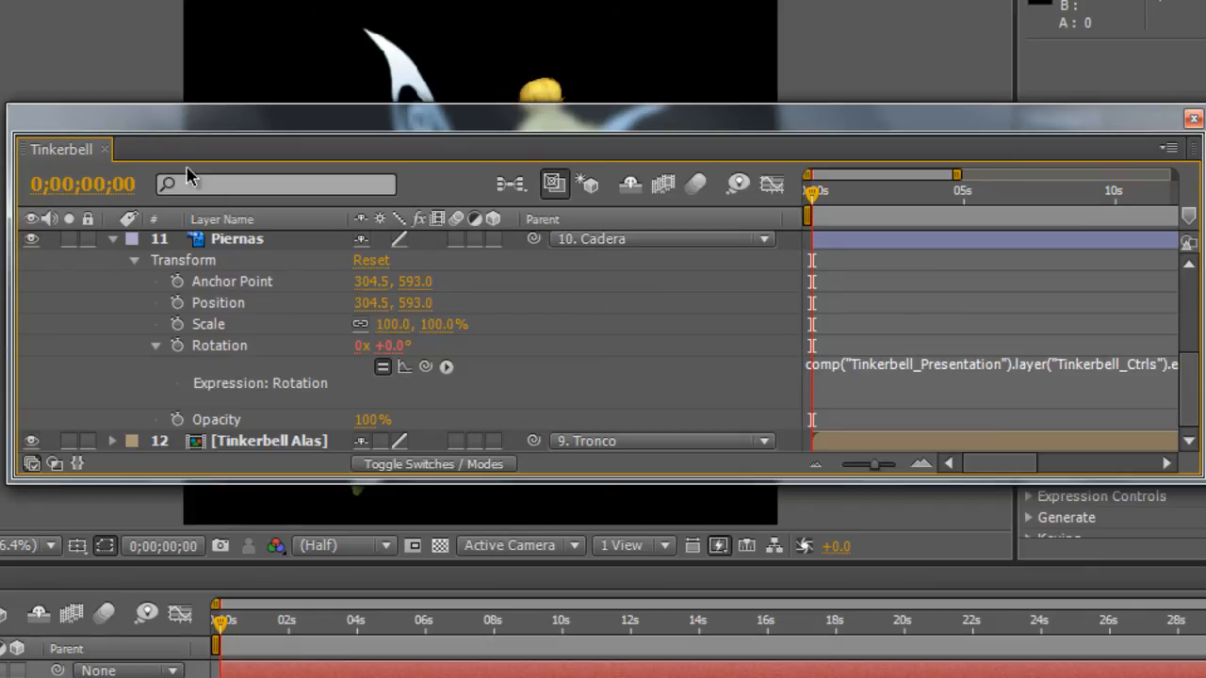
# Move the floating timeline clear of the character, test the leg rotation with the Legs_Control slider, and reset it to 0.
pyautogui.click(2, 671)
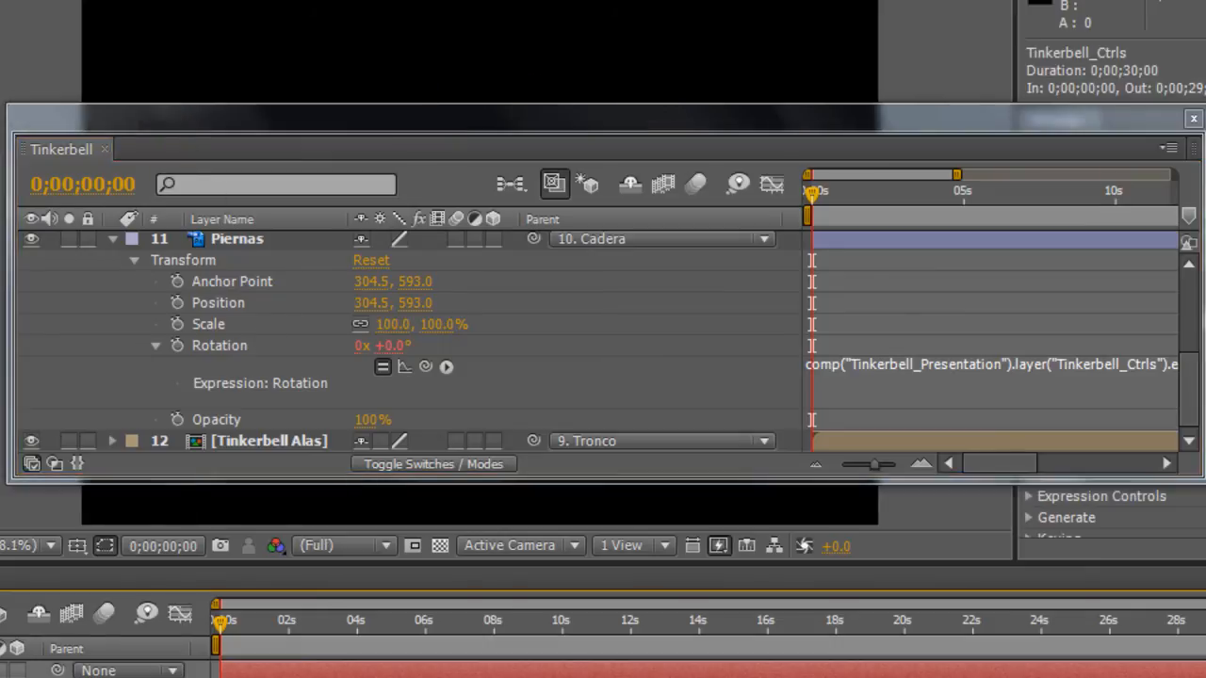
pyautogui.moveTo(91, 117); pyautogui.dragTo(4, 536)
pyautogui.moveTo(266, 412); pyautogui.dragTo(360, 406)
pyautogui.click(188, 504)
pyautogui.moveTo(165, 22); pyautogui.dragTo(235, 13)
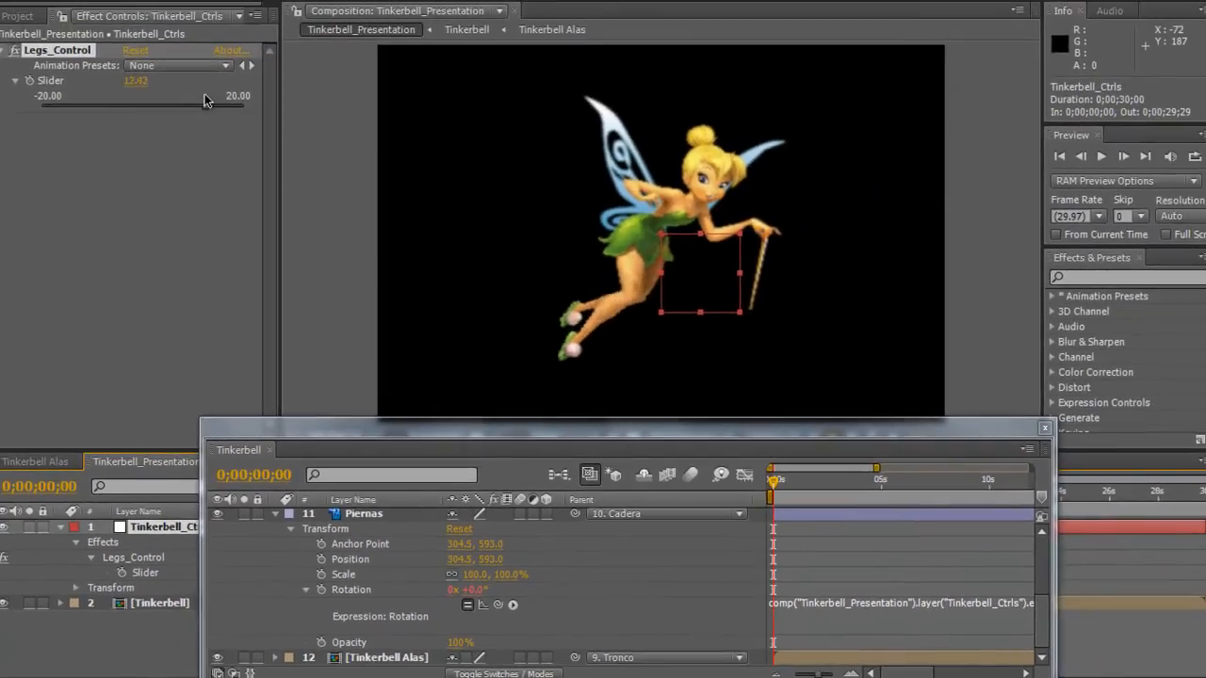
pyautogui.moveTo(206, 101); pyautogui.dragTo(135, 105)
pyautogui.click(144, 81)
pyautogui.write('0')
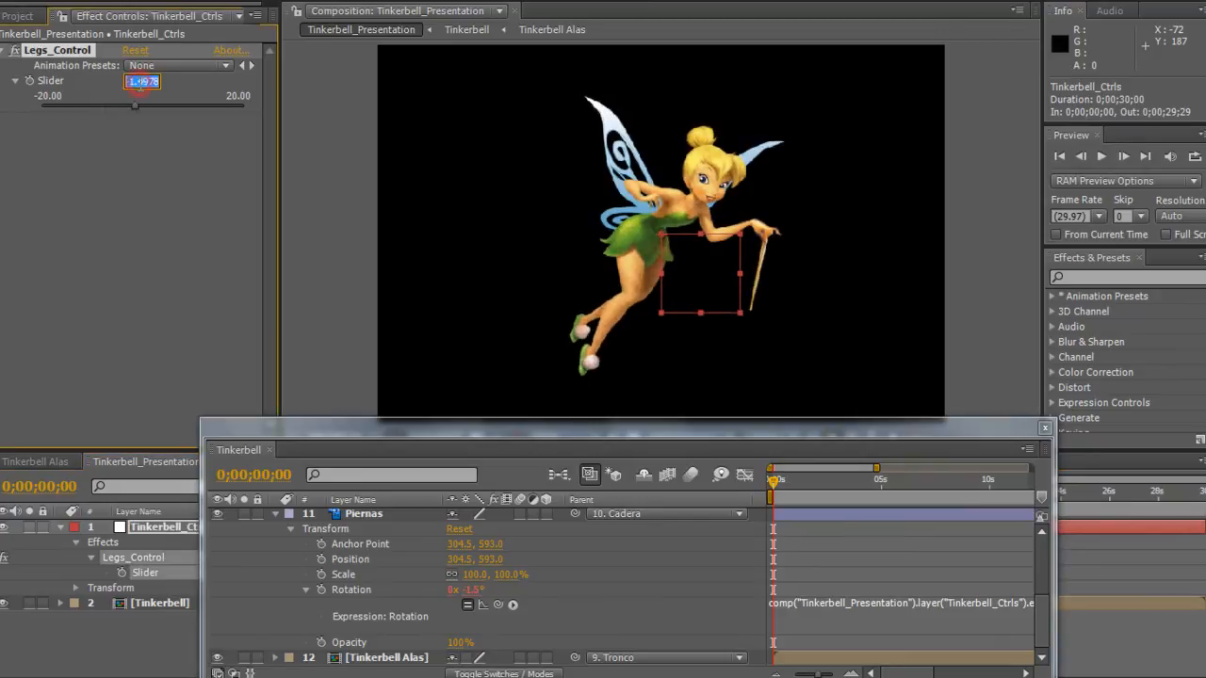
pyautogui.press('Return')
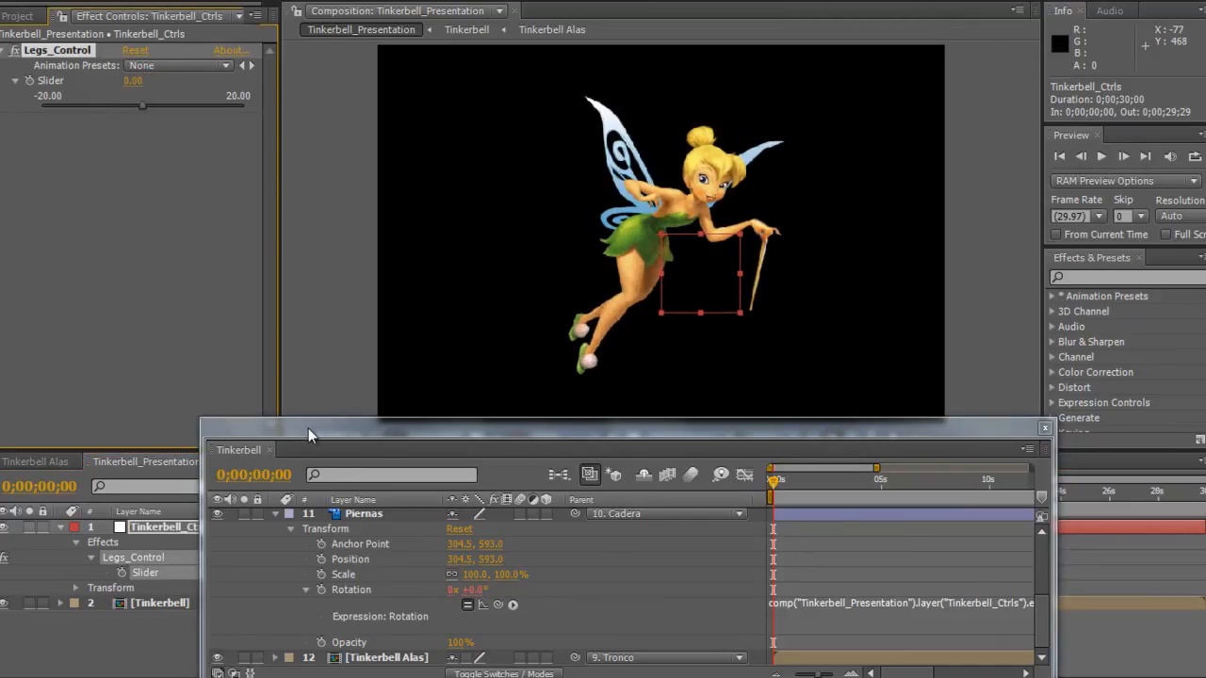
# Dock the floating Tinkerbell timeline back with the other composition timelines.
pyautogui.moveTo(232, 446); pyautogui.dragTo(66, 463)
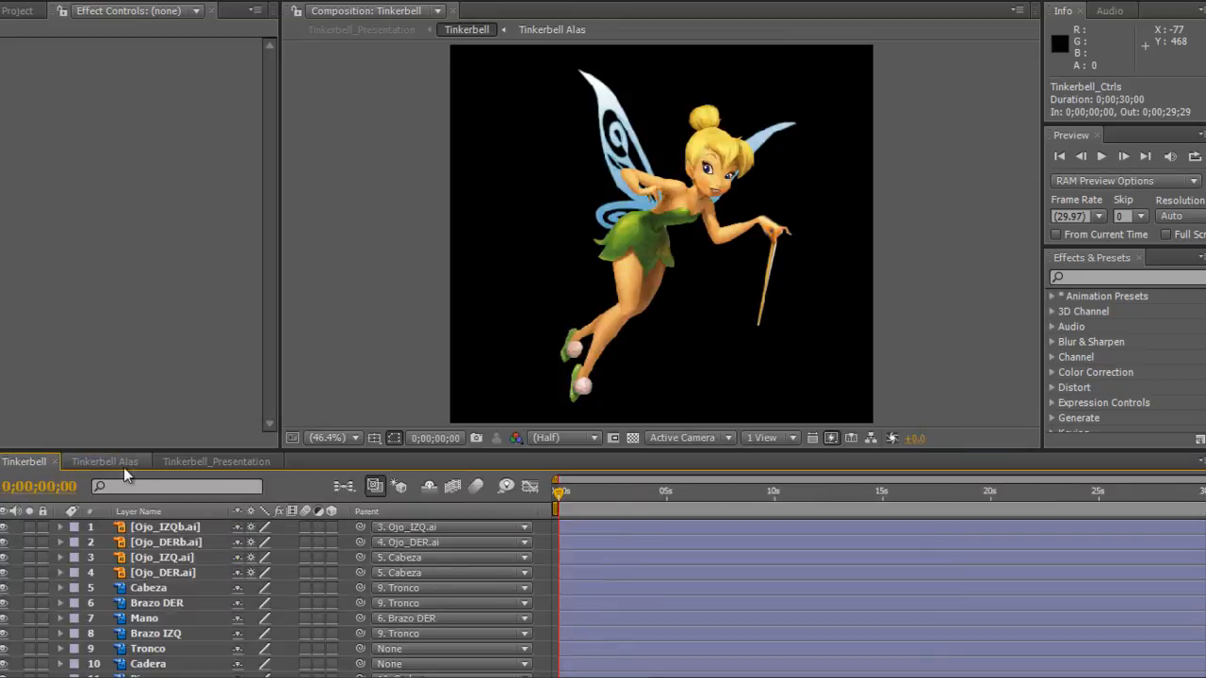
pyautogui.click(30, 2)
pyautogui.click(64, 126)
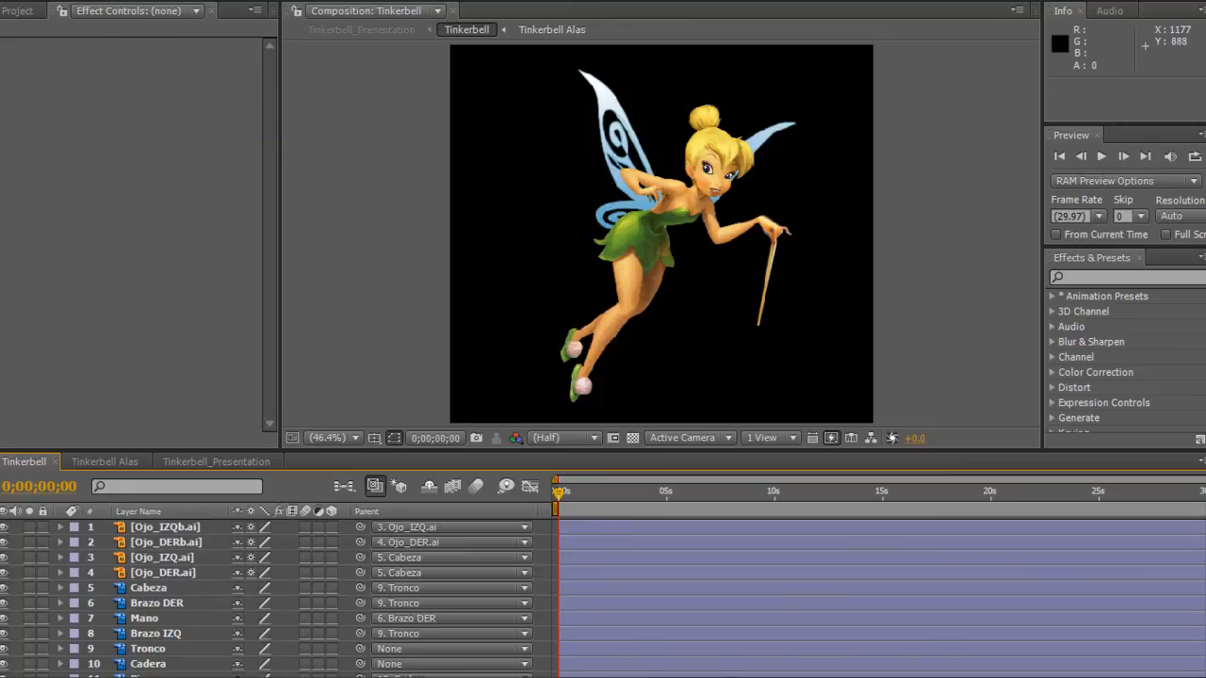
pyautogui.click(1105, 618)
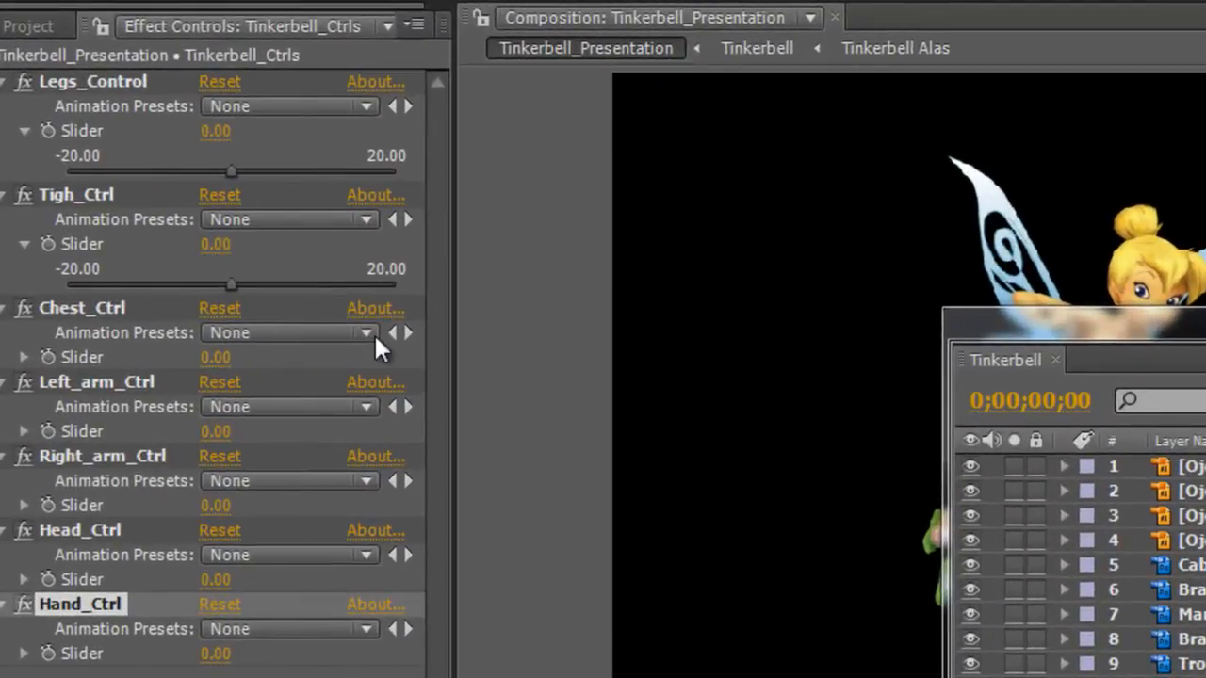
# Collapse all seven slider effects of Tinkerbell_Ctrls, from Legs_Control to Hand_Ctrl.
pyautogui.click(4, 82)
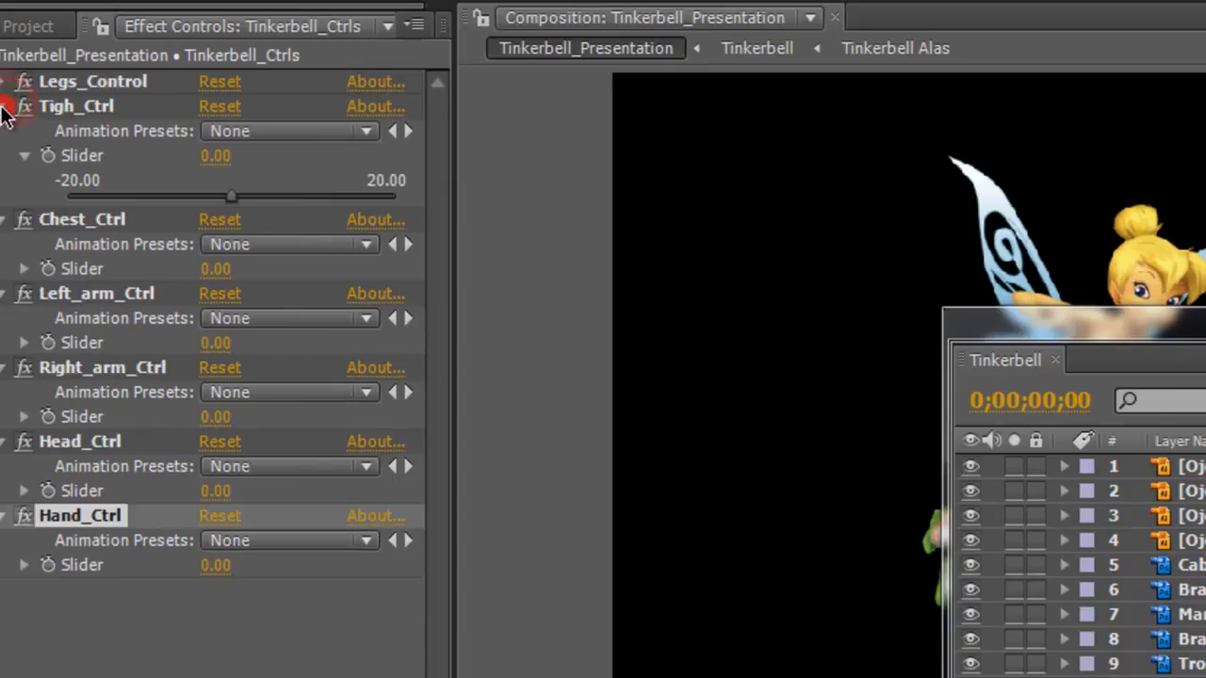
pyautogui.click(4, 107)
pyautogui.click(5, 131)
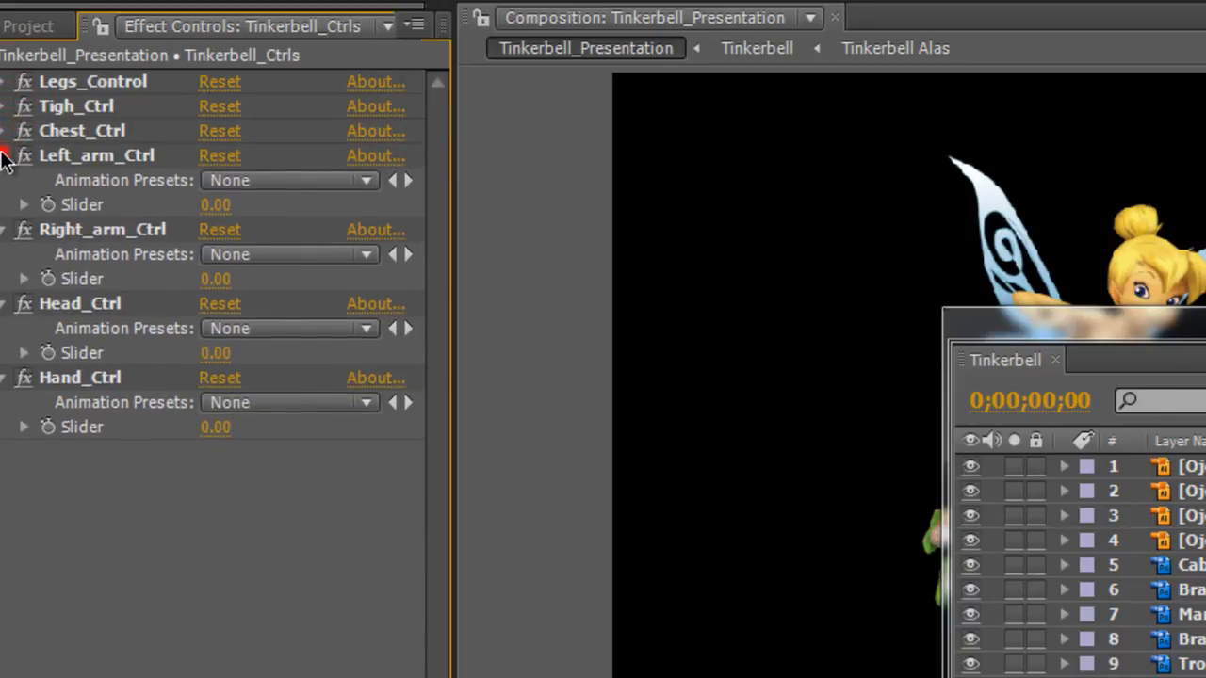
pyautogui.click(4, 155)
pyautogui.click(4, 180)
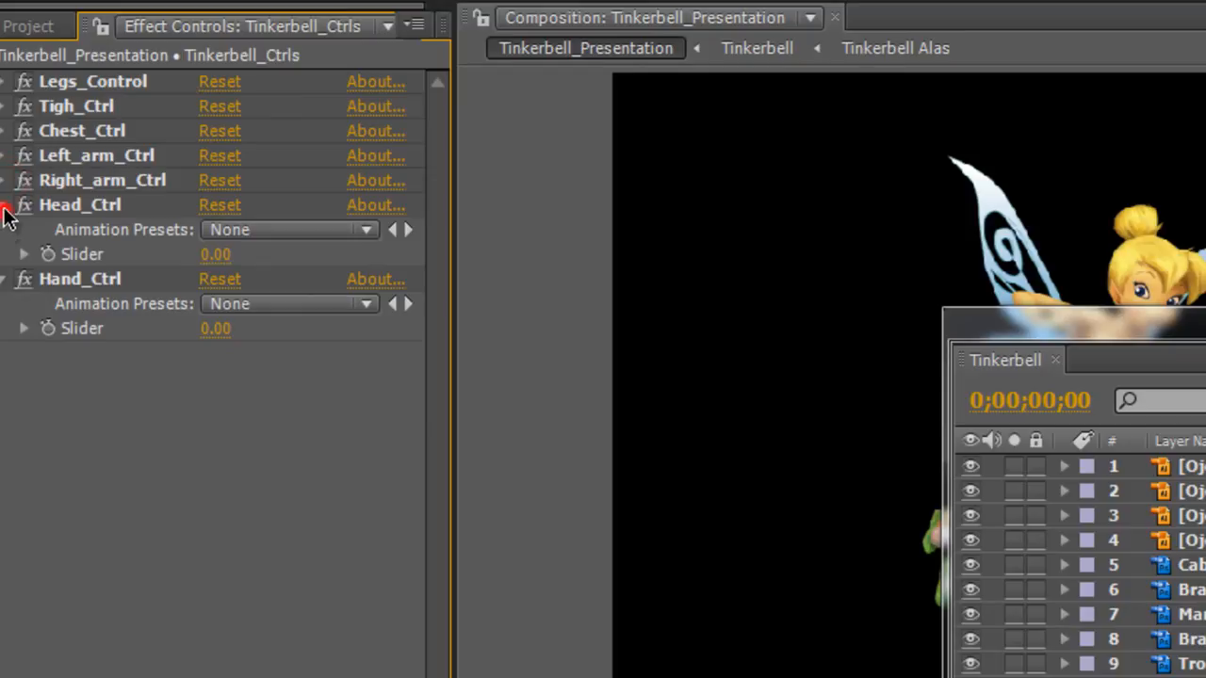
pyautogui.click(5, 214)
pyautogui.click(4, 232)
pyautogui.click(250, 347)
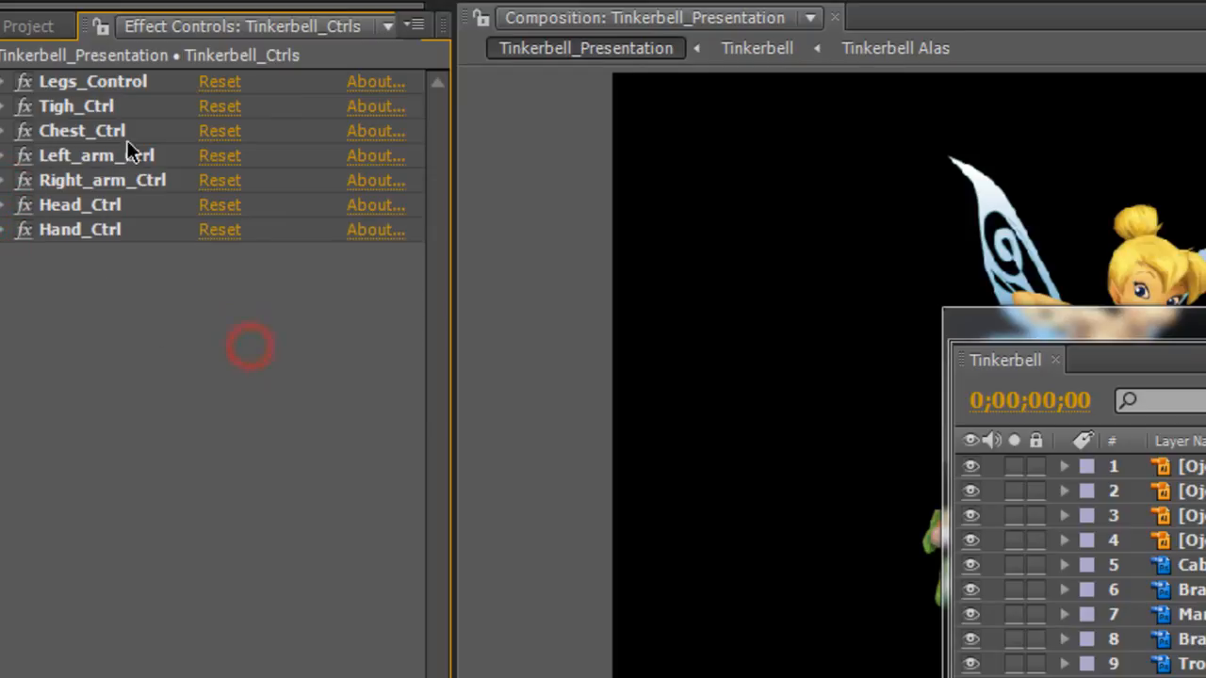
# Reposition the floating Tinkerbell timeline over the Tinkerbell_Presentation timeline, with the effects of Tinkerbell_Ctrls displayed.
pyautogui.moveTo(1145, 341); pyautogui.dragTo(796, 677)
pyautogui.moveTo(1037, 677); pyautogui.dragTo(1061, 673)
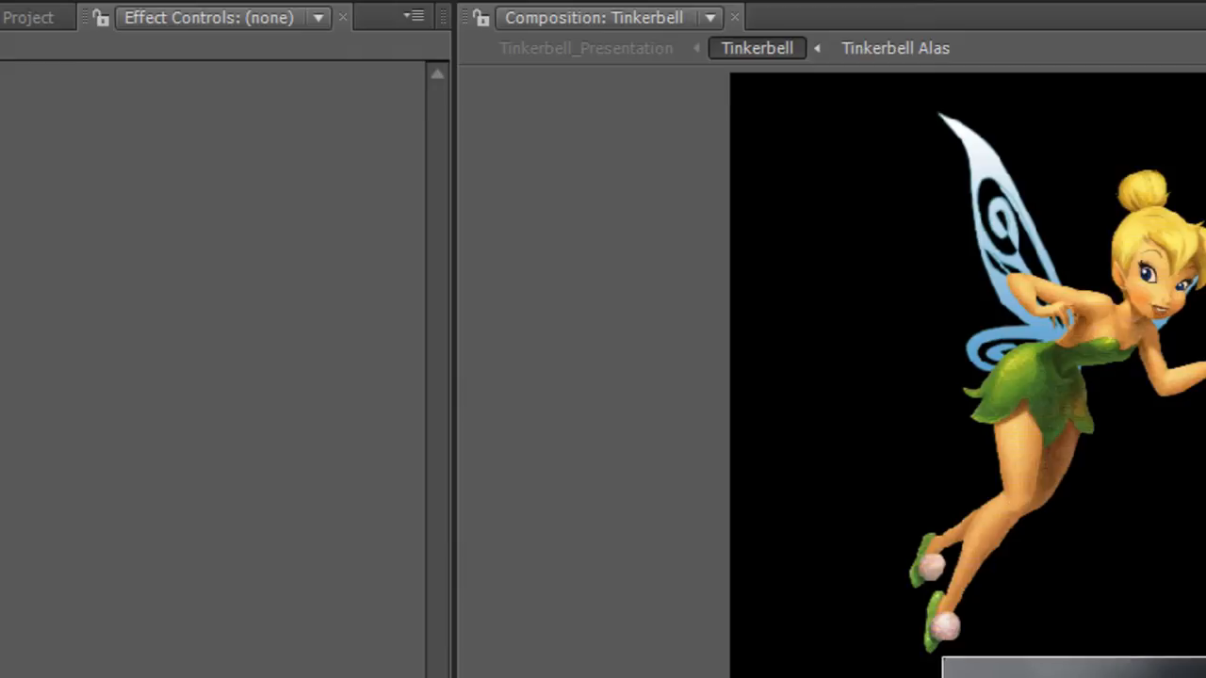
pyautogui.click(141, 677)
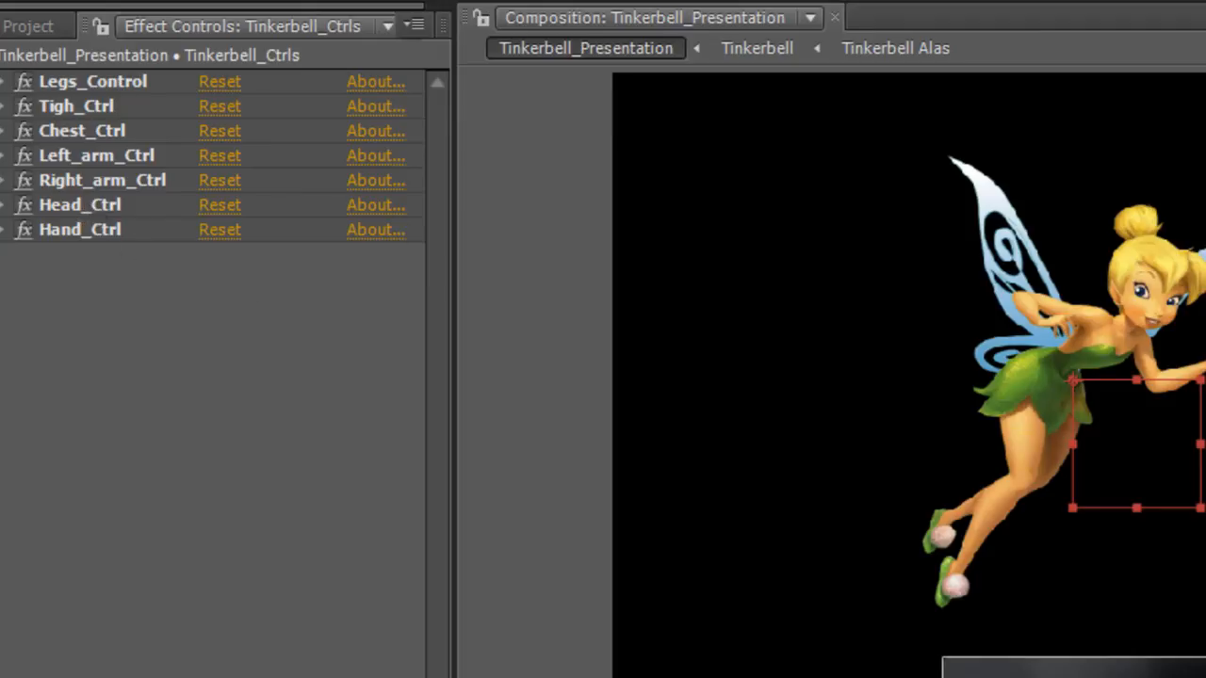
pyautogui.moveTo(1145, 671); pyautogui.dragTo(1146, 440)
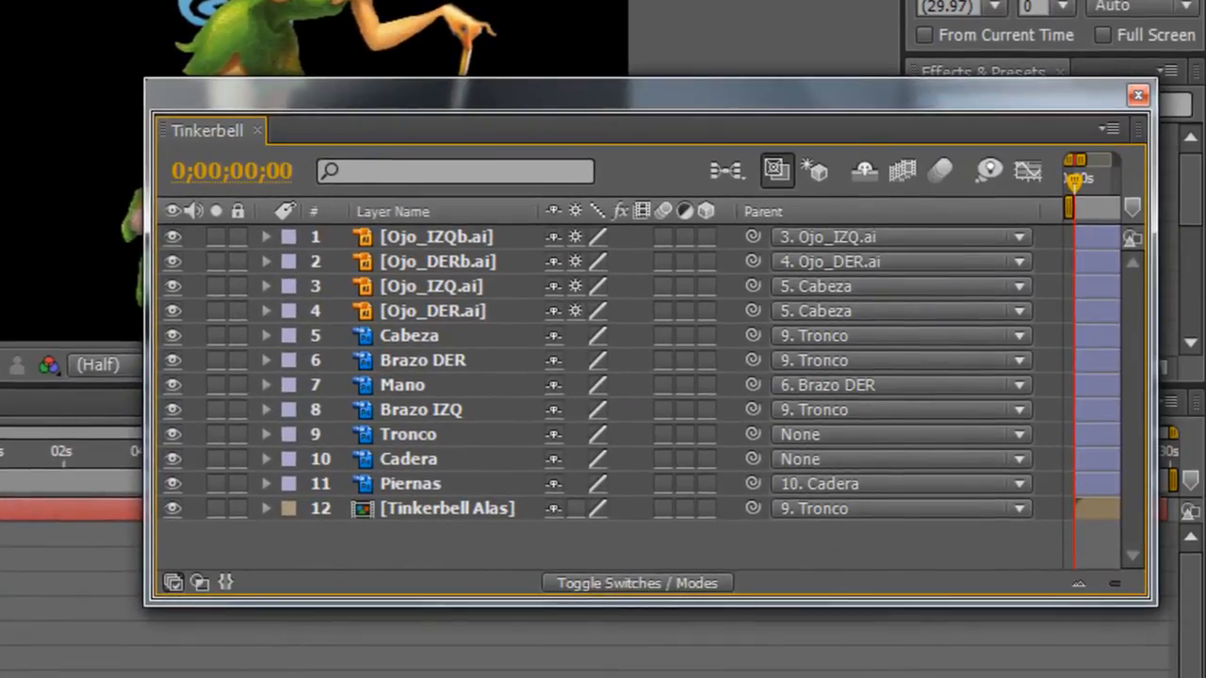
# Reveal the Cabeza layer's Rotation and link it by expression to the Head_Ctrl Slider of Tinkerbell_Ctrls.
pyautogui.click(421, 337)
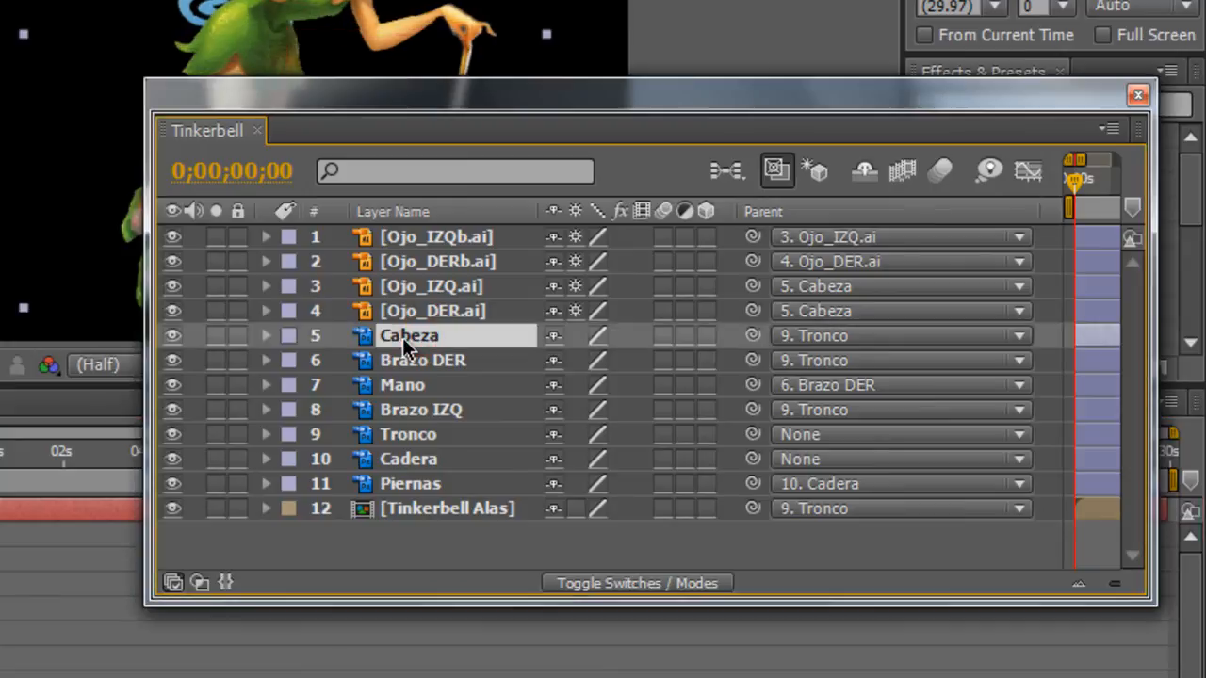
pyautogui.press('r')
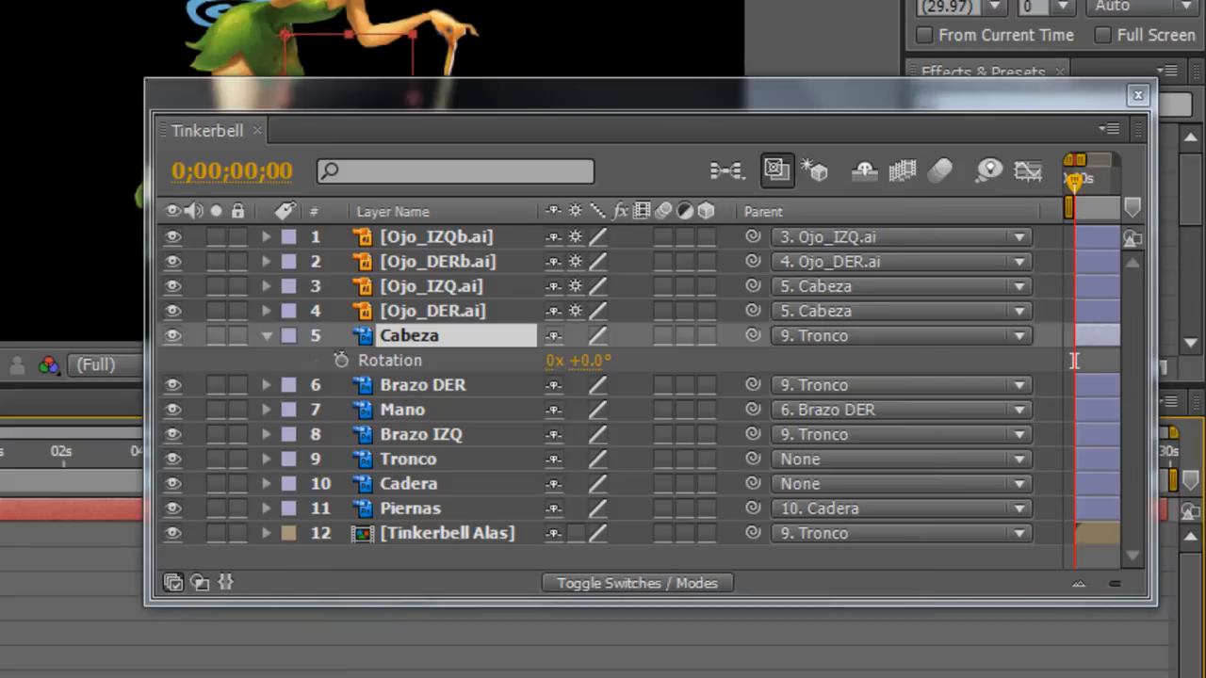
pyautogui.keyDown('alt'); pyautogui.click(342, 360); pyautogui.keyUp('alt')
pyautogui.moveTo(627, 386); pyautogui.dragTo(5, 532)
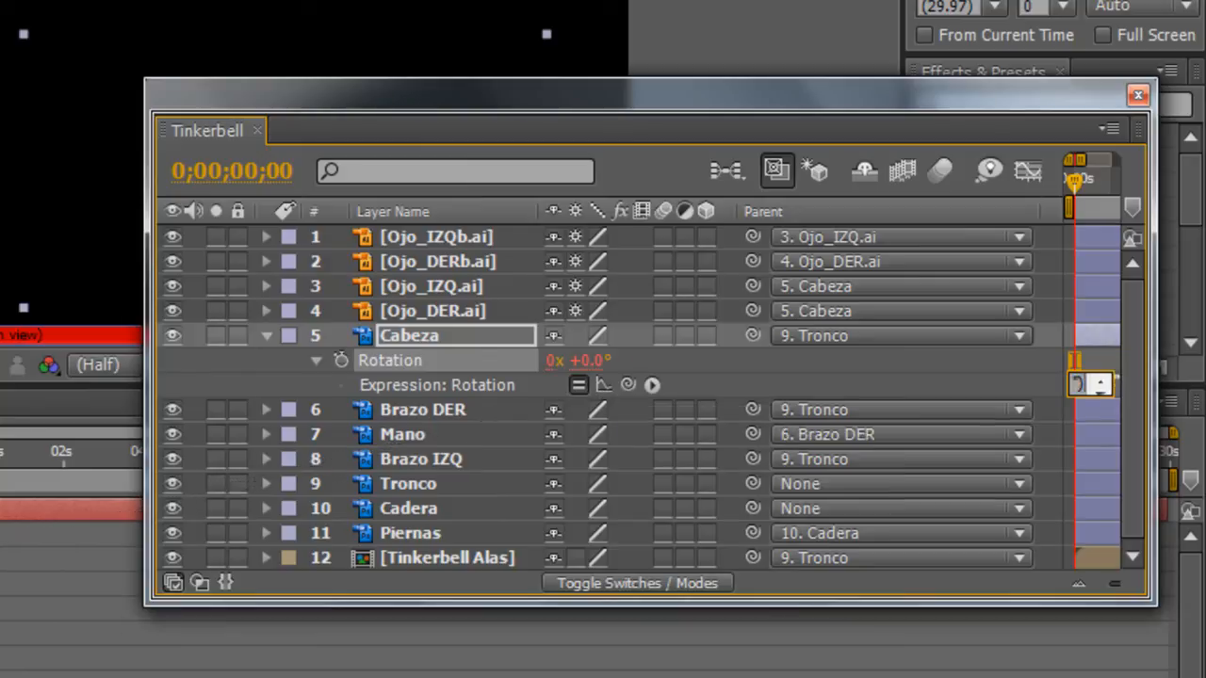
pyautogui.click(1069, 231)
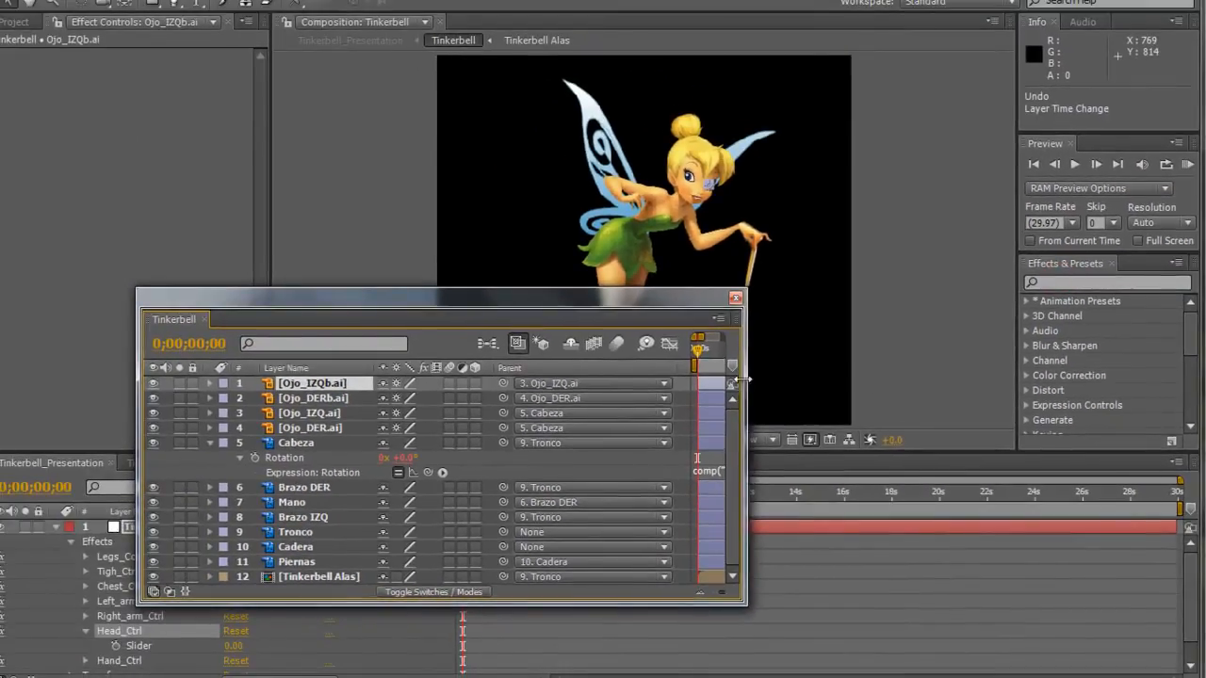
# Widen the floating Tinkerbell timeline and inspect the Cabeza rotation expression without changing it.
pyautogui.moveTo(742, 380); pyautogui.dragTo(1059, 379)
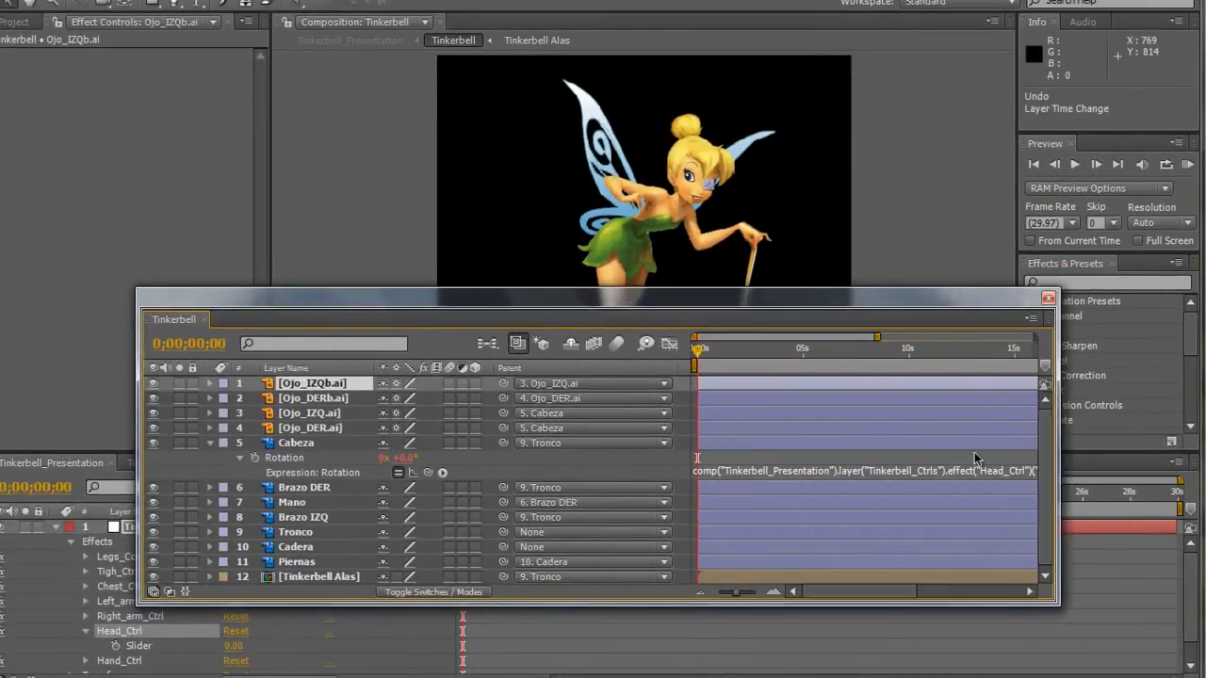
pyautogui.click(954, 471)
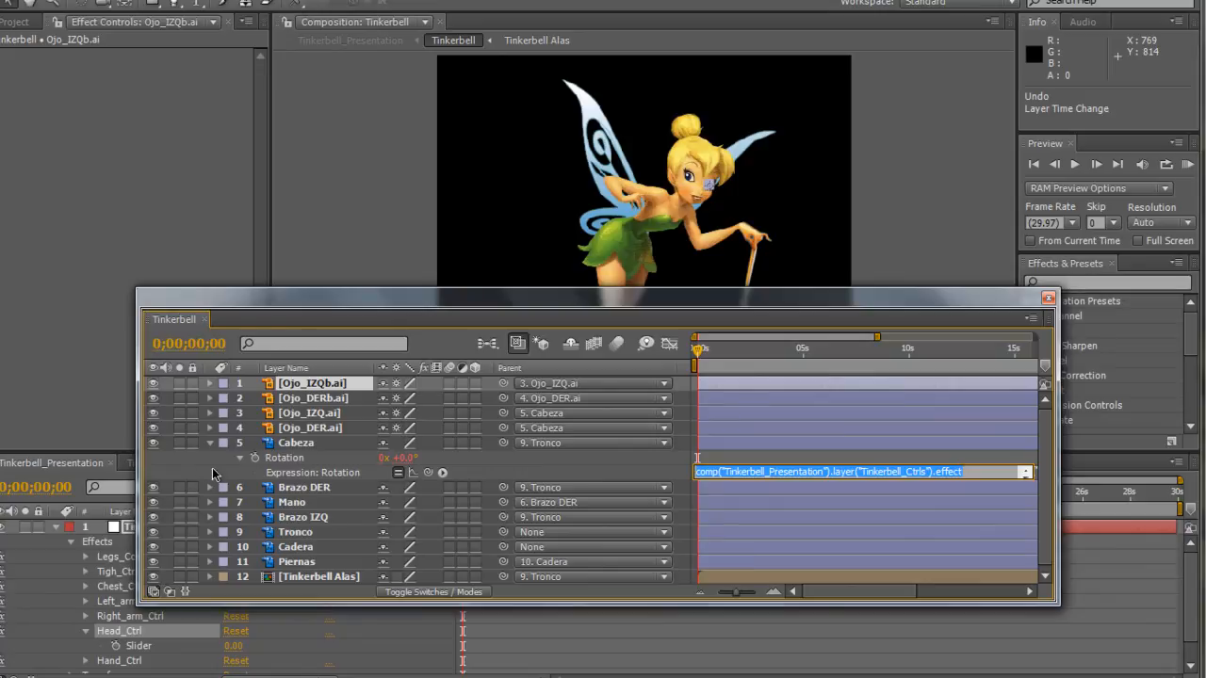
pyautogui.click(214, 473)
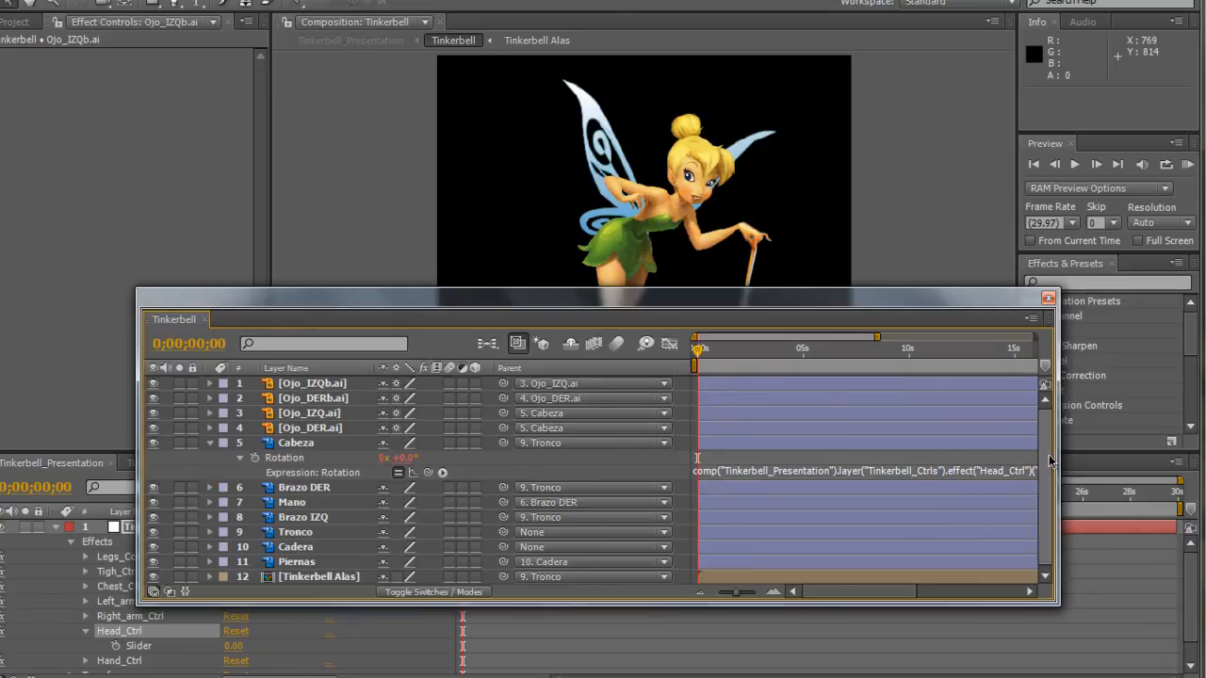
# Dock the Tinkerbell timeline beside Tinkerbell Alas and switch Tinkerbell Alas from the Graph Editor to the keyframe view.
pyautogui.moveTo(569, 315); pyautogui.dragTo(712, 296)
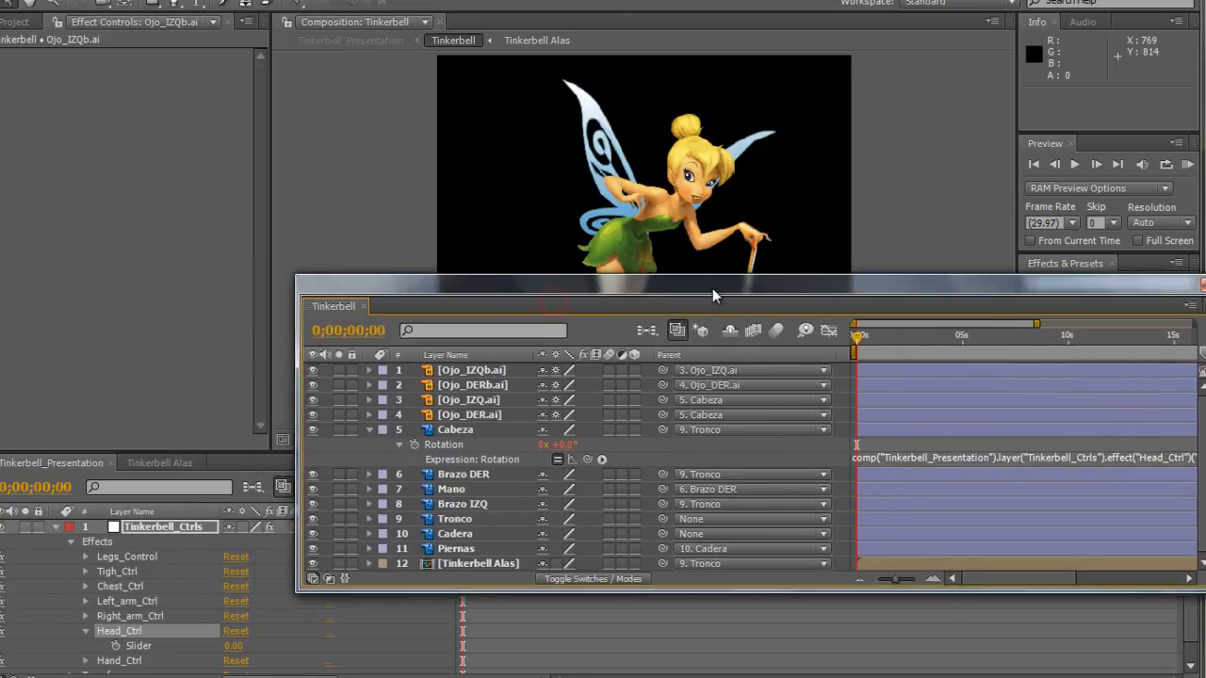
pyautogui.moveTo(343, 303); pyautogui.dragTo(63, 464)
pyautogui.moveTo(222, 462); pyautogui.dragTo(117, 464)
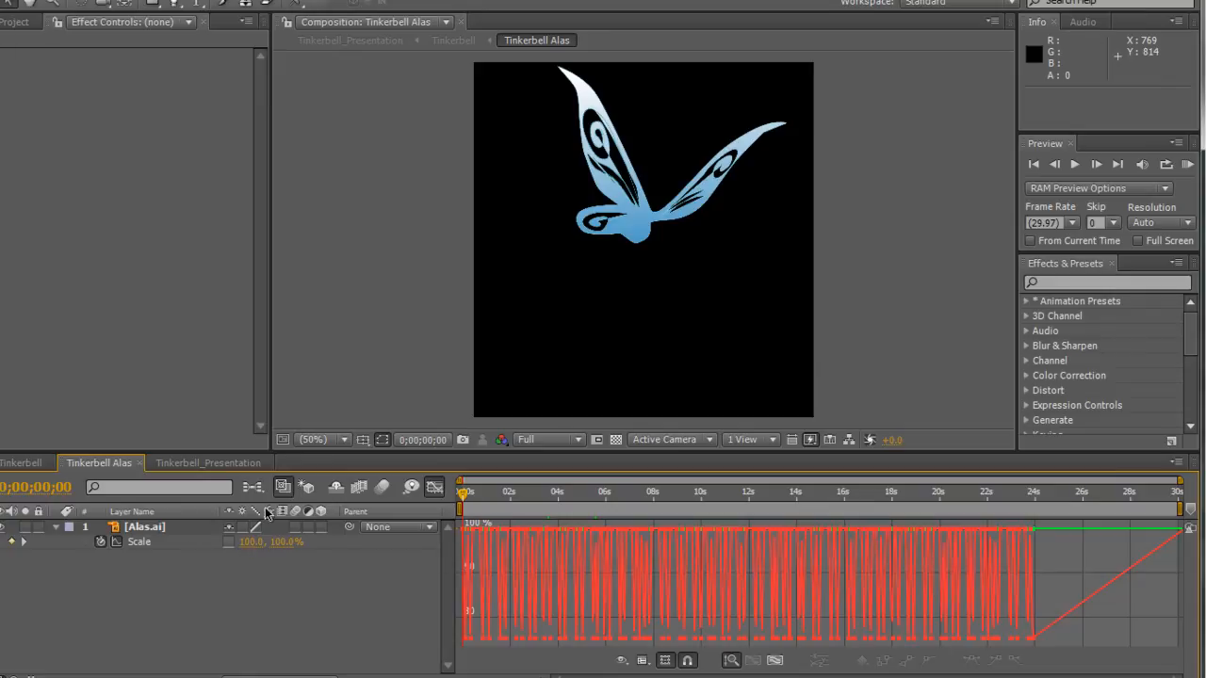
pyautogui.click(435, 488)
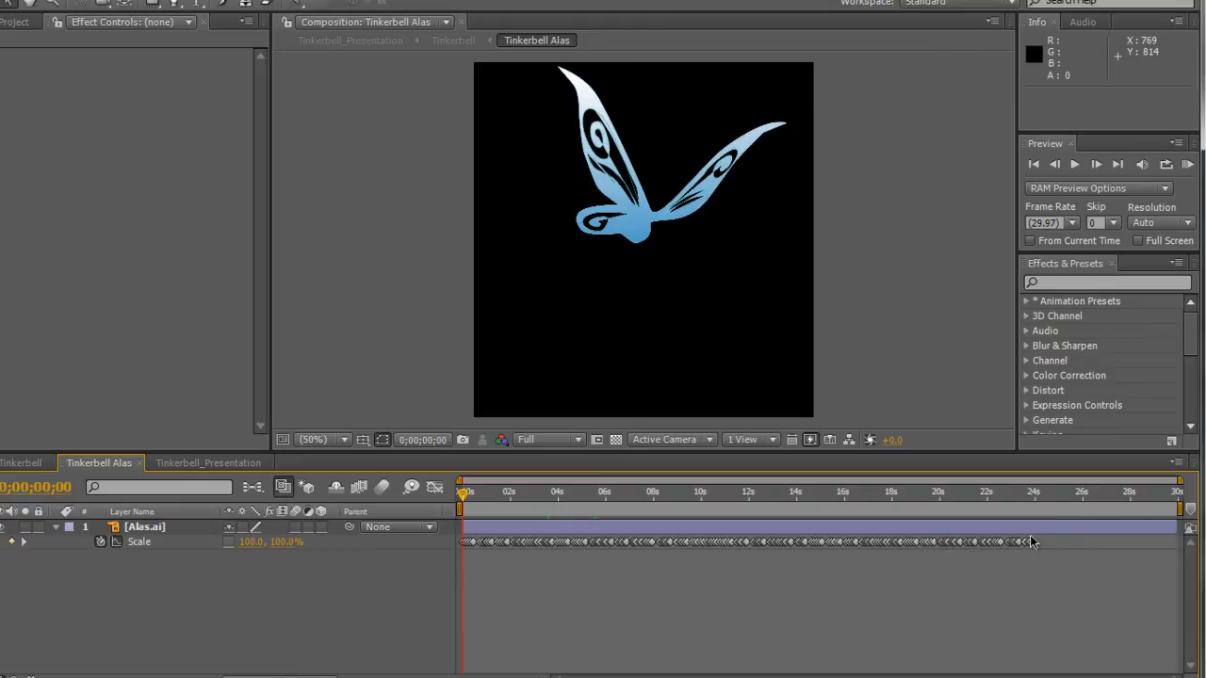
# Try compressing and re-stretching all Scale keyframes of Alas.ai in the Graph Editor, scrubbing to check the wing flapping speed.
pyautogui.moveTo(476, 507); pyautogui.dragTo(702, 496)
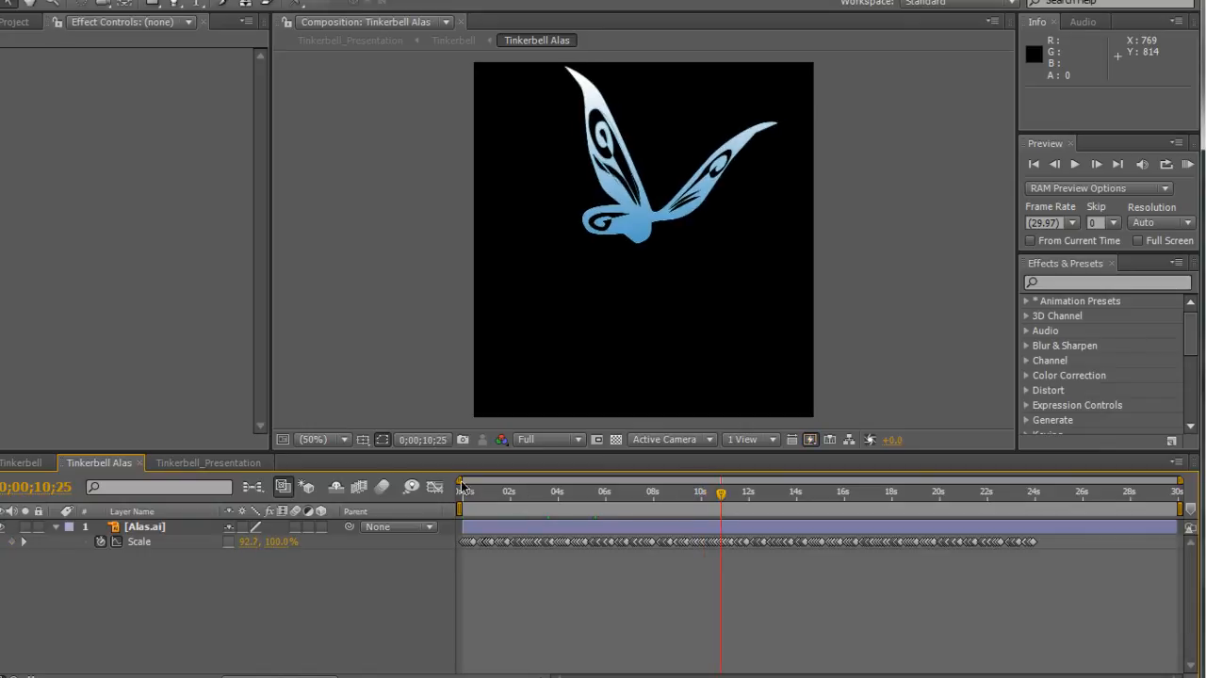
pyautogui.click(434, 487)
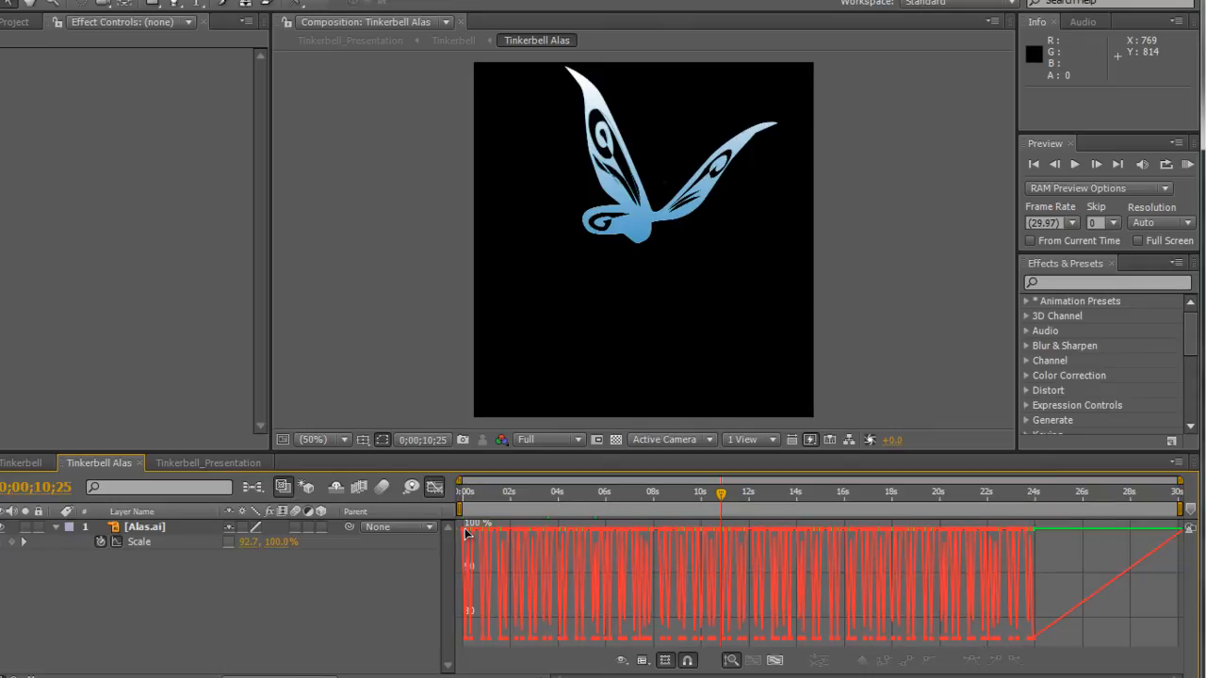
pyautogui.moveTo(460, 527); pyautogui.dragTo(764, 585)
pyautogui.moveTo(473, 494); pyautogui.dragTo(704, 502)
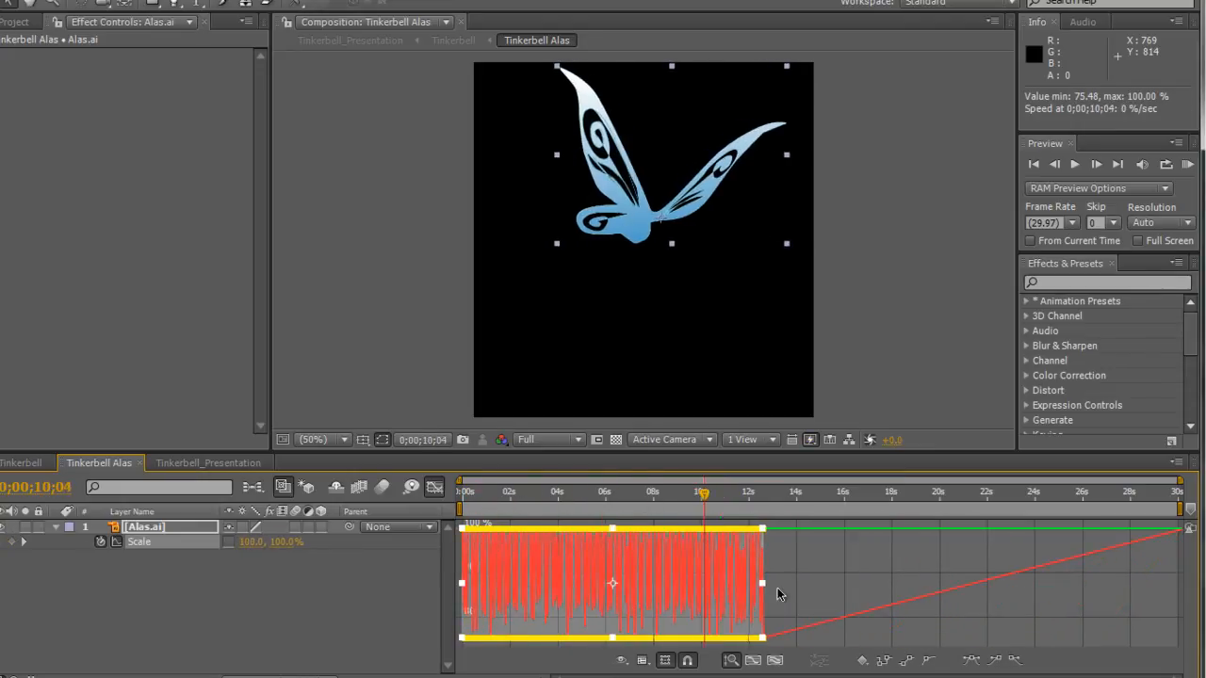
pyautogui.moveTo(765, 583); pyautogui.dragTo(1093, 584)
pyautogui.moveTo(477, 499); pyautogui.dragTo(801, 496)
# Undo the time scaling of the Alas.ai Scale keyframes and clear the selection.
pyautogui.hotkey('ctrl', 'z')
pyautogui.hotkey('ctrl', 'z')
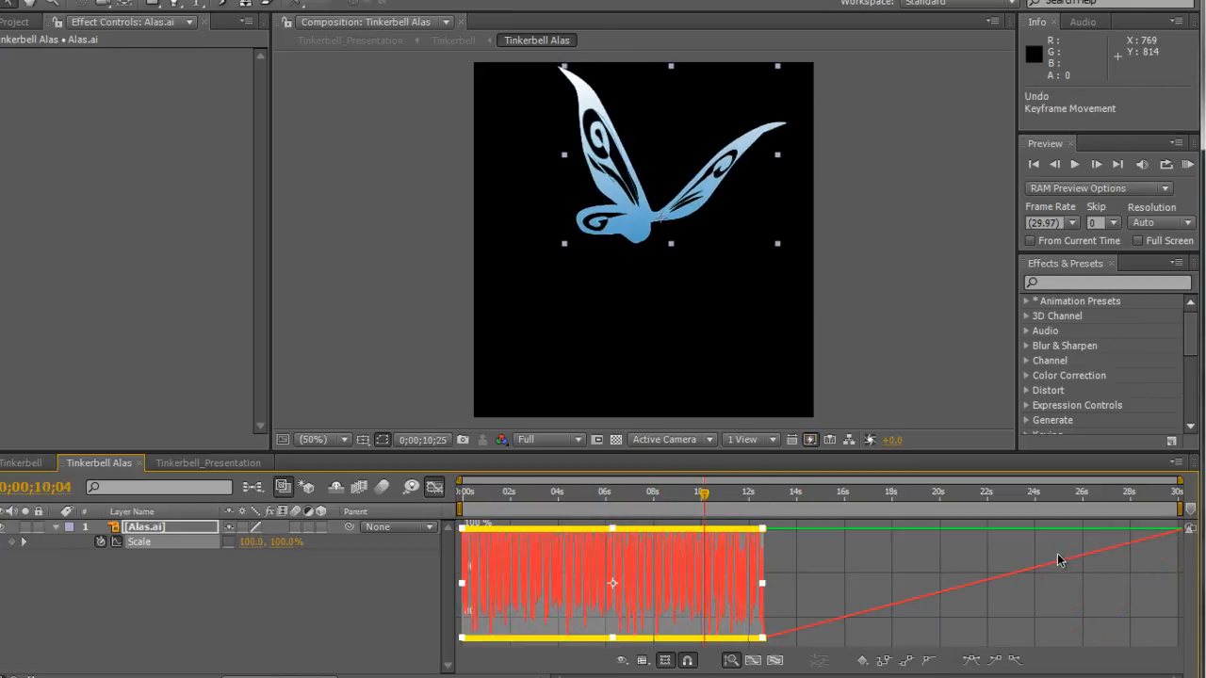
pyautogui.click(367, 605)
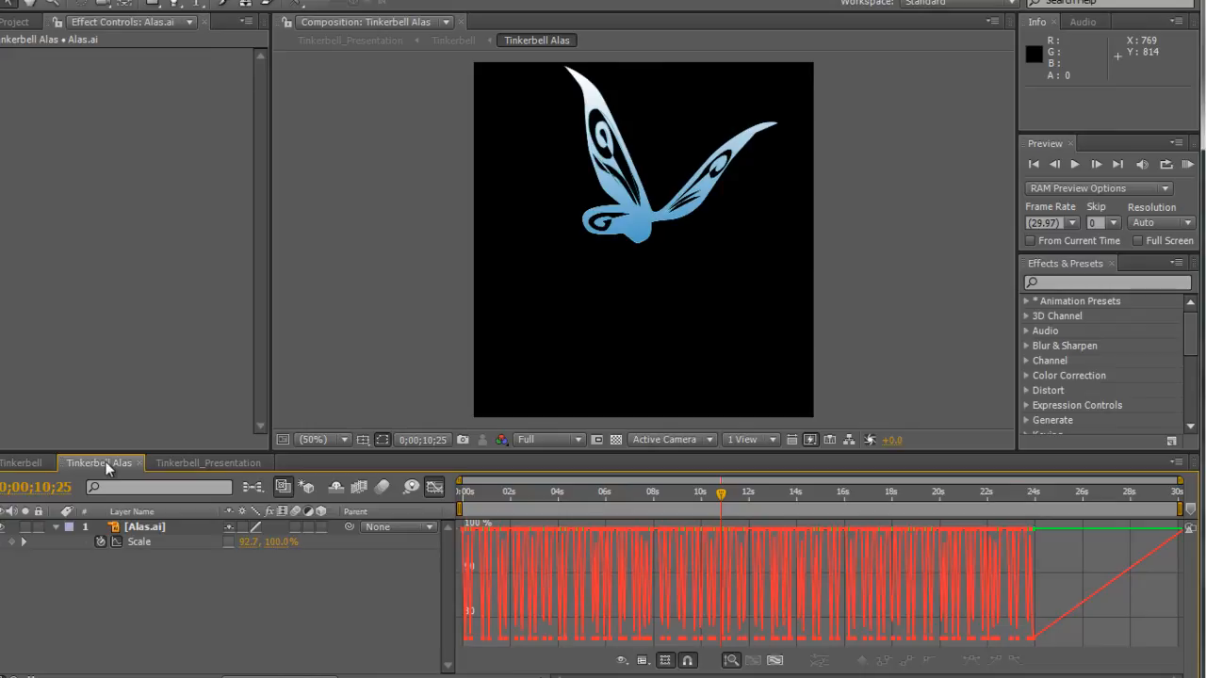
# In the Tinkerbell composition, collapse Cabeza, select the Tinkerbell Alas layer and scrub to about 15 s to check the wings.
pyautogui.click(33, 465)
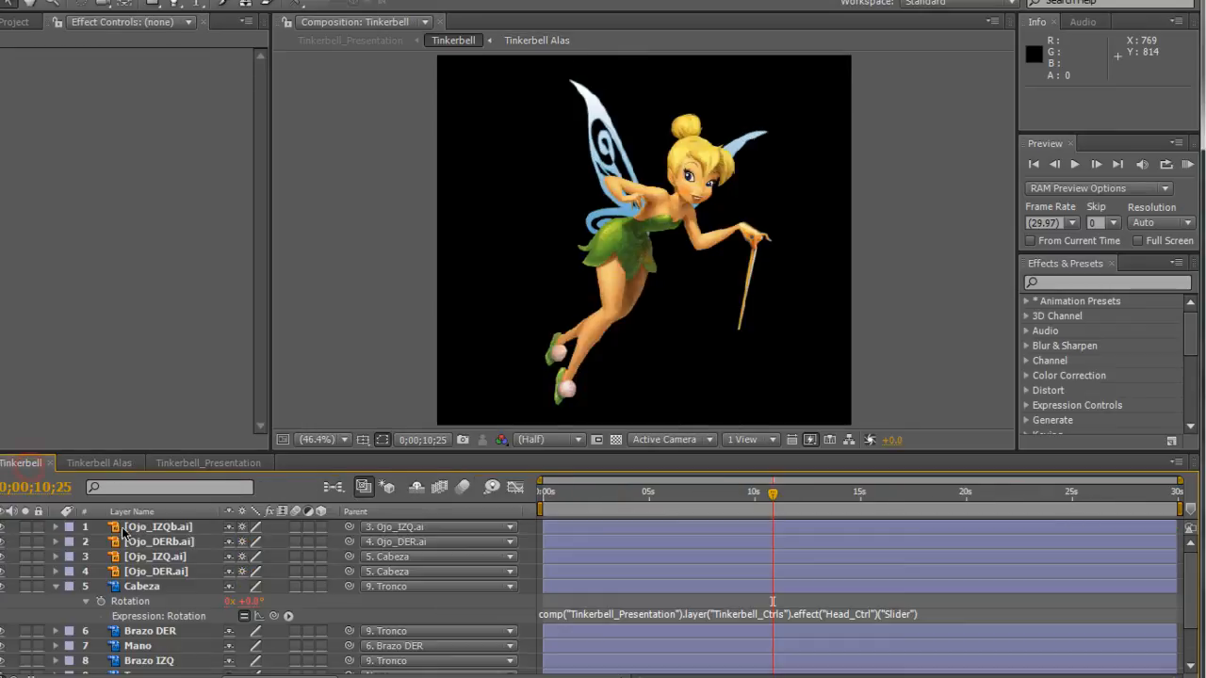
pyautogui.click(55, 588)
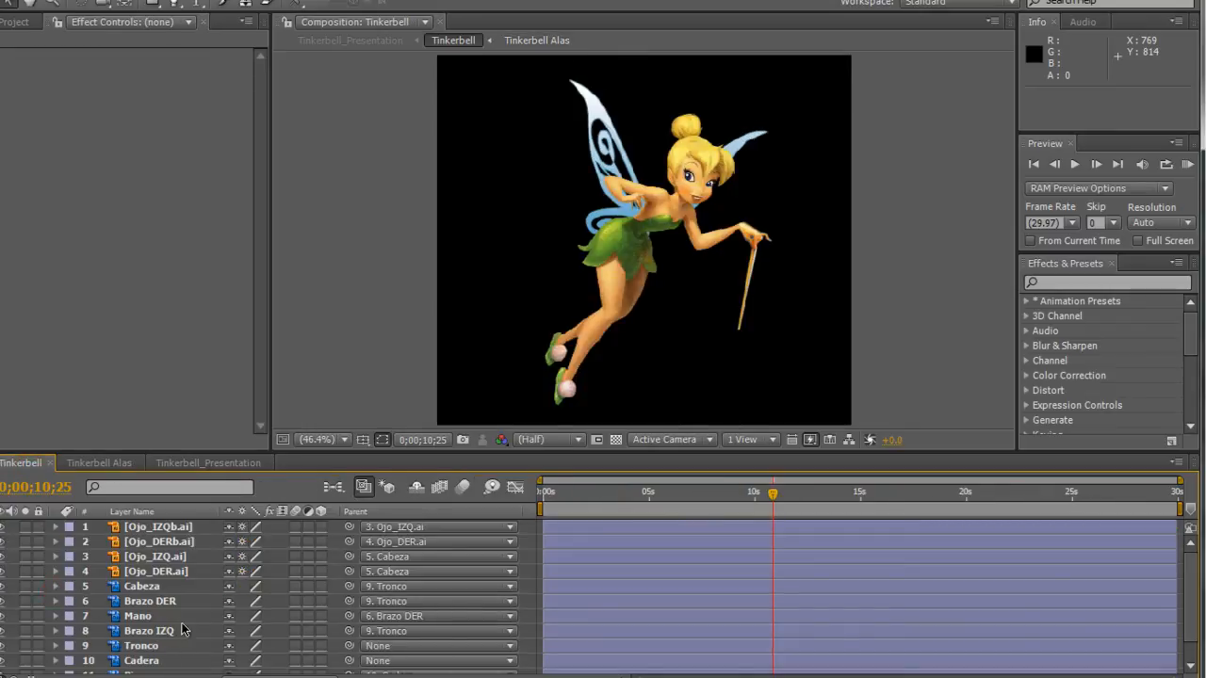
pyautogui.scroll(-1, 182, 622)
pyautogui.click(153, 666)
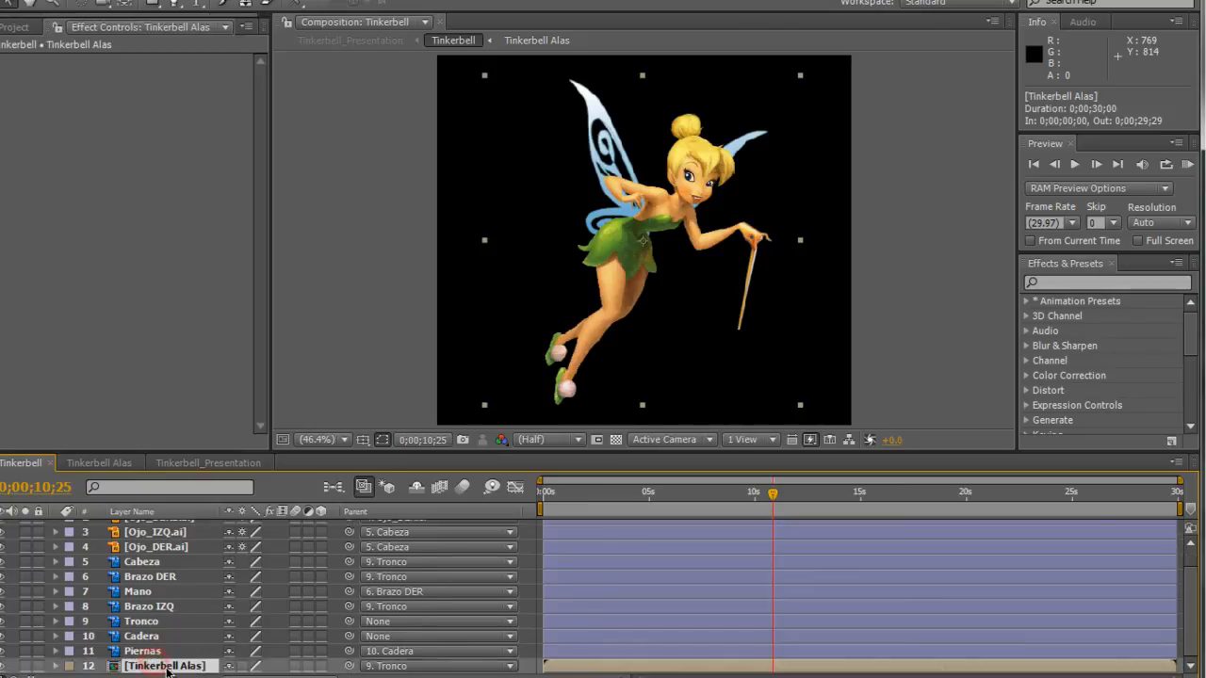
pyautogui.click(548, 494)
pyautogui.moveTo(547, 495); pyautogui.dragTo(637, 492)
pyautogui.moveTo(698, 488); pyautogui.dragTo(867, 488)
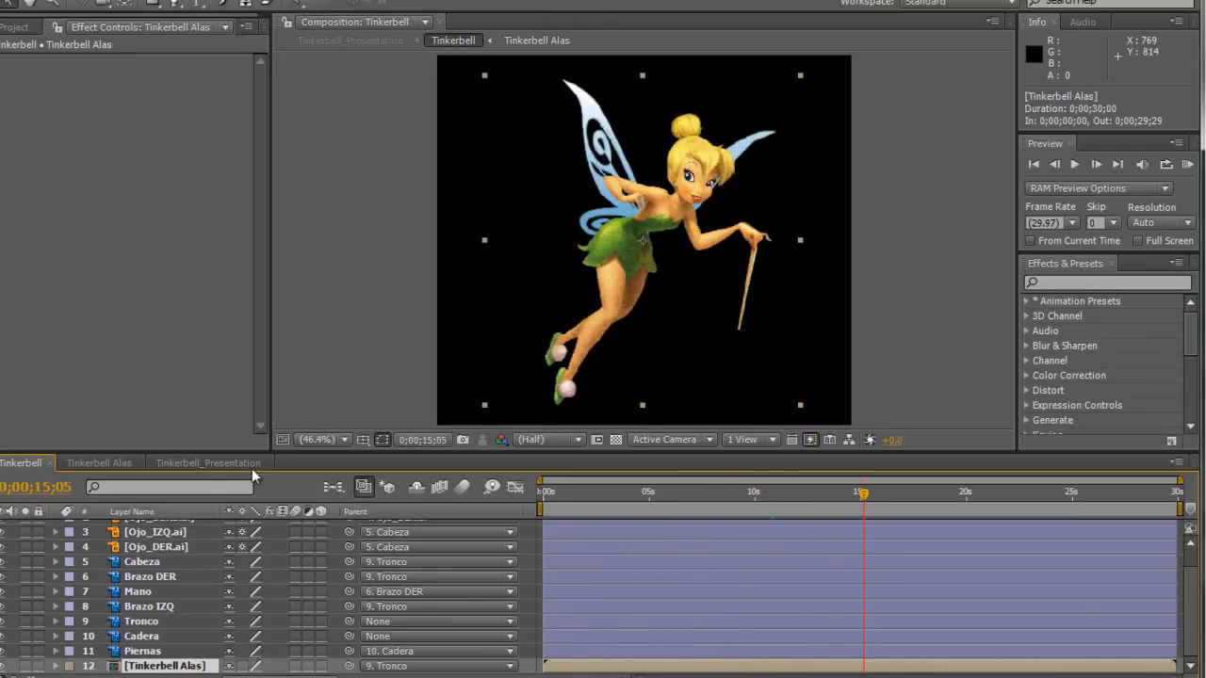
# Return to the Tinkerbell_Presentation composition, collapse the Tinkerbell_Ctrls layer and deselect it.
pyautogui.click(199, 463)
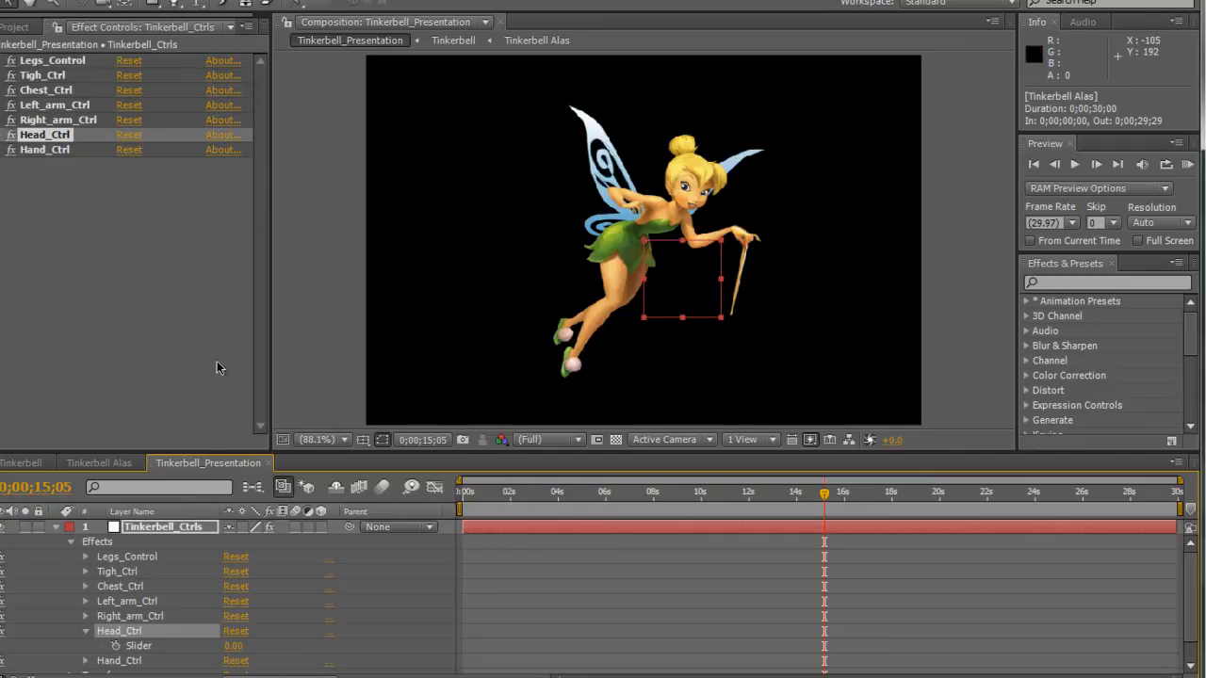
pyautogui.click(55, 529)
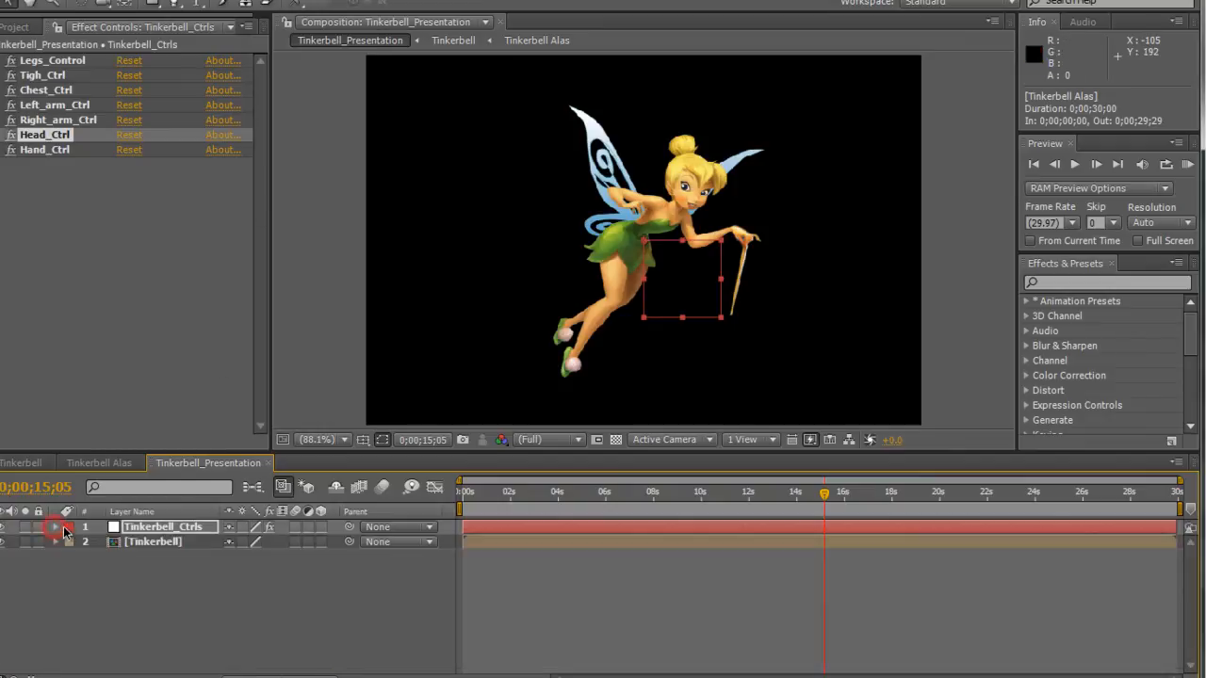
pyautogui.click(172, 572)
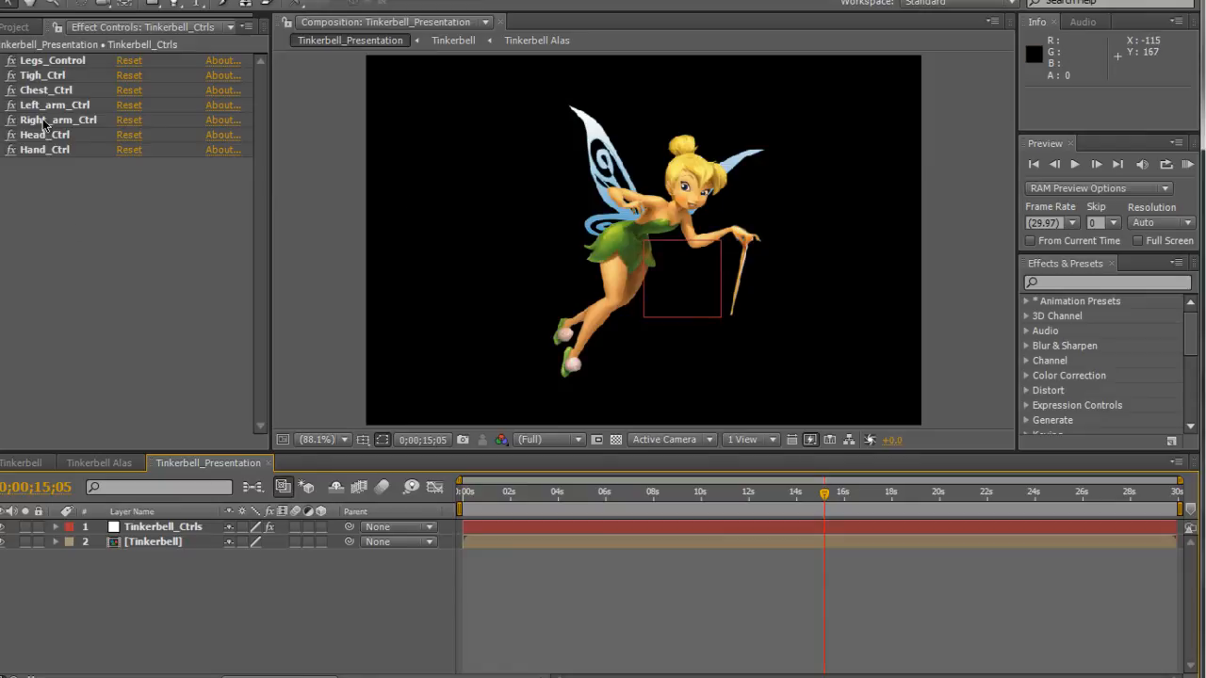
# Keyframe the Tigh_Ctrl Slider at 0 on 0;00;01;29 and at 5.37 on 0;00;05;08.
pyautogui.moveTo(497, 500); pyautogui.dragTo(508, 495)
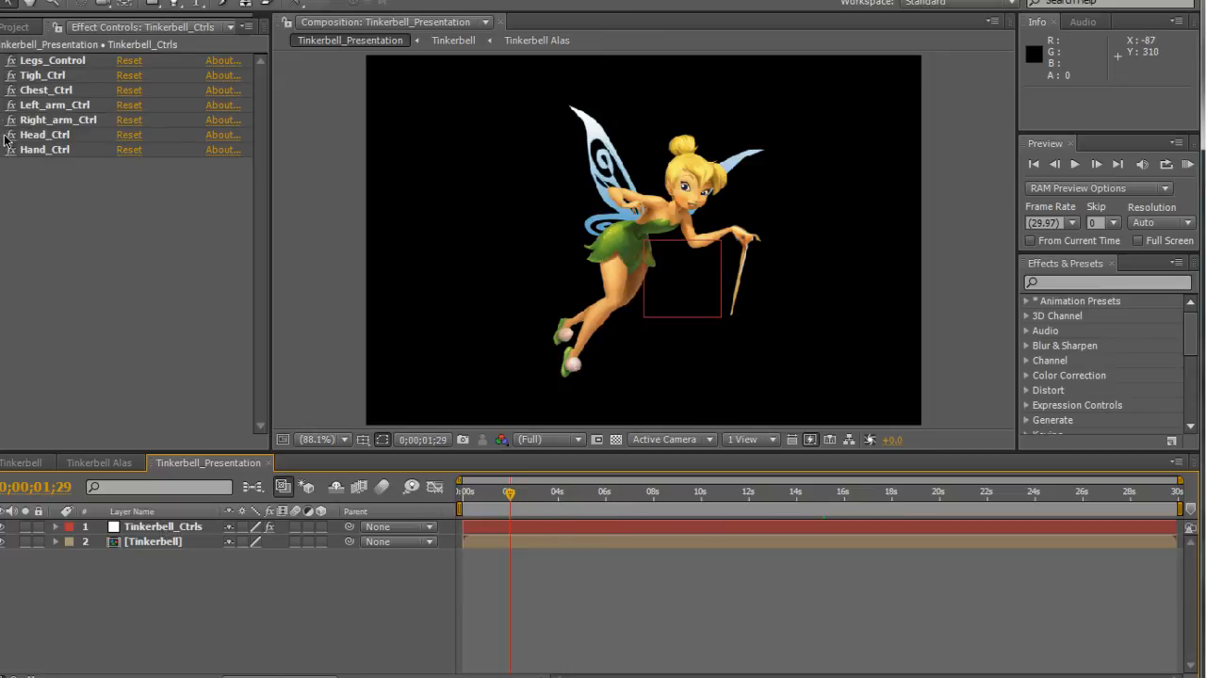
pyautogui.click(3, 77)
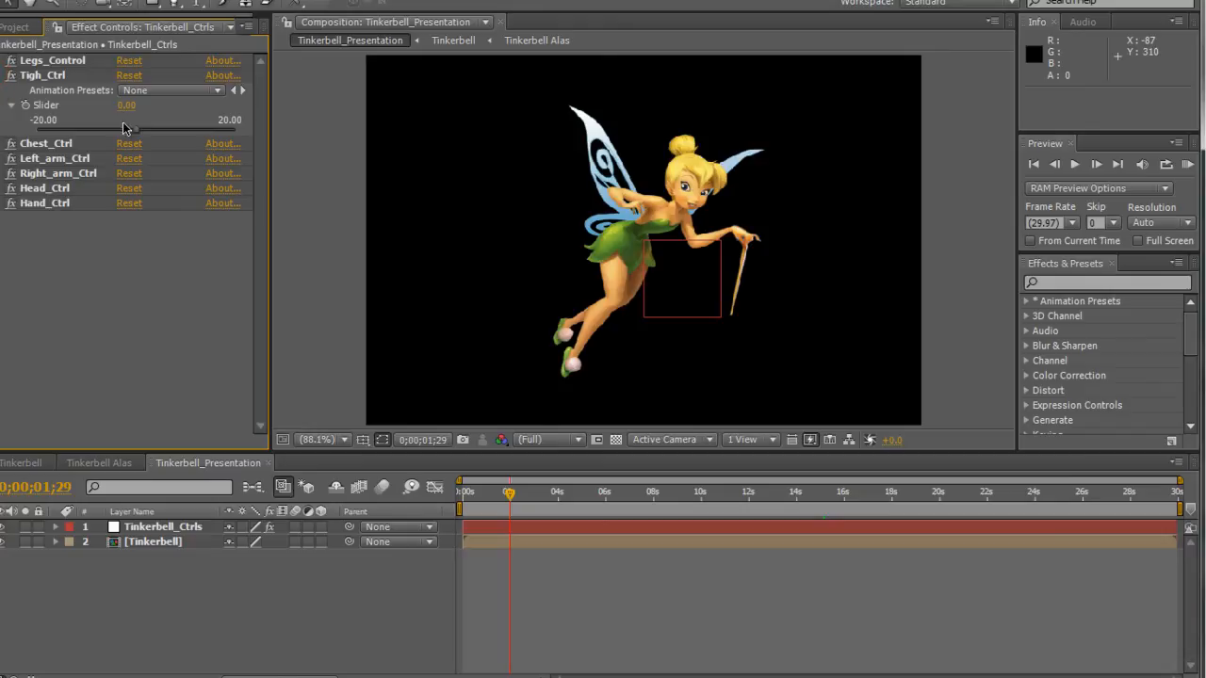
pyautogui.click(26, 105)
pyautogui.moveTo(531, 489); pyautogui.dragTo(588, 491)
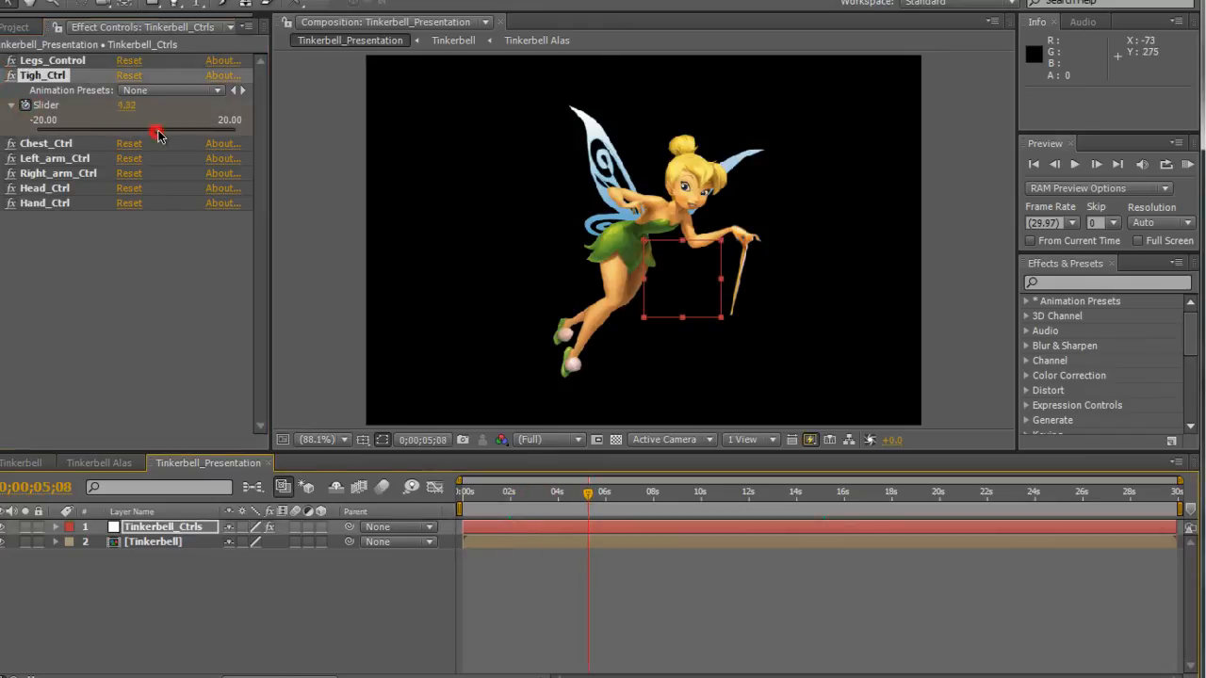
pyautogui.moveTo(159, 136); pyautogui.dragTo(162, 129)
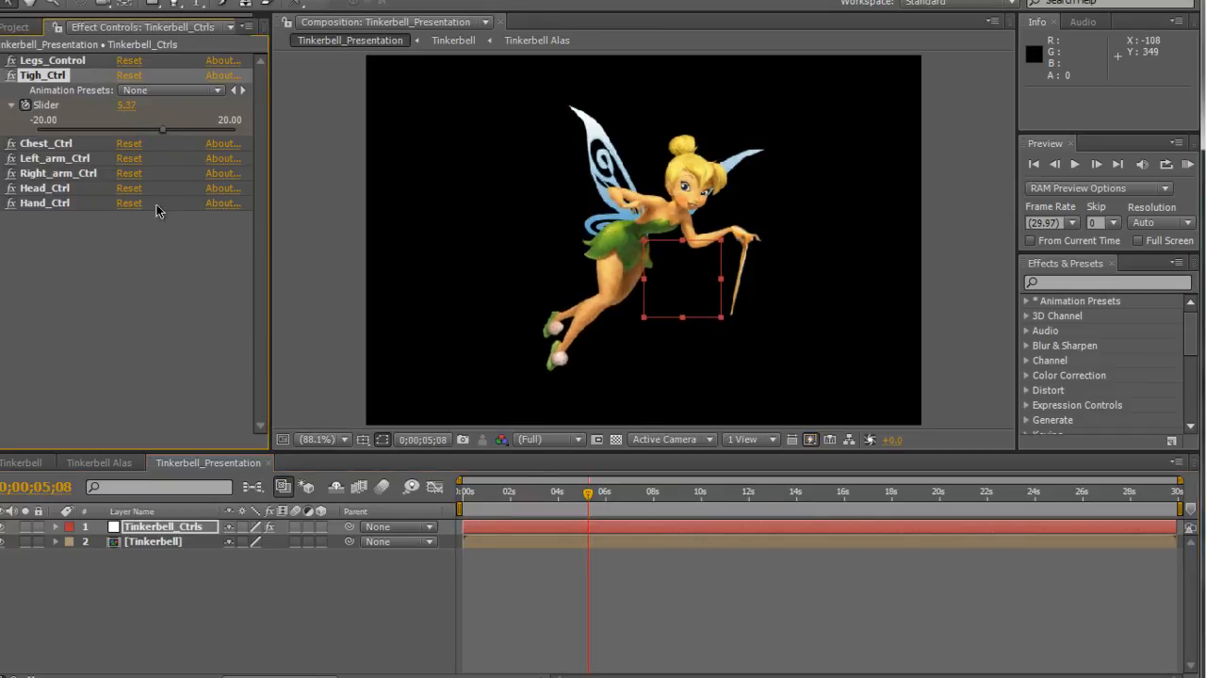
# Add Tigh_Ctrl Slider keyframes of 0.62 at 0;00;09;14 and 12.25 at about 15 s, and scrub through the leg motion.
pyautogui.moveTo(638, 492); pyautogui.dragTo(689, 491)
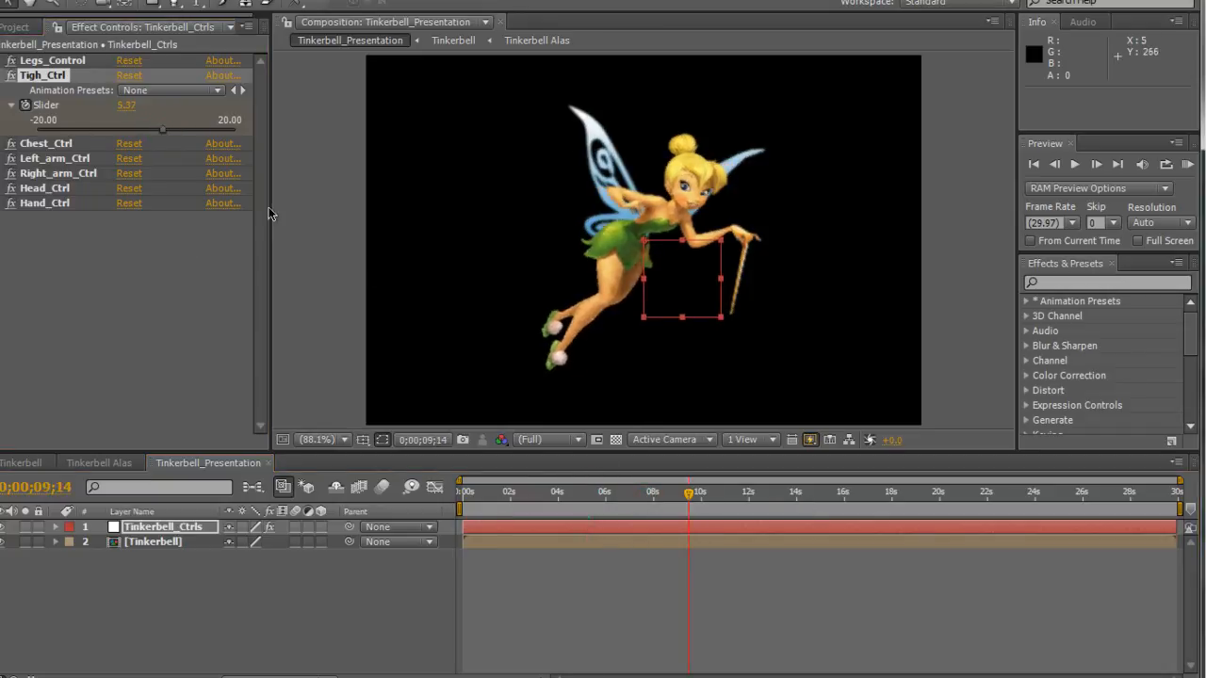
pyautogui.moveTo(137, 129); pyautogui.dragTo(140, 129)
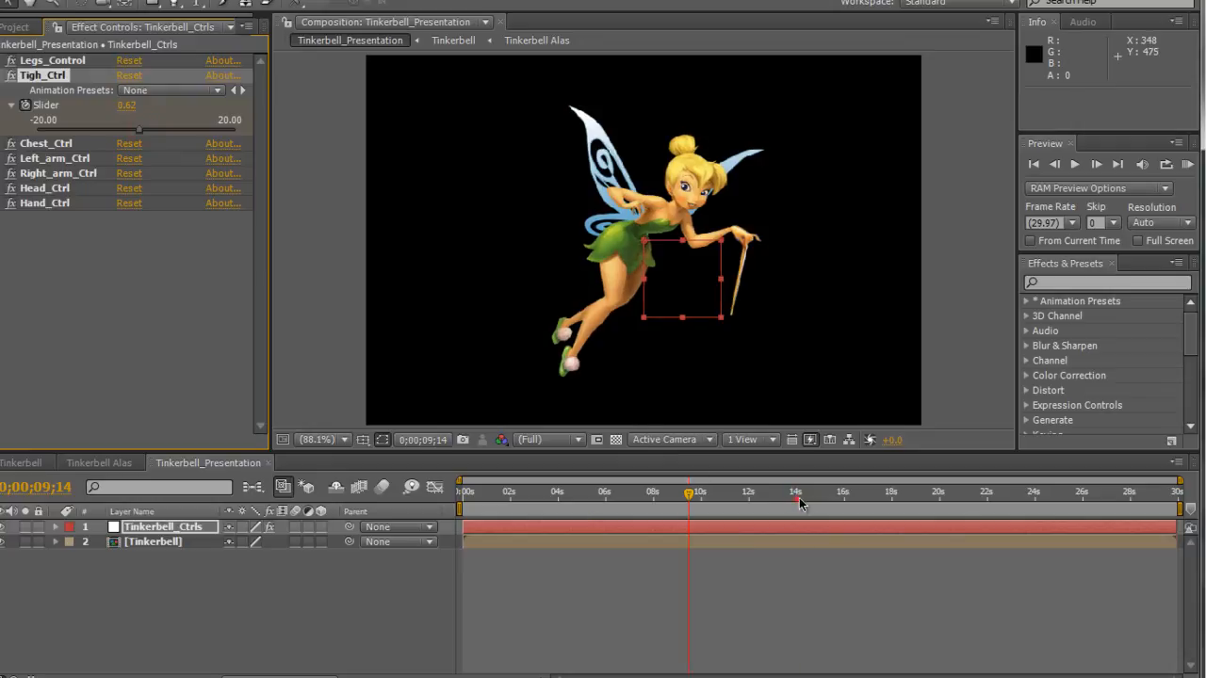
pyautogui.moveTo(794, 496); pyautogui.dragTo(819, 493)
pyautogui.moveTo(141, 127); pyautogui.dragTo(205, 135)
pyautogui.moveTo(599, 492); pyautogui.dragTo(788, 490)
# Reveal the effects of Tinkerbell_Ctrls in the timeline and expand Tigh_Ctrl to show its Slider keyframes.
pyautogui.click(151, 530)
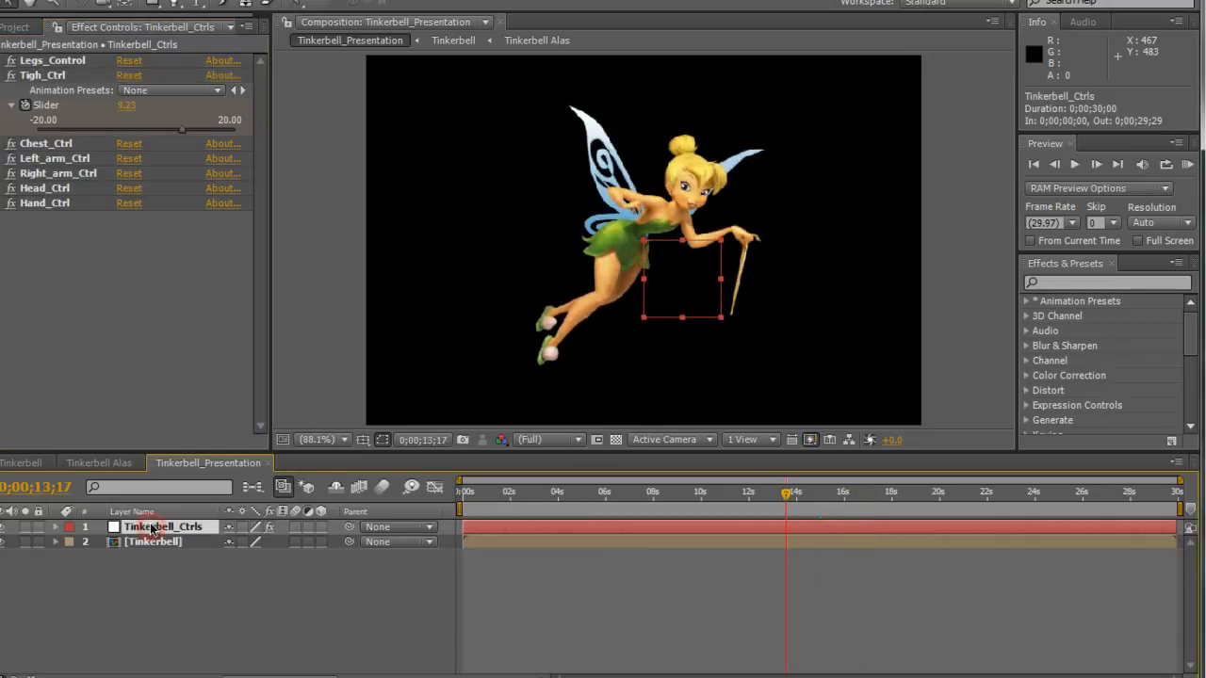
pyautogui.press('e')
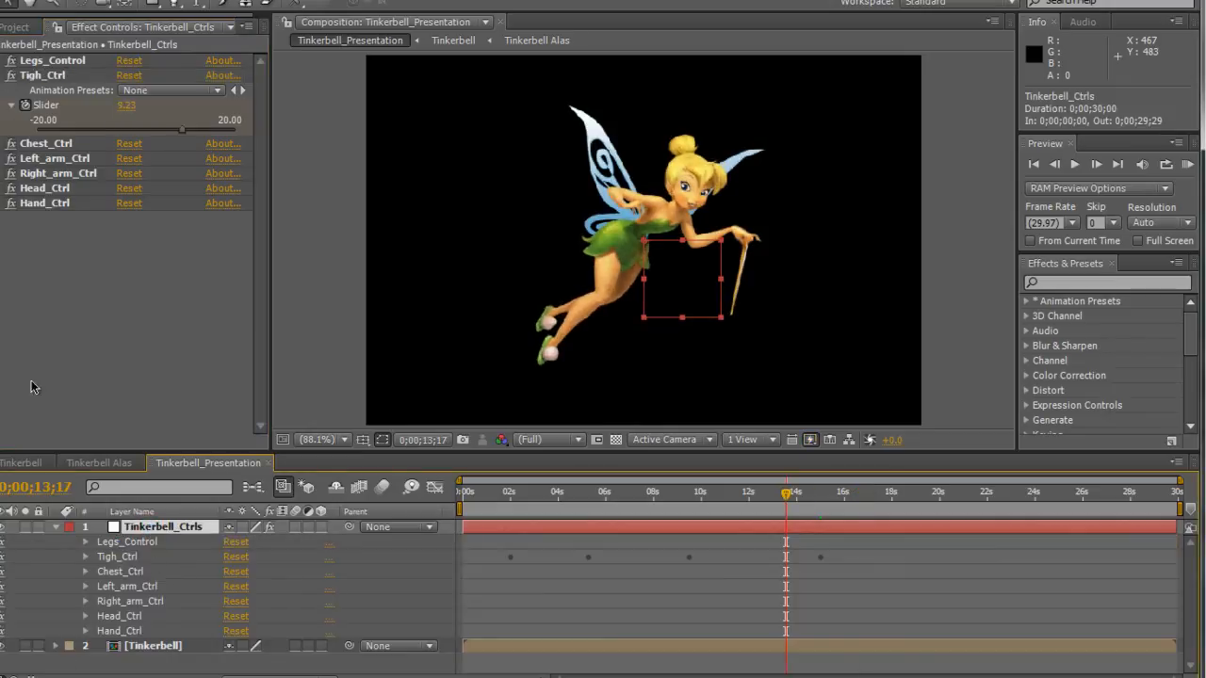
pyautogui.click(86, 558)
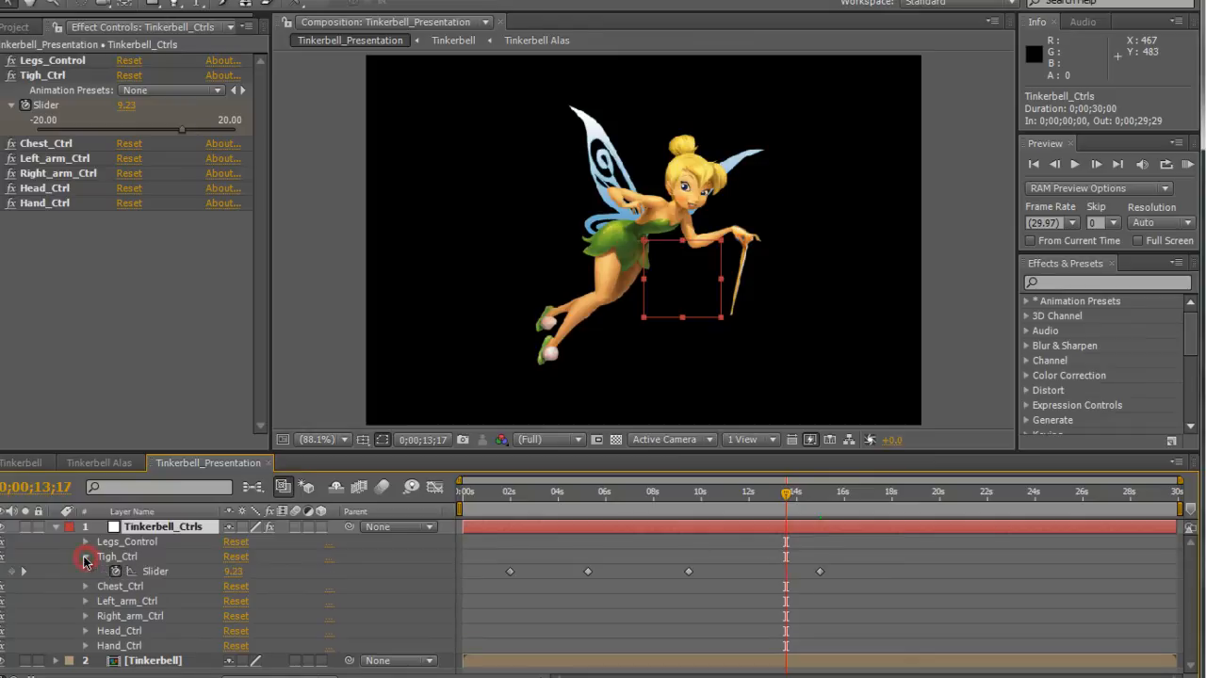
# Set the viewer resolution to Quarter and play a RAM preview of the leg animation from the start of the composition.
pyautogui.moveTo(505, 501)
pyautogui.mouseDown()
pyautogui.moveTo(671, 493)
pyautogui.moveTo(490, 509)
pyautogui.mouseUp()
pyautogui.press('KP_0')
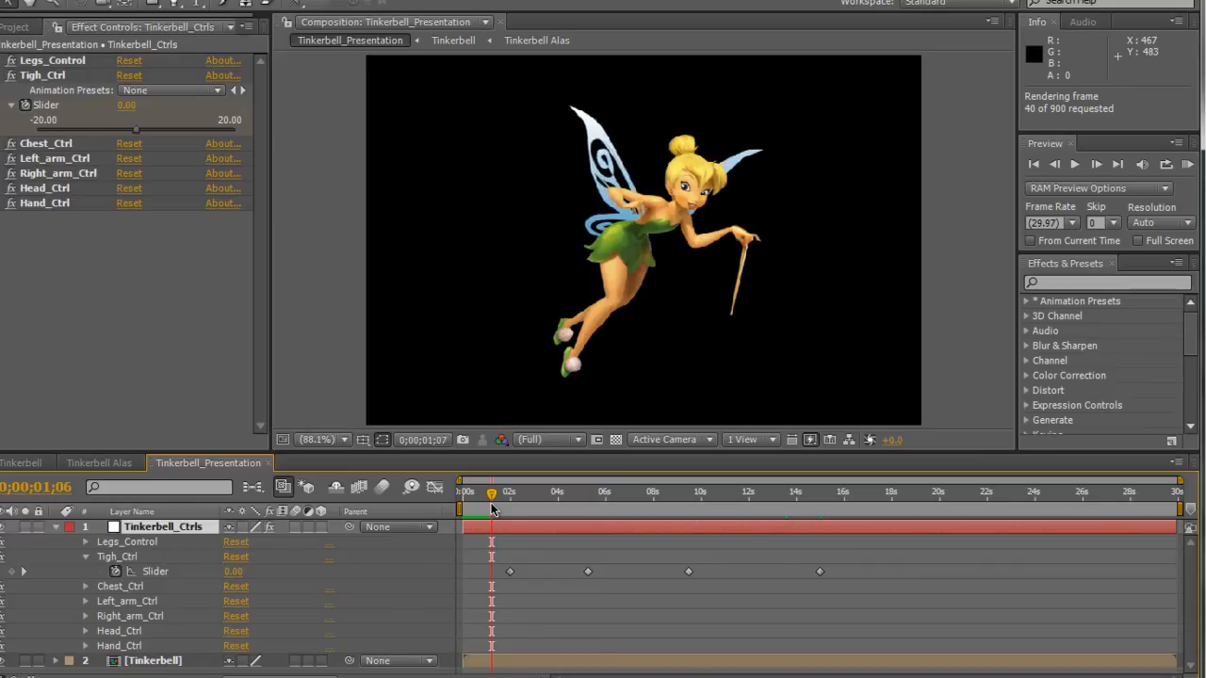
pyautogui.press('space')
pyautogui.click(541, 441)
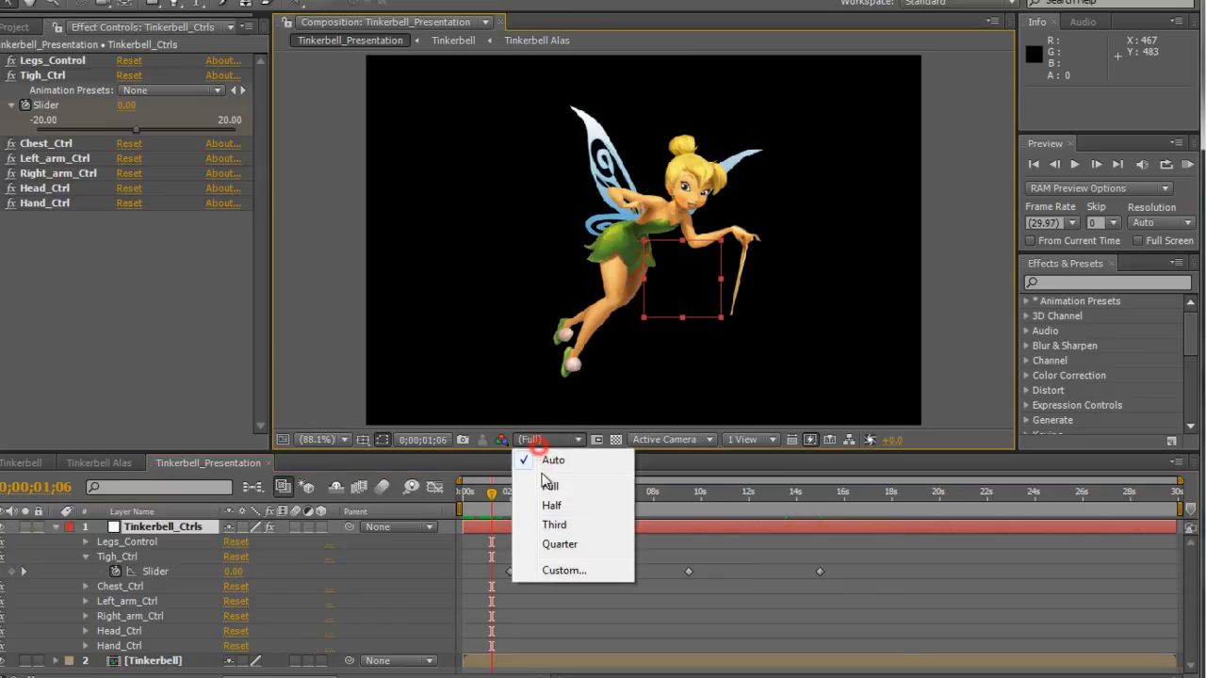
pyautogui.click(552, 544)
pyautogui.moveTo(484, 500); pyautogui.dragTo(456, 491)
pyautogui.press('KP_0')
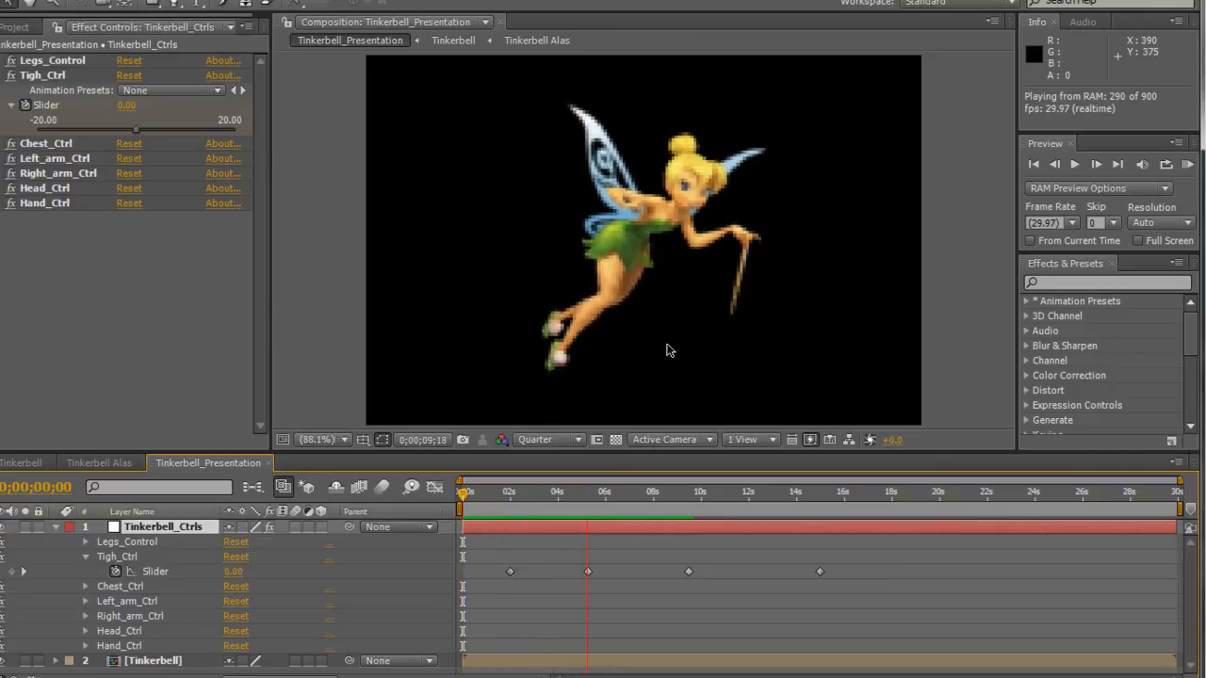
pyautogui.press('space')
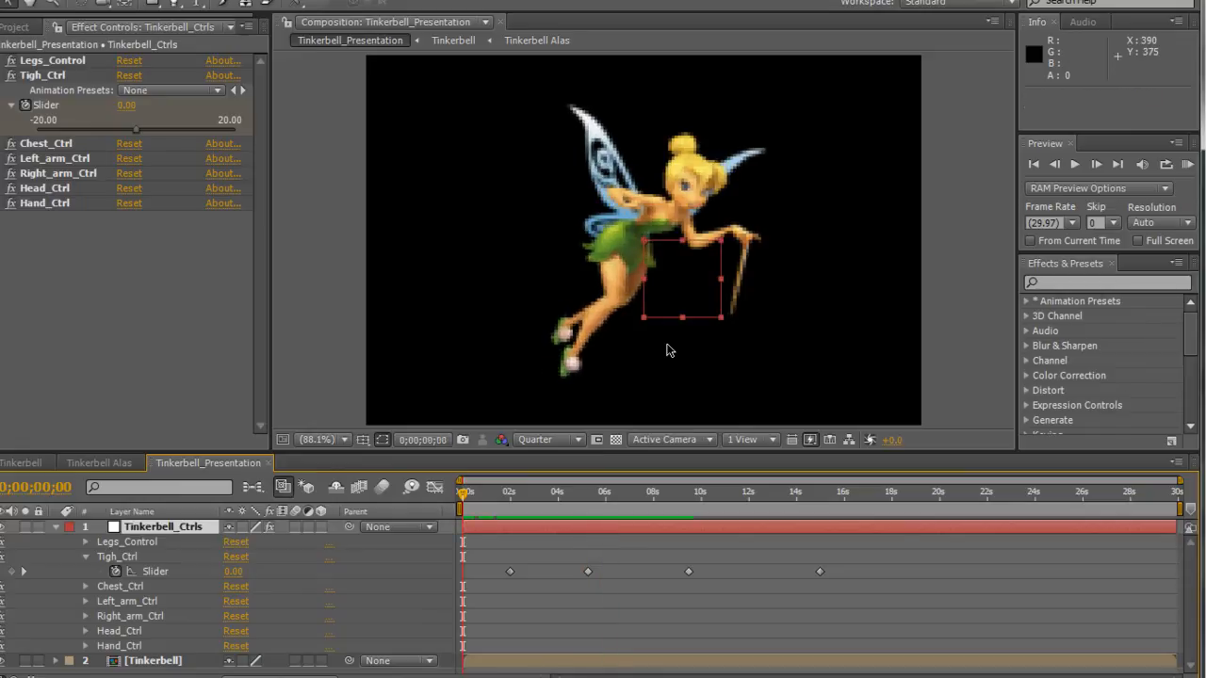
# Compress all Tigh_Ctrl Slider keyframes in the Graph Editor so the last falls at about 7.5 s, and return to the keyframe view.
pyautogui.moveTo(556, 550); pyautogui.dragTo(837, 599)
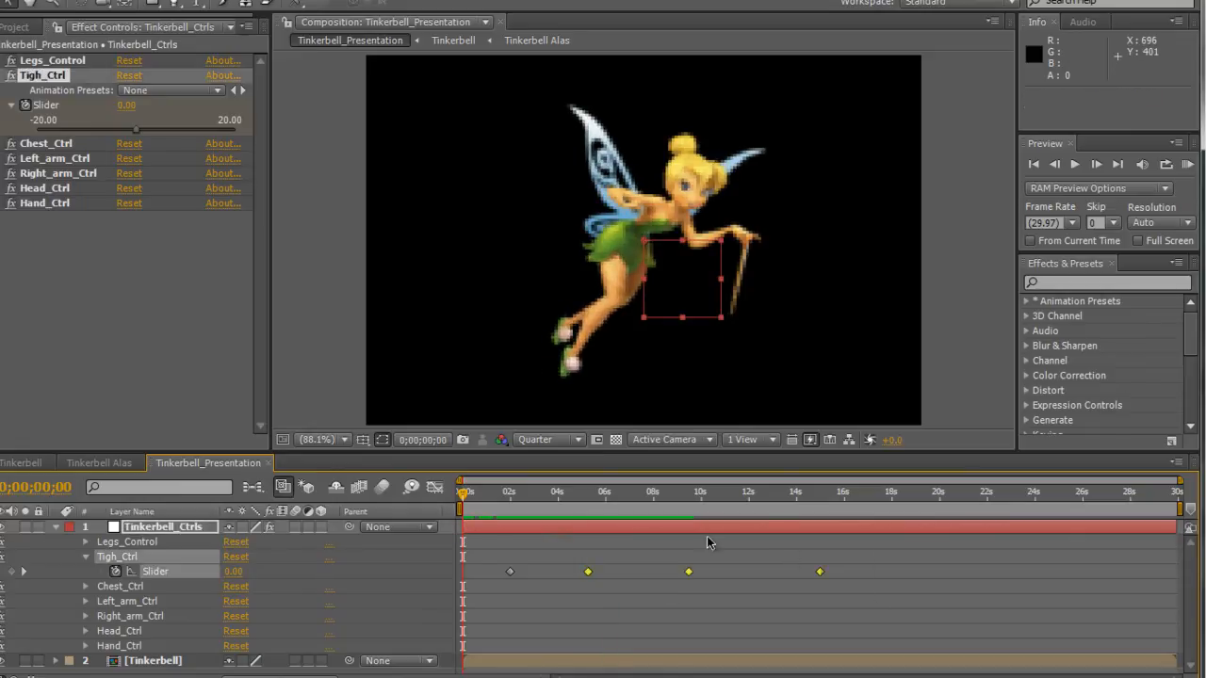
pyautogui.click(601, 549)
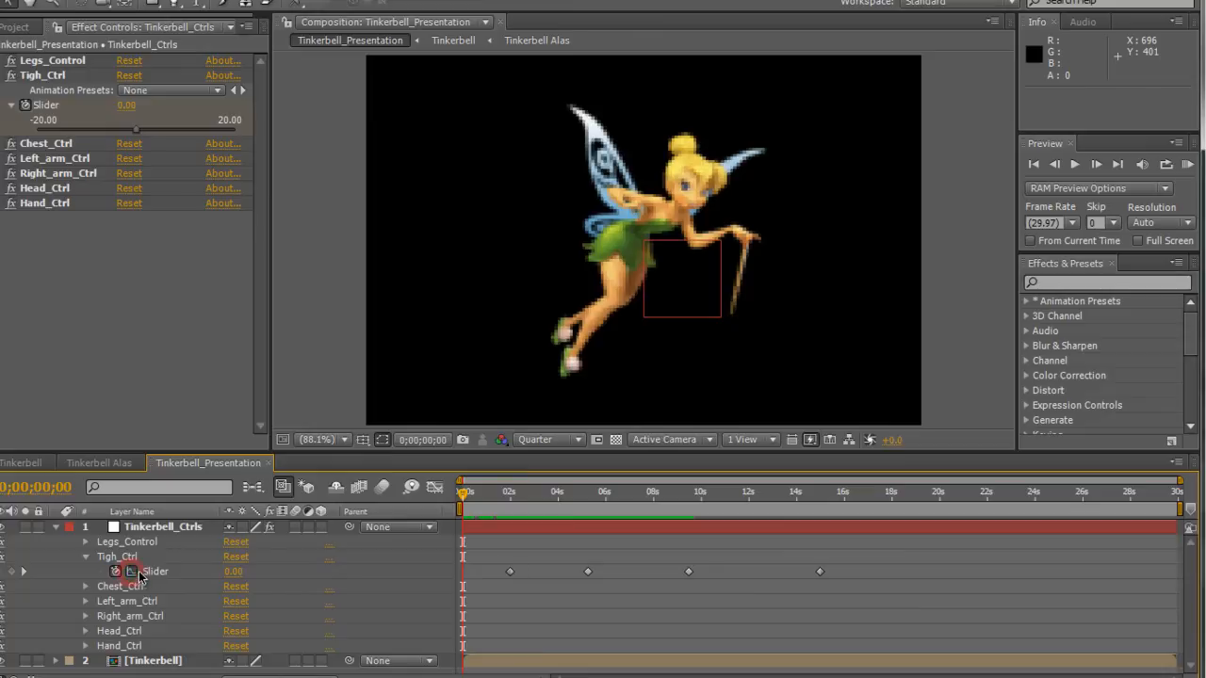
pyautogui.click(436, 489)
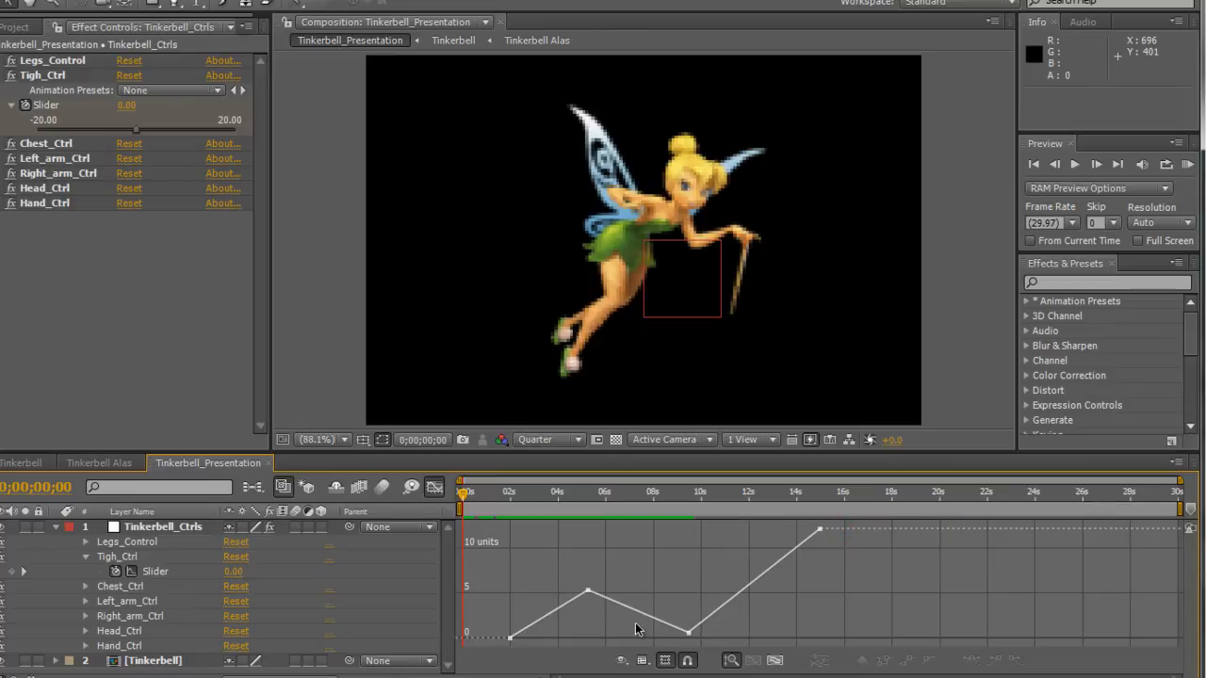
pyautogui.moveTo(485, 533); pyautogui.dragTo(908, 654)
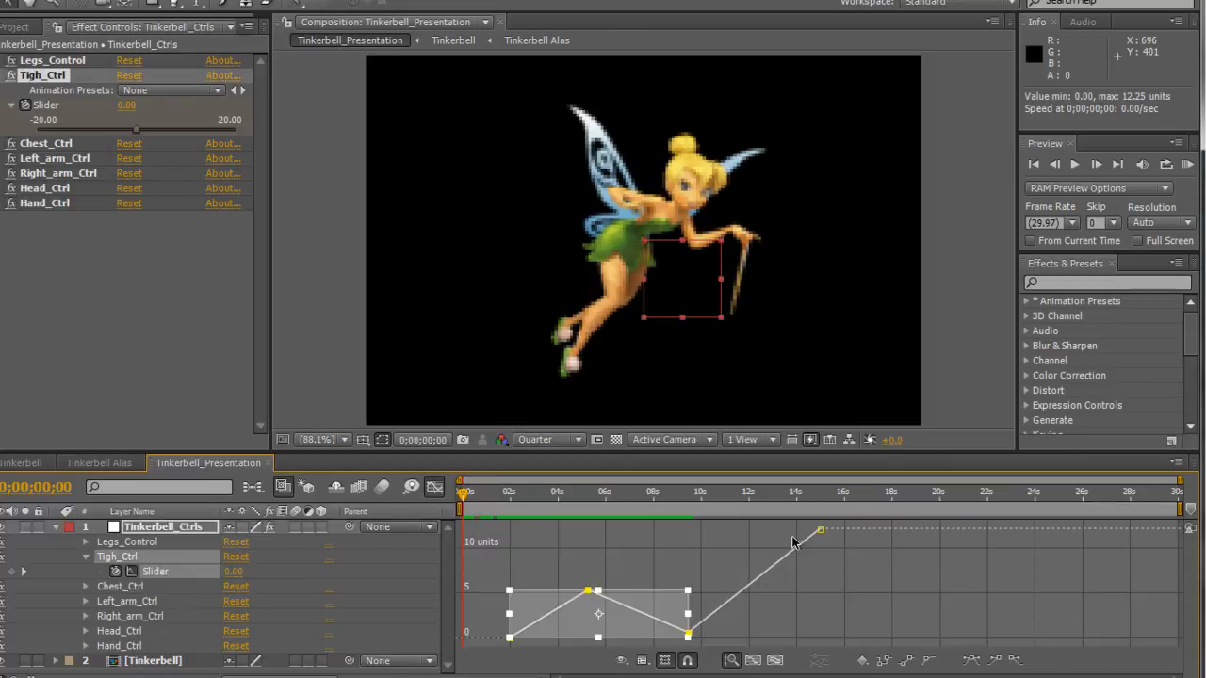
pyautogui.moveTo(839, 540); pyautogui.dragTo(644, 582)
pyautogui.click(432, 487)
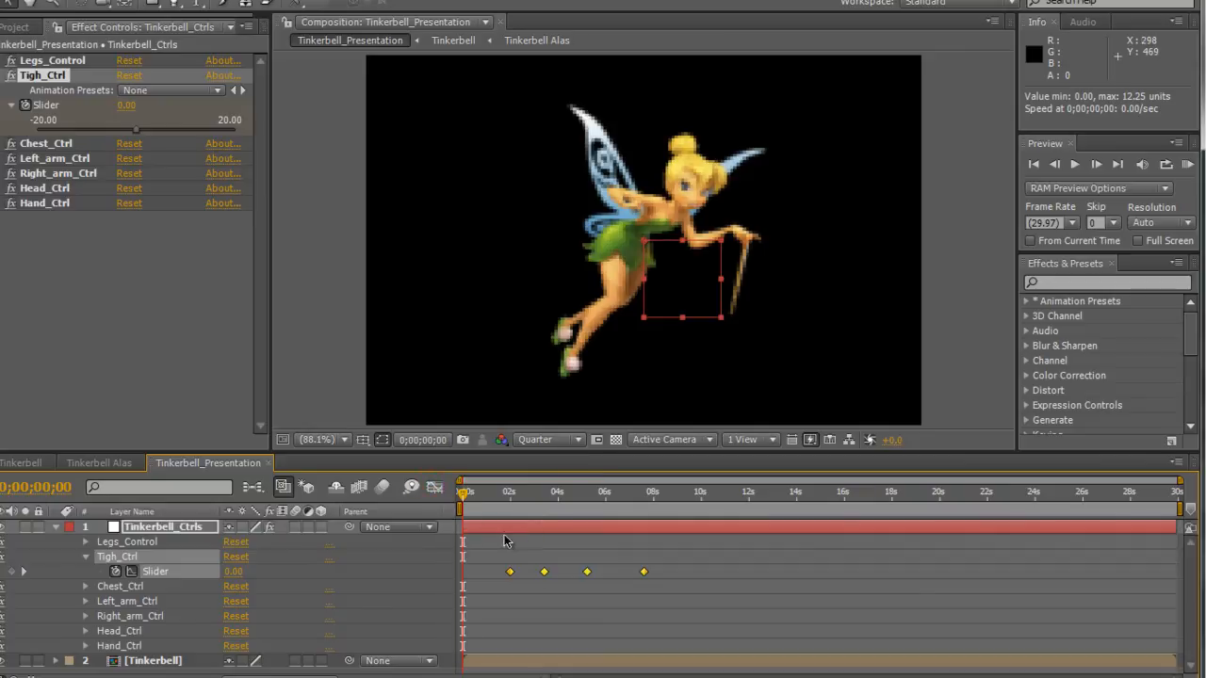
# Play a RAM preview of the faster leg animation and set the viewer resolution to Full.
pyautogui.press('KP_0')
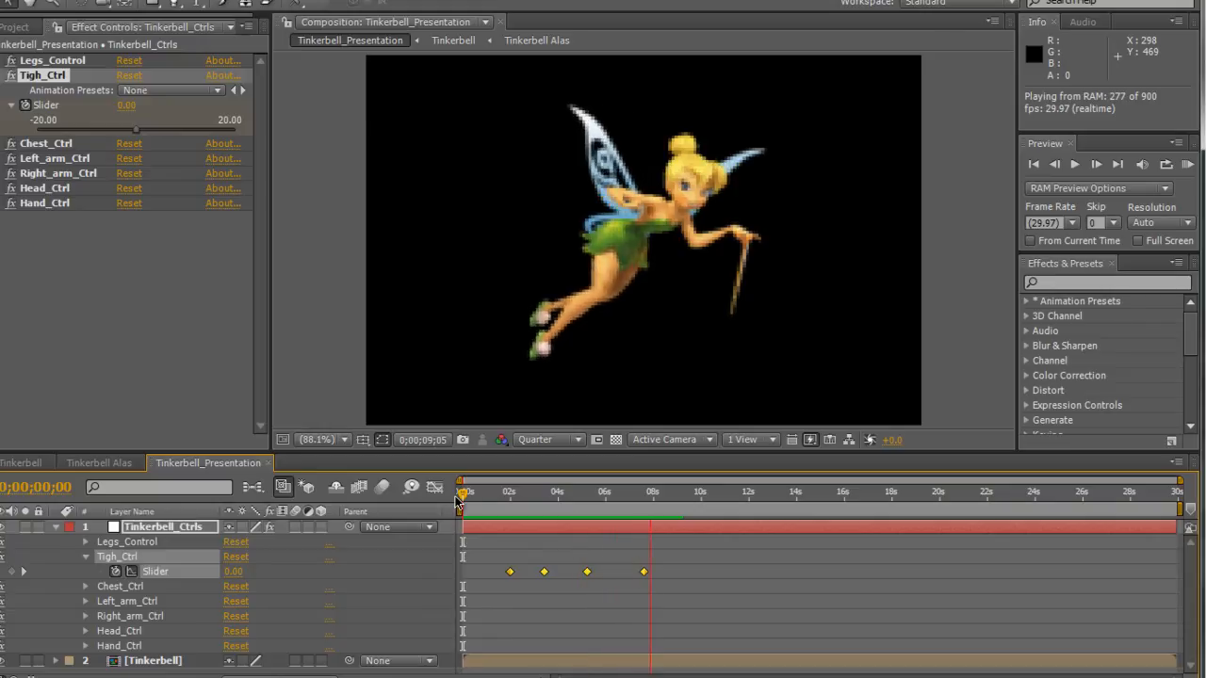
pyautogui.press('space')
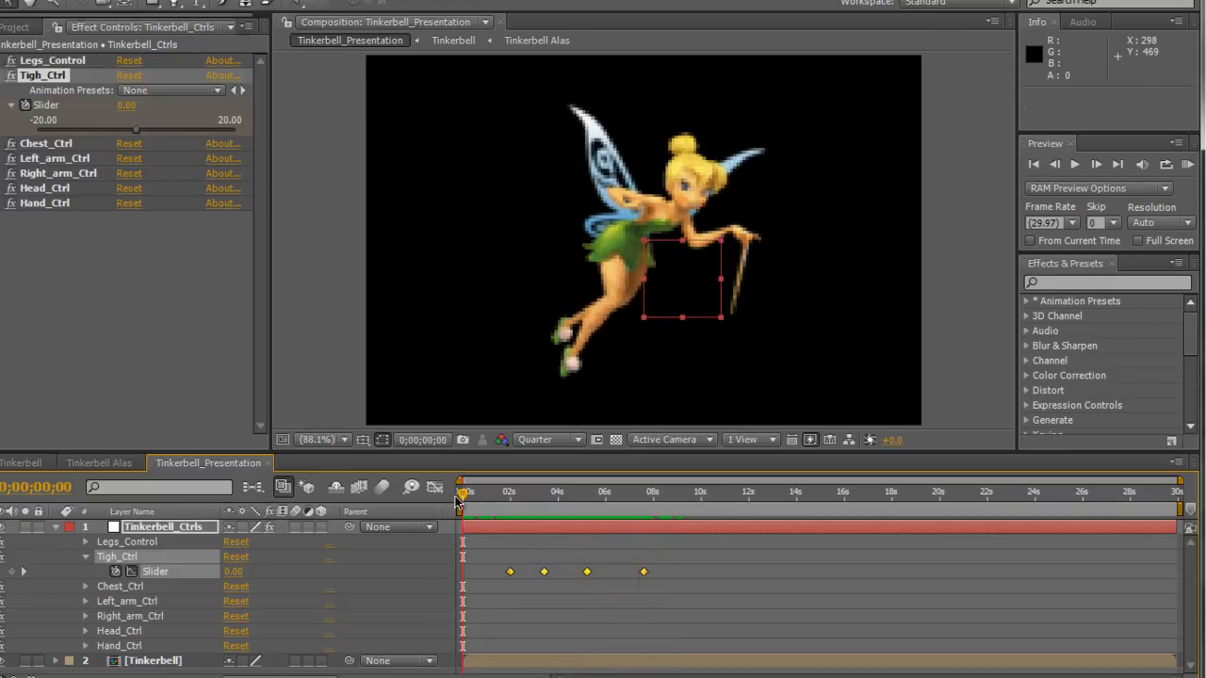
pyautogui.click(536, 439)
pyautogui.click(553, 486)
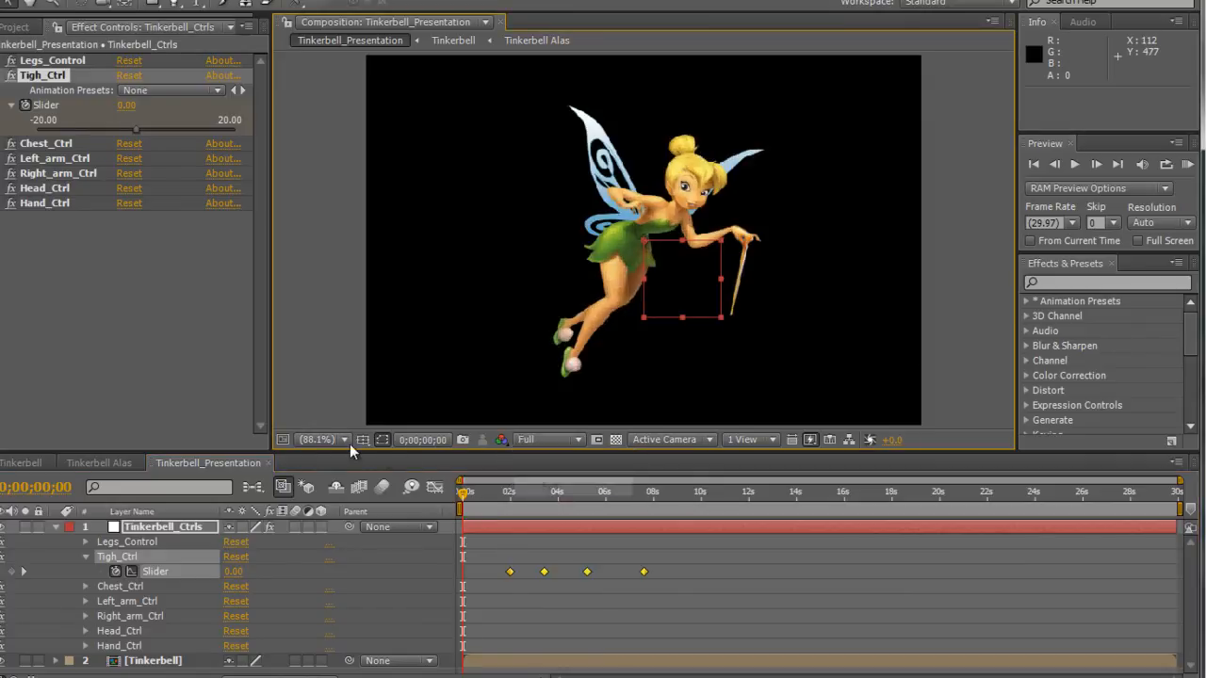
# Remove all keyframes from the Tigh_Ctrl Slider and collapse the Tigh_Ctrl effect in the timeline.
pyautogui.click(320, 439)
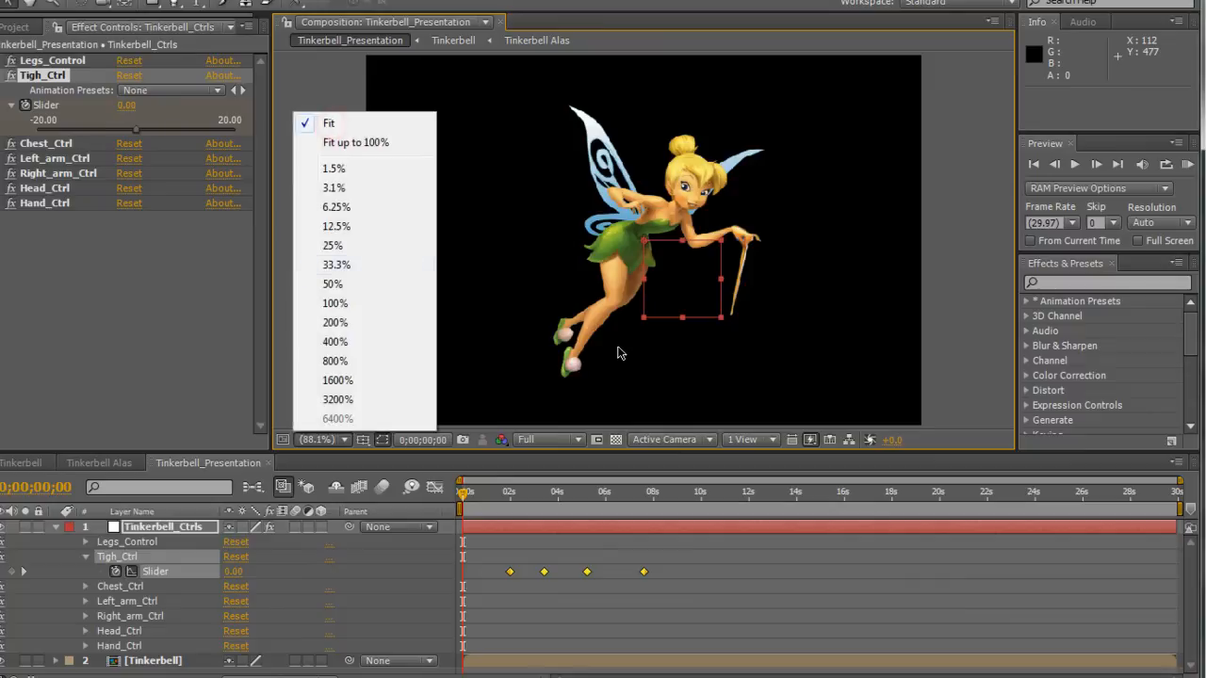
pyautogui.click(76, 531)
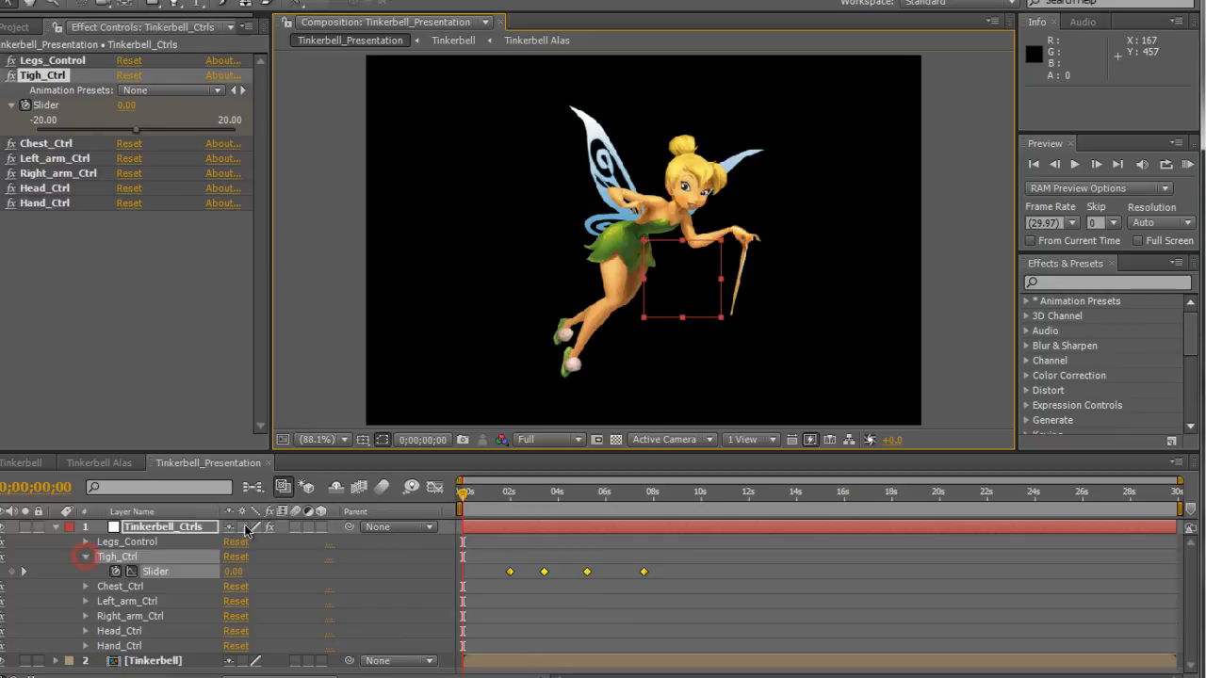
pyautogui.click(320, 549)
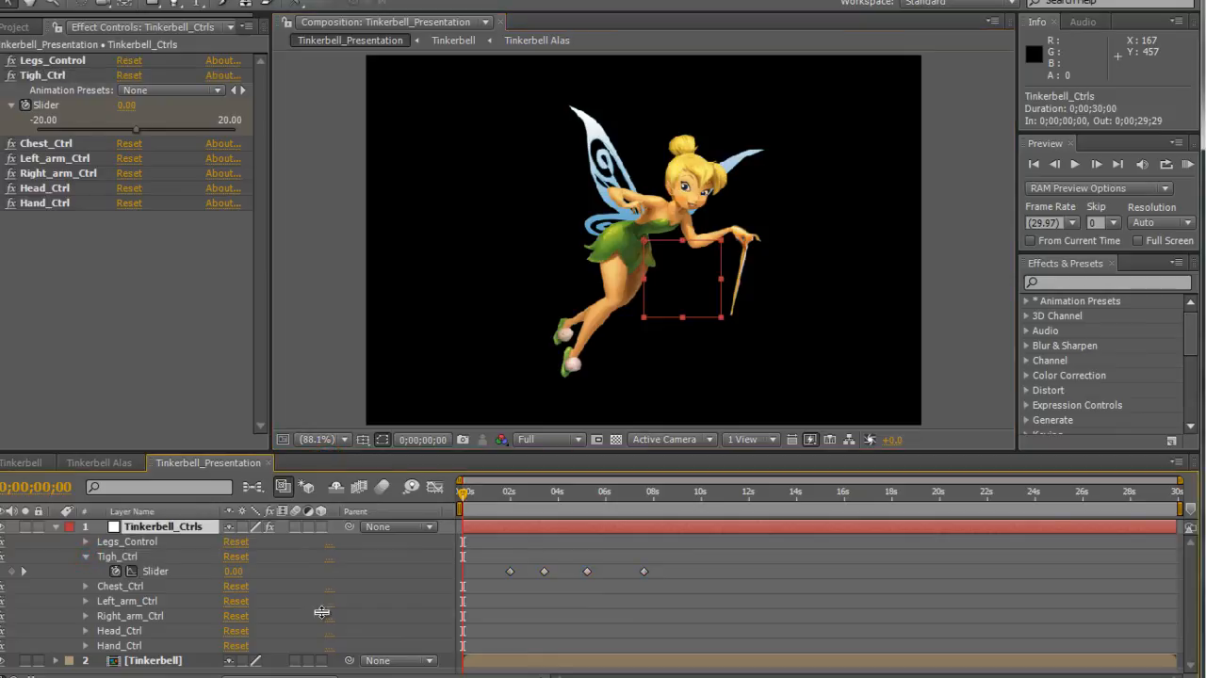
pyautogui.click(115, 571)
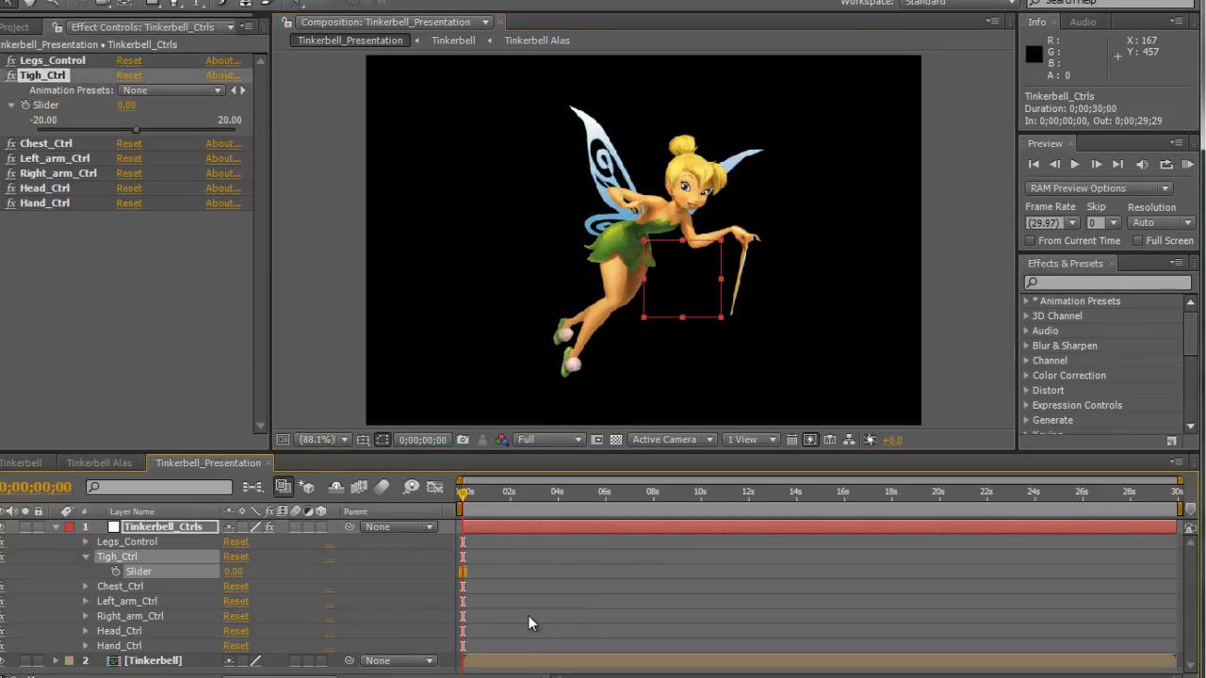
pyautogui.click(738, 597)
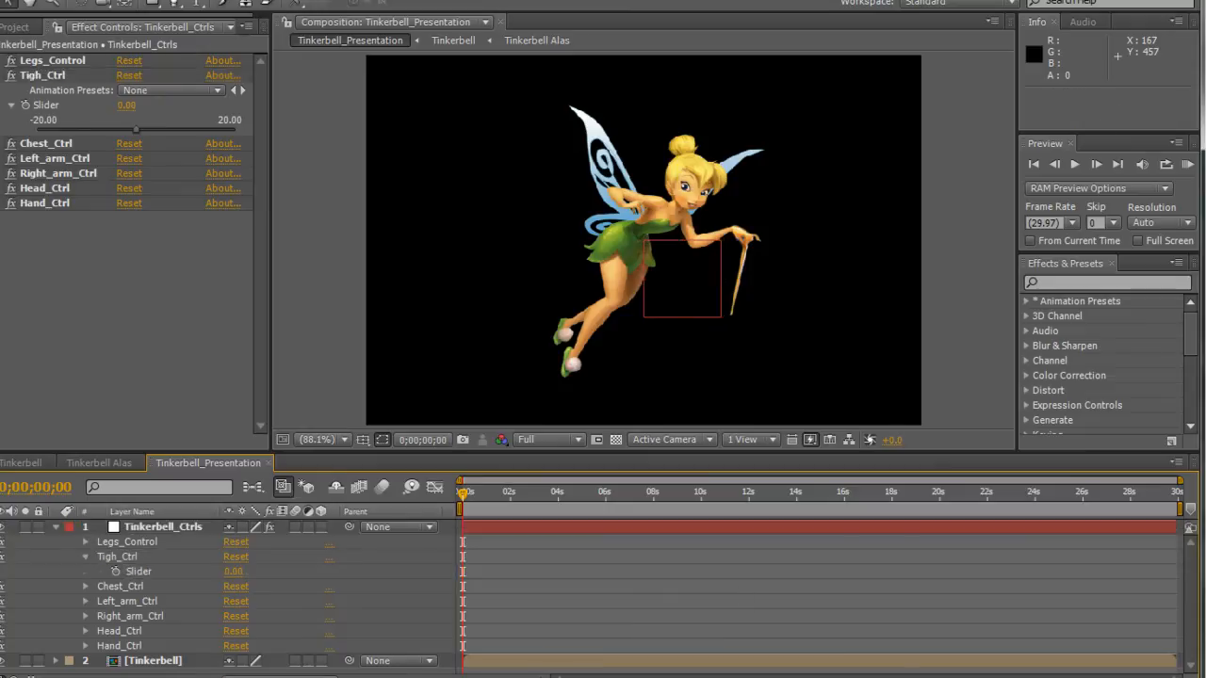
pyautogui.click(86, 557)
# Enlarge the Composition viewer by reducing the height of the timeline area.
pyautogui.moveTo(848, 452); pyautogui.dragTo(848, 613)
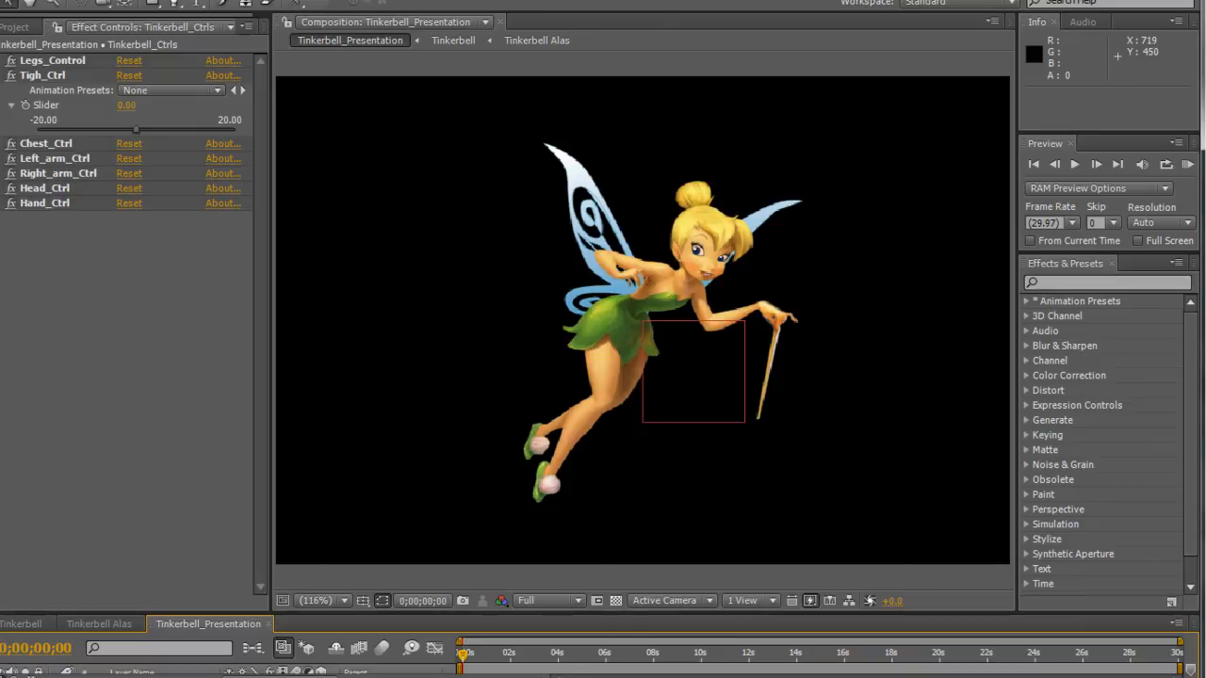
pyautogui.press('F10')
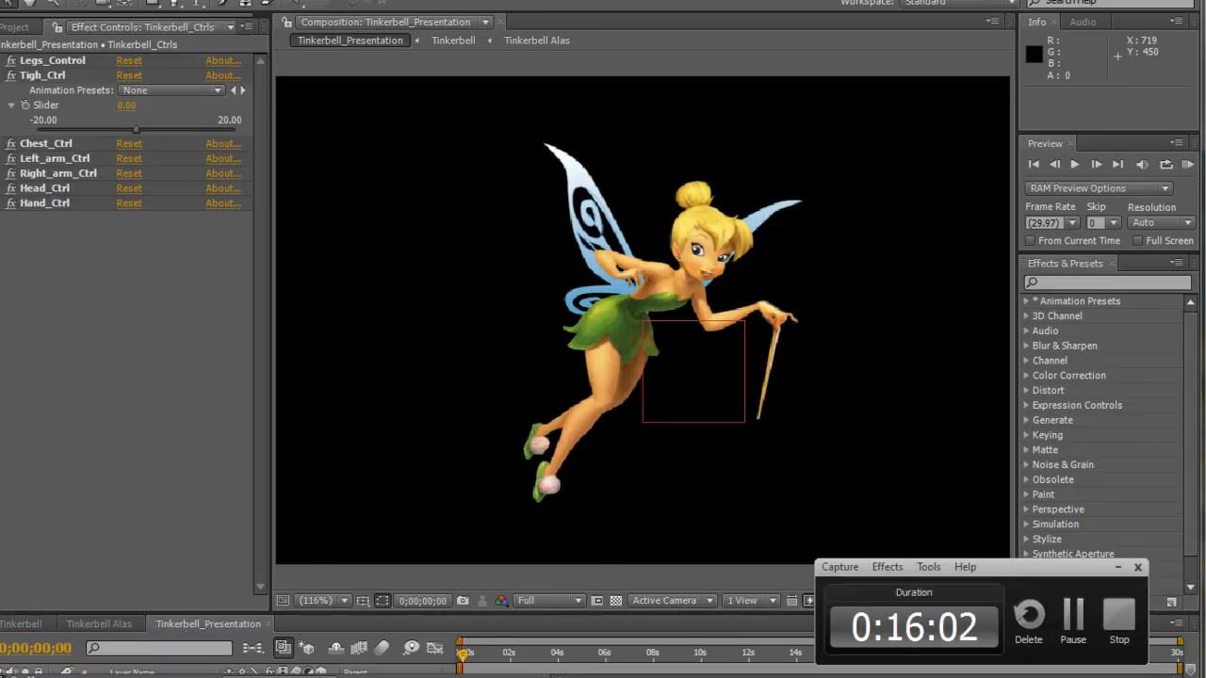